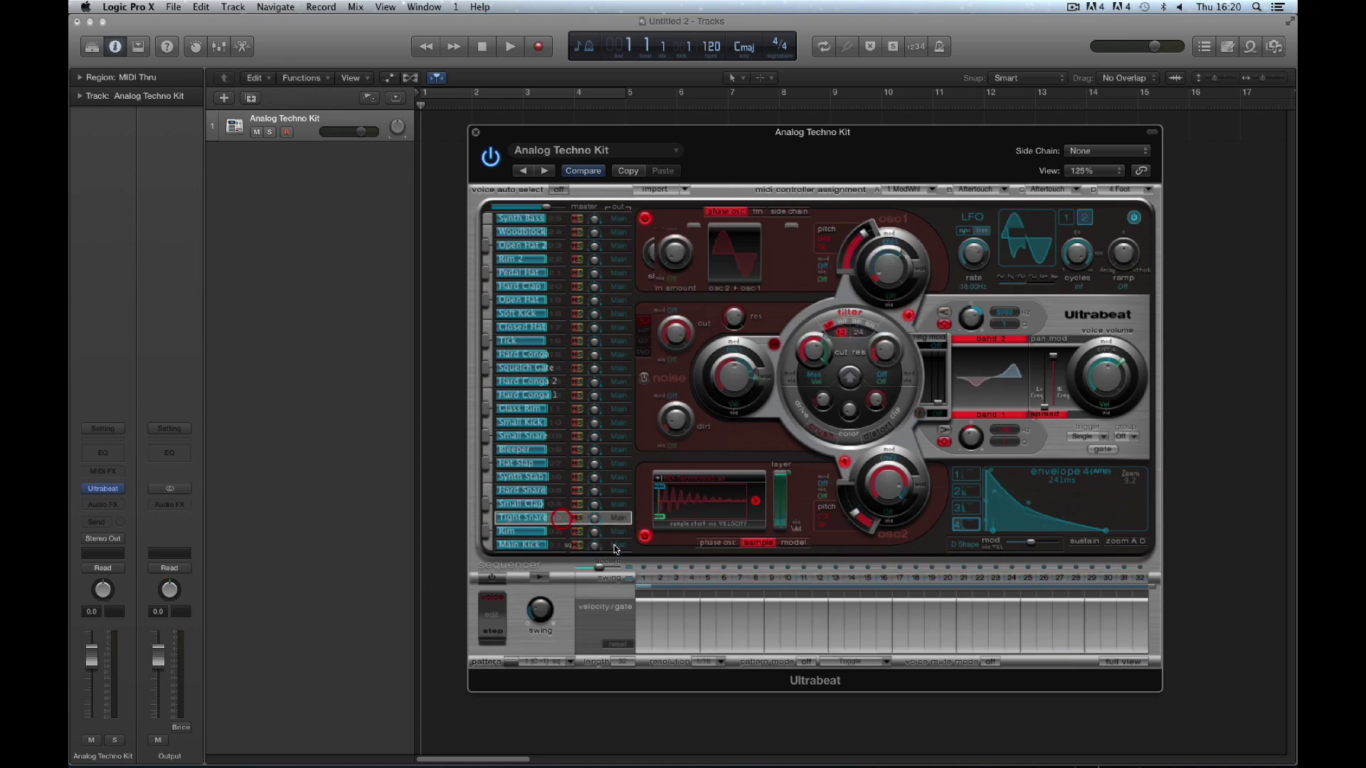
Program the Tight Snare voice in the step sequencer with hits on steps 5, 9, 13, 17, 21, 25 and 29.
left_click(708, 578)
left_click(772, 578)
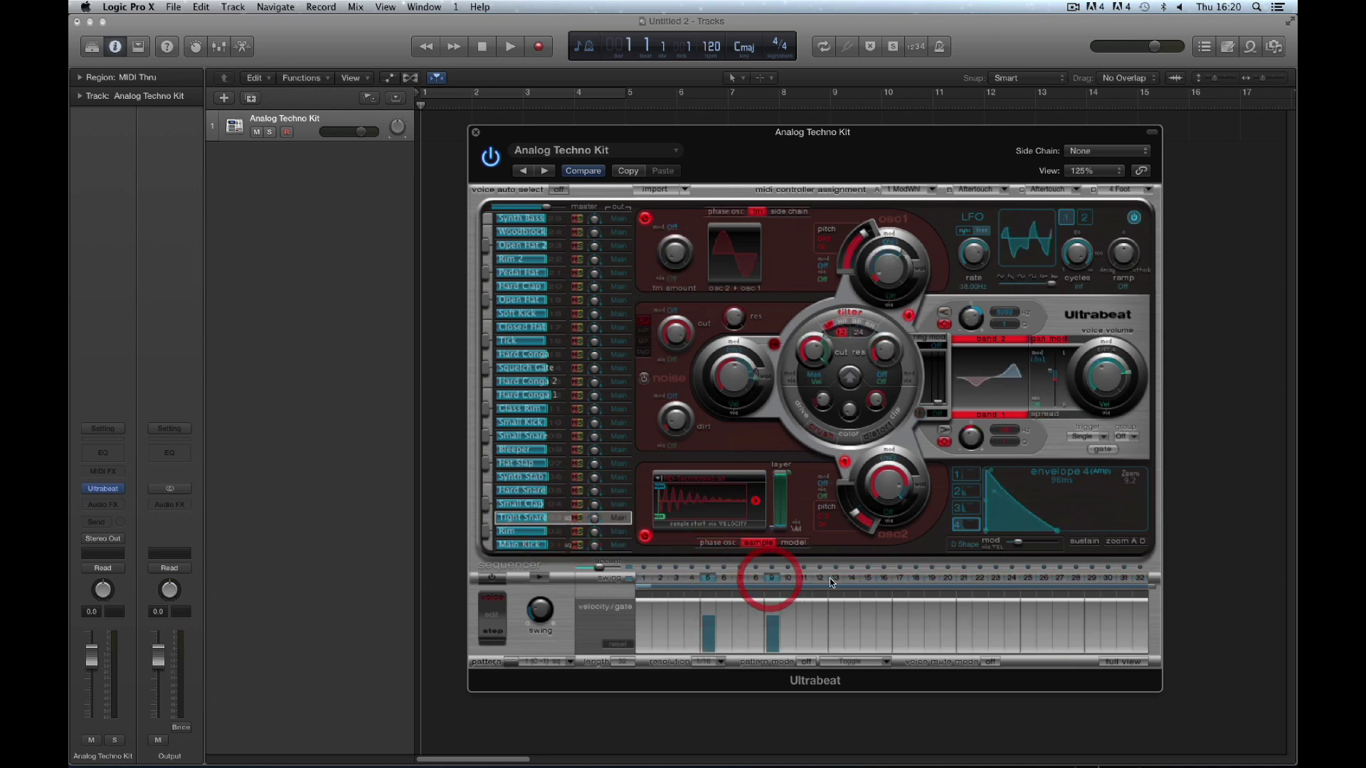
left_click(836, 578)
left_click(900, 578)
left_click(964, 578)
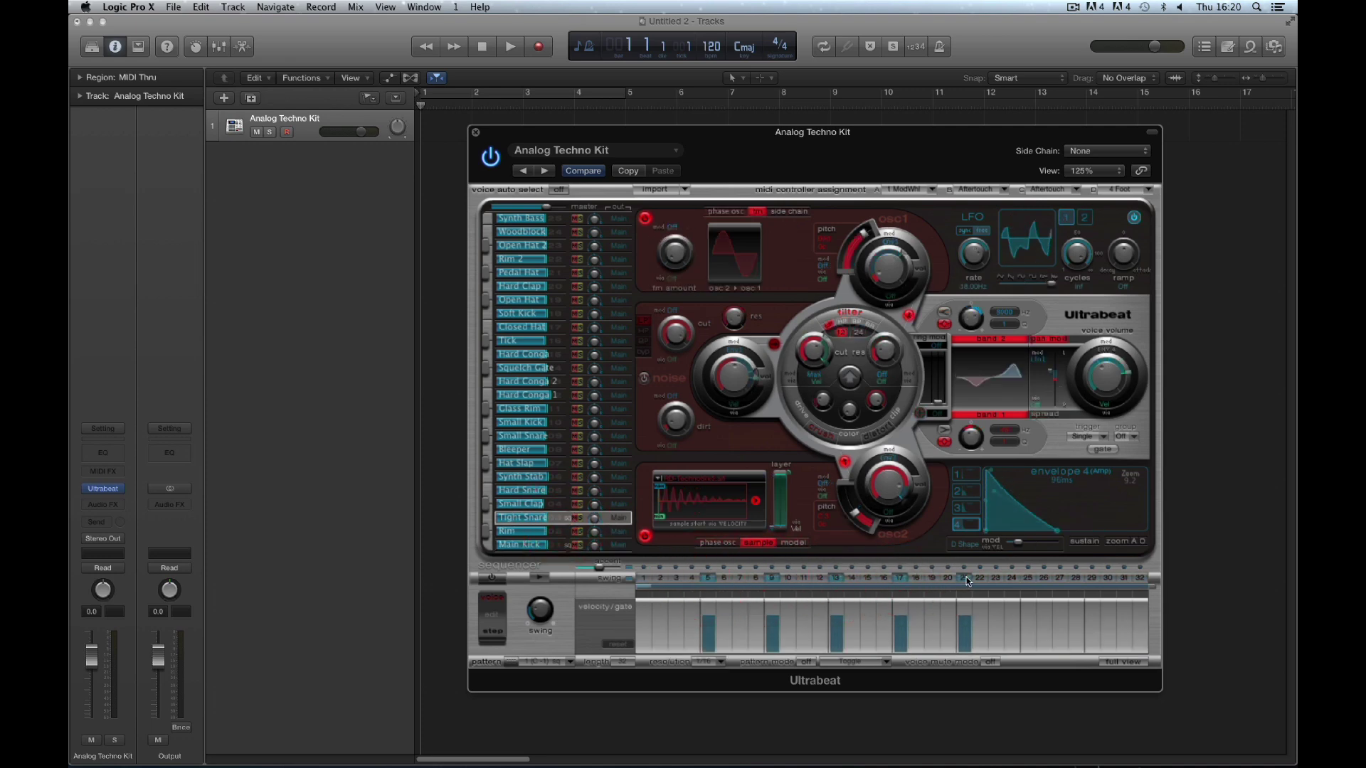
left_click(1028, 578)
left_click(1093, 578)
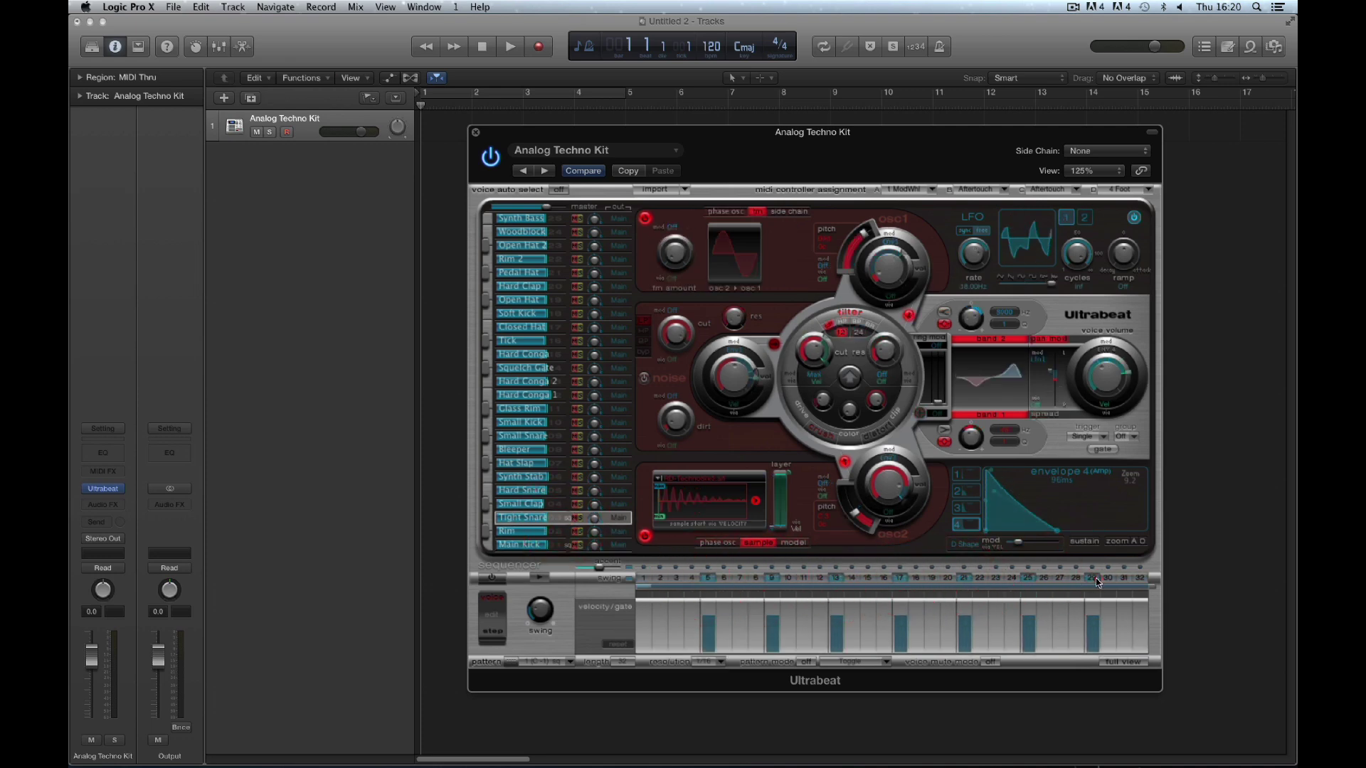
Select the Main Kick voice and examine the sequencer's pattern list and the plug-in's setting options.
left_click(564, 551)
left_click(574, 663)
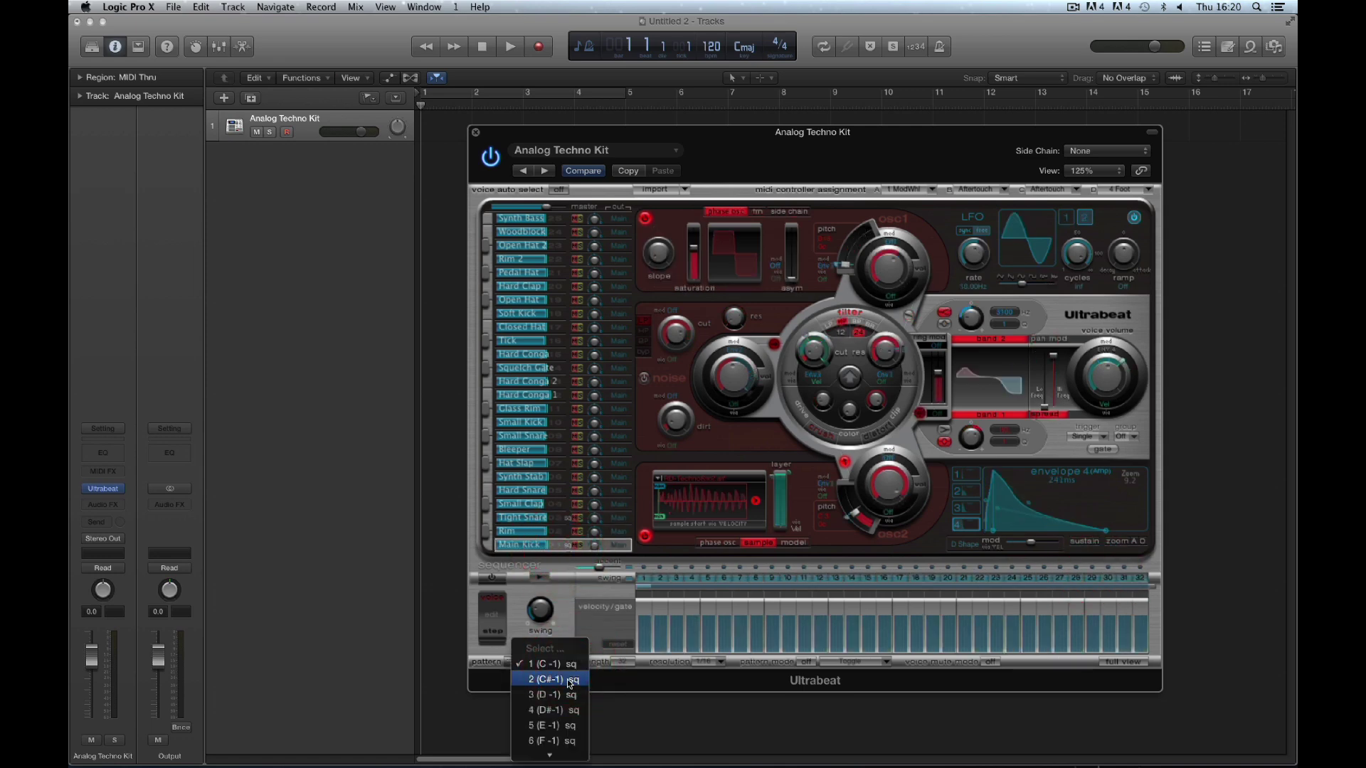
left_click(574, 665)
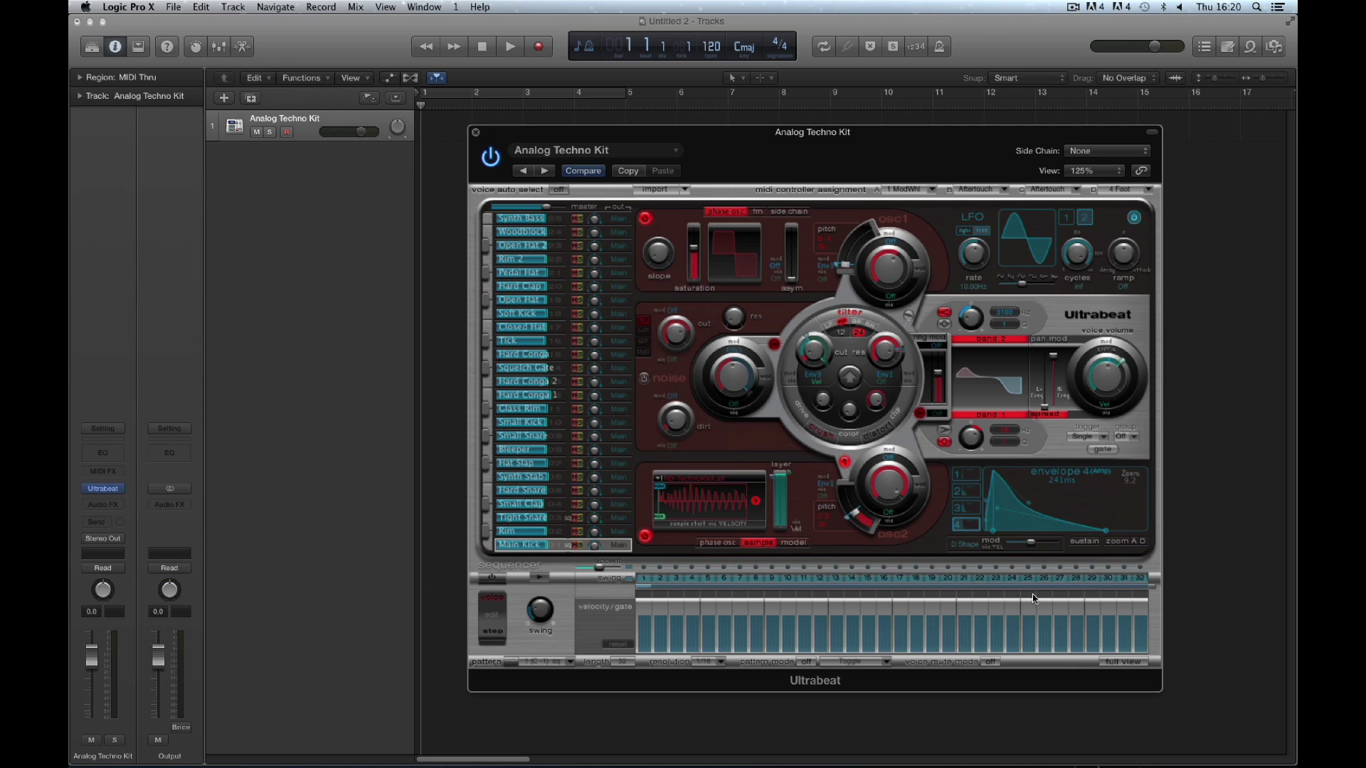
left_click(605, 150)
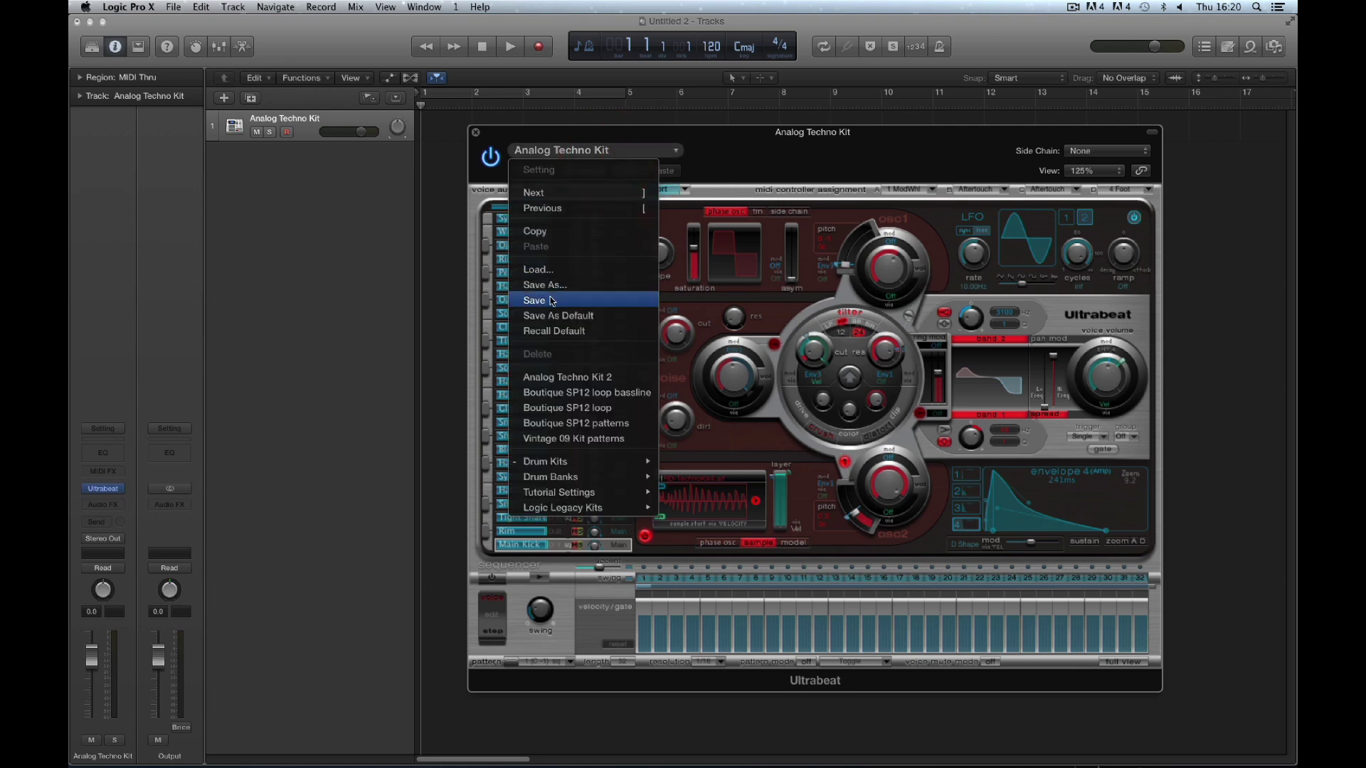
left_click(727, 136)
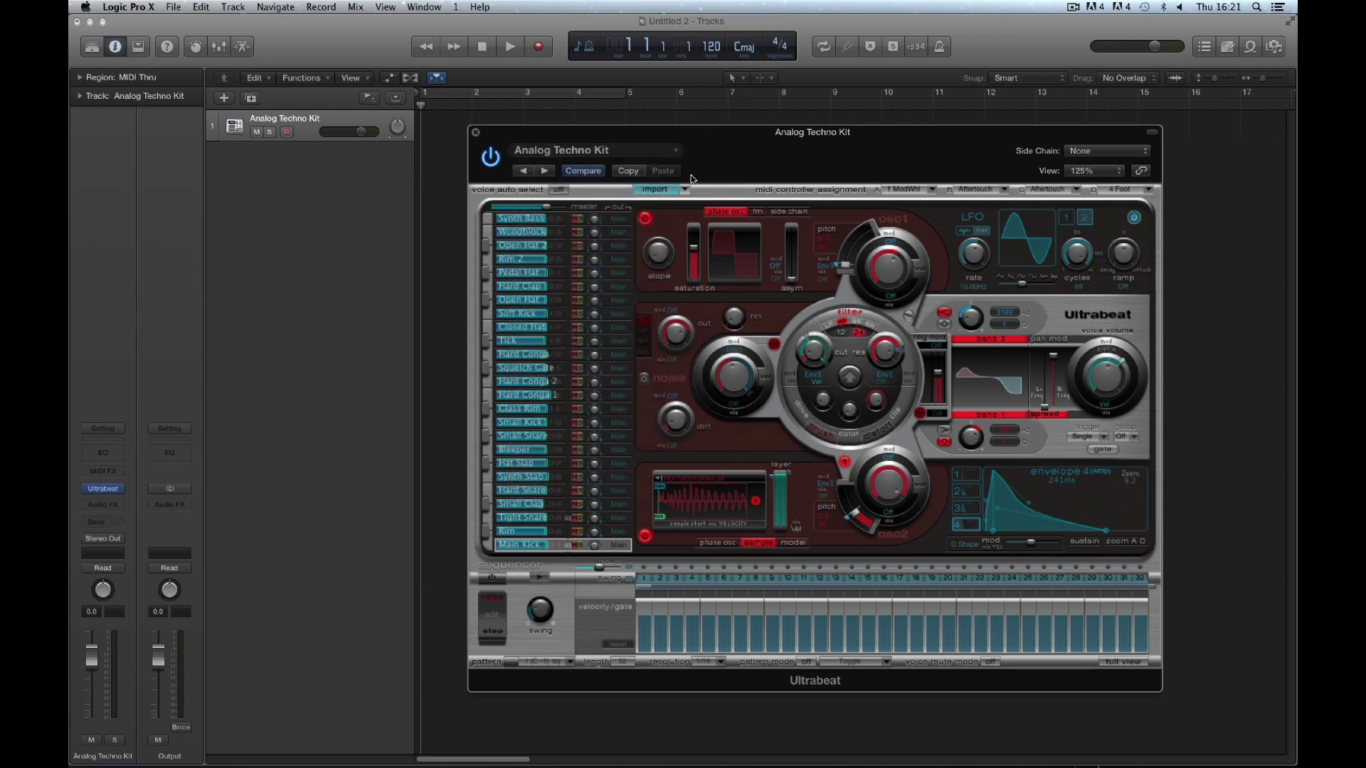
left_click_drag(732, 137, 738, 137)
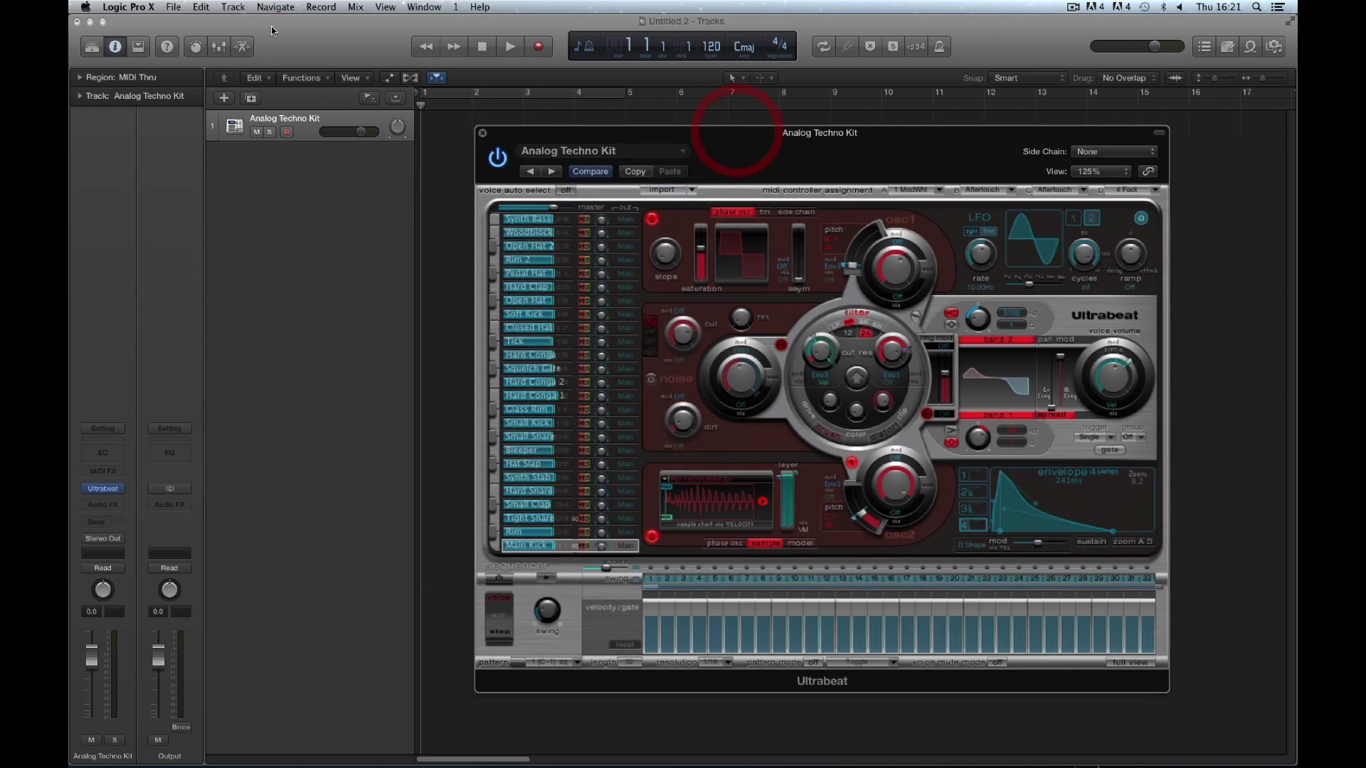
Save the project as test-pattern-save inside the test-pattern-save folder, replacing the existing file.
left_click(173, 7)
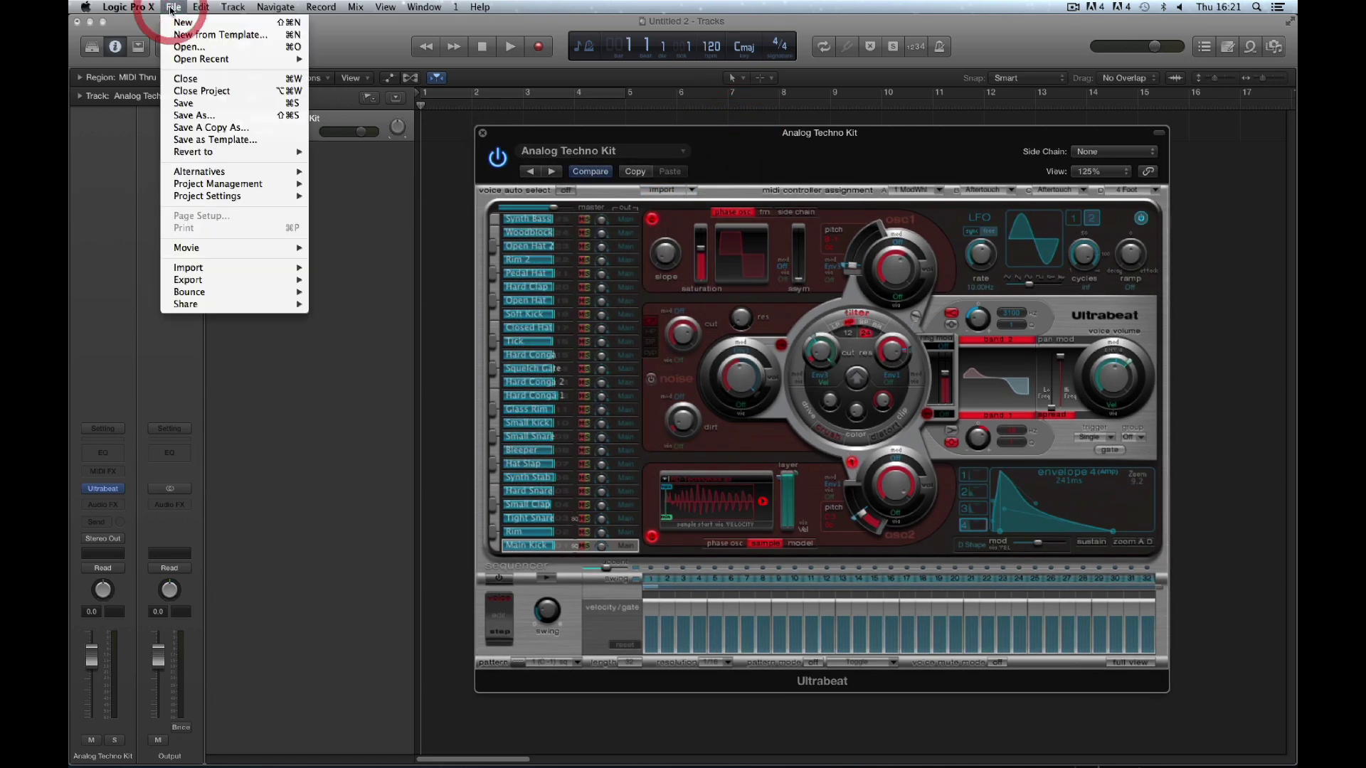
left_click(196, 104)
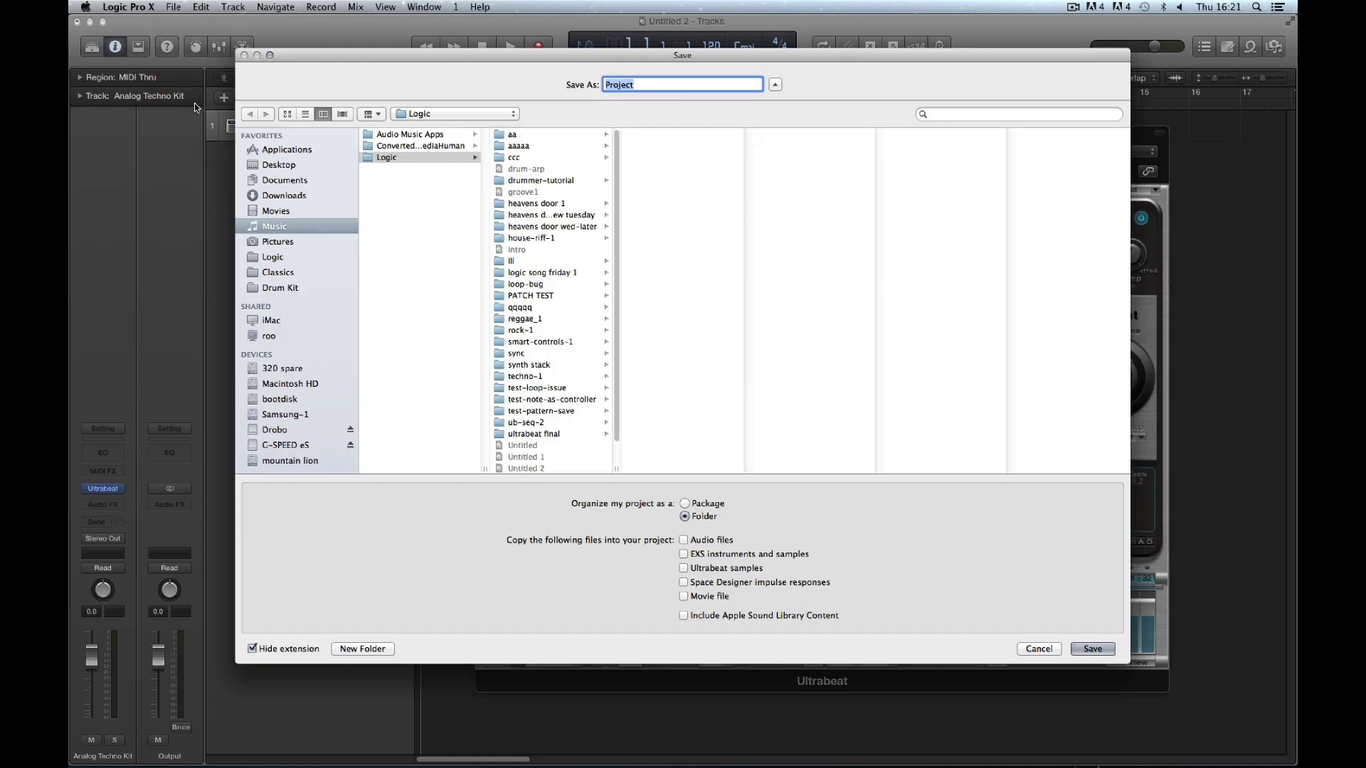
left_click(551, 412)
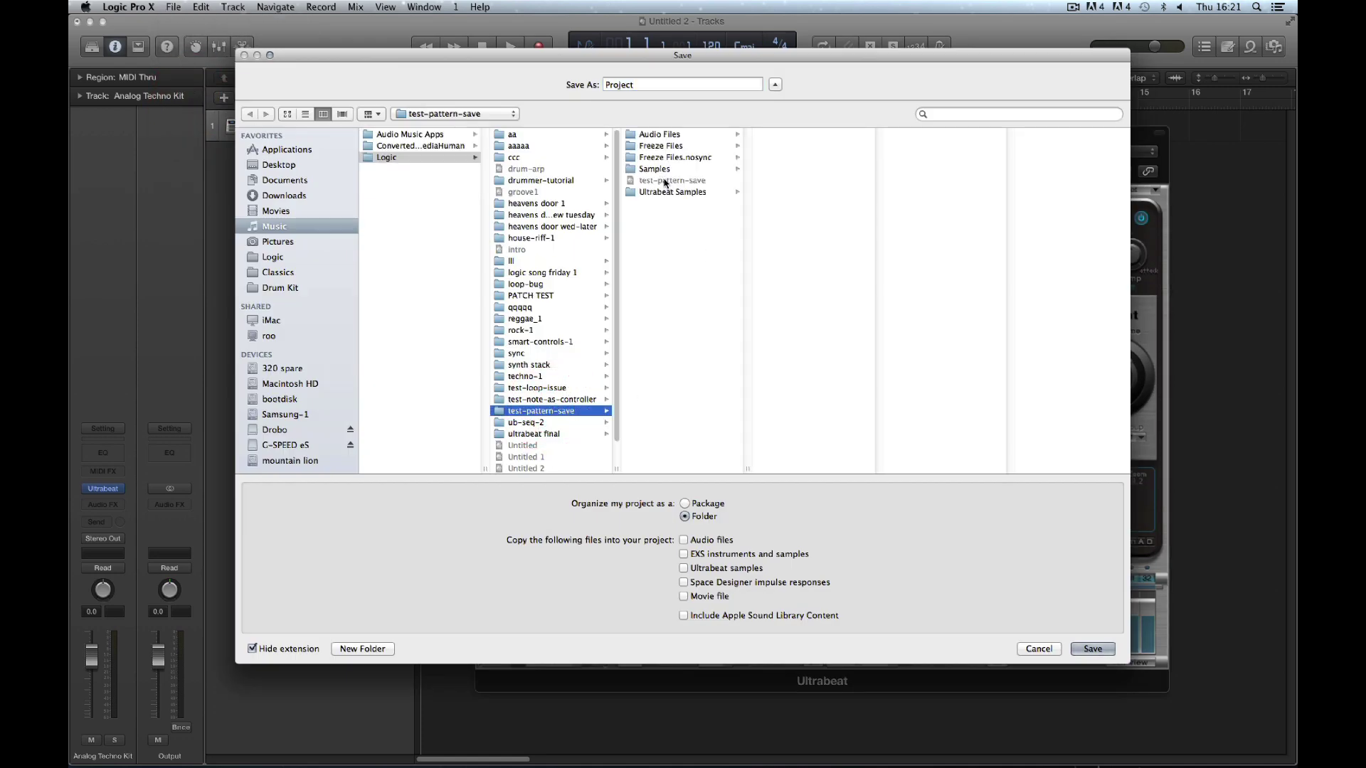
left_click(665, 181)
left_click(1093, 649)
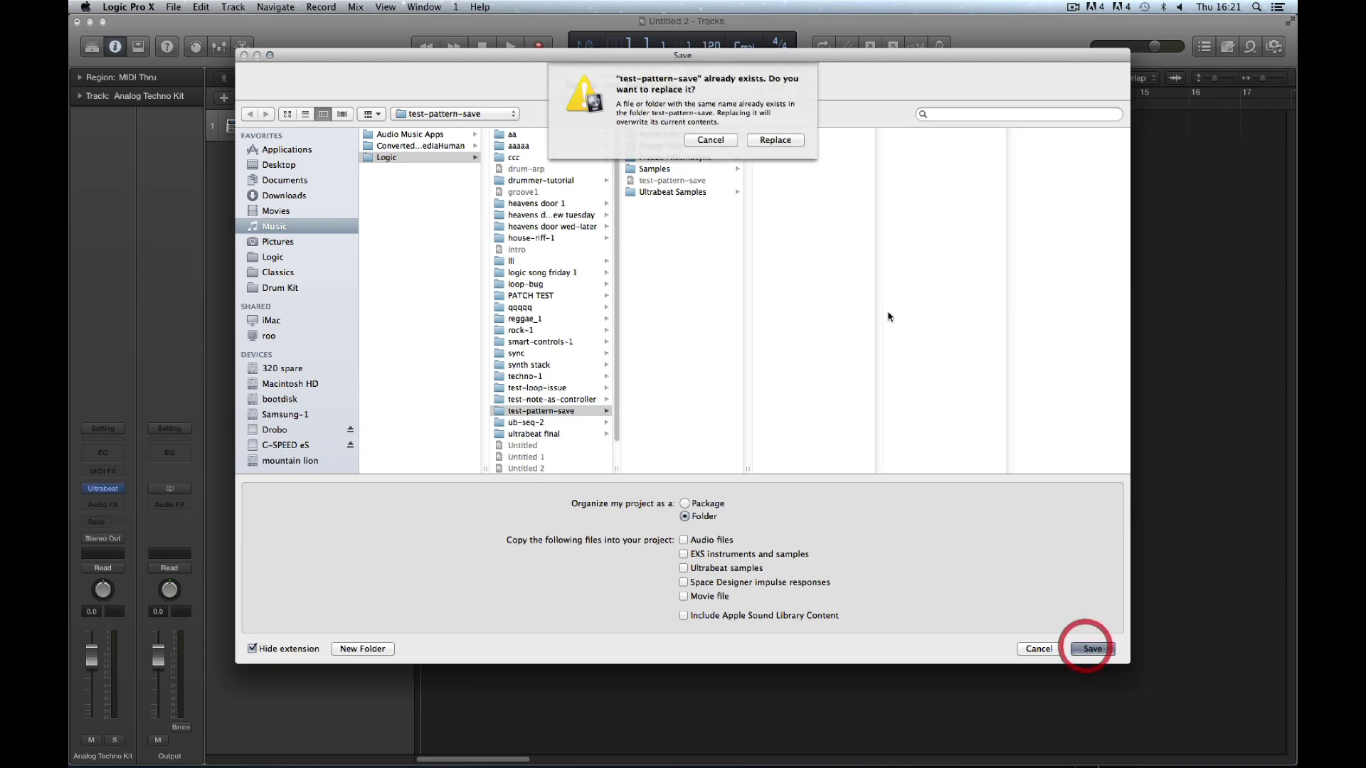
left_click(779, 139)
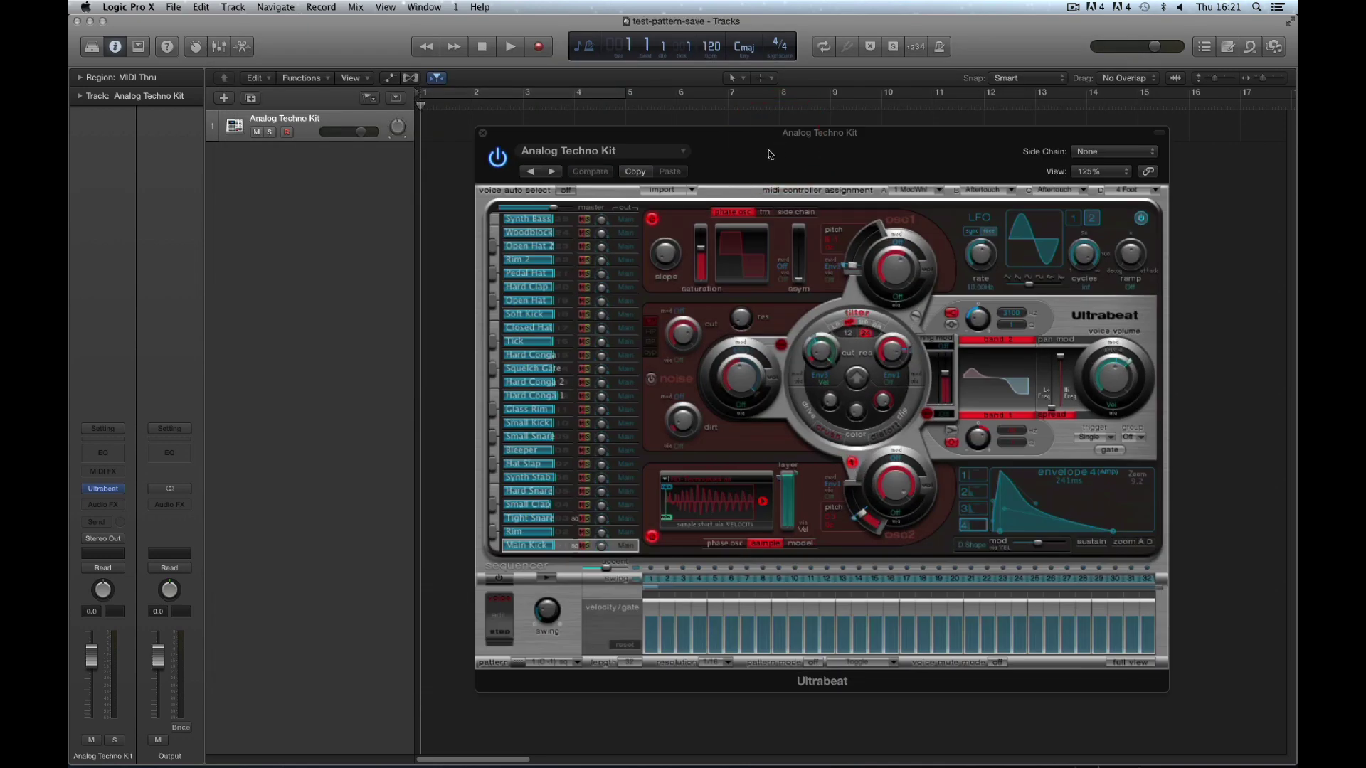
left_click(758, 140)
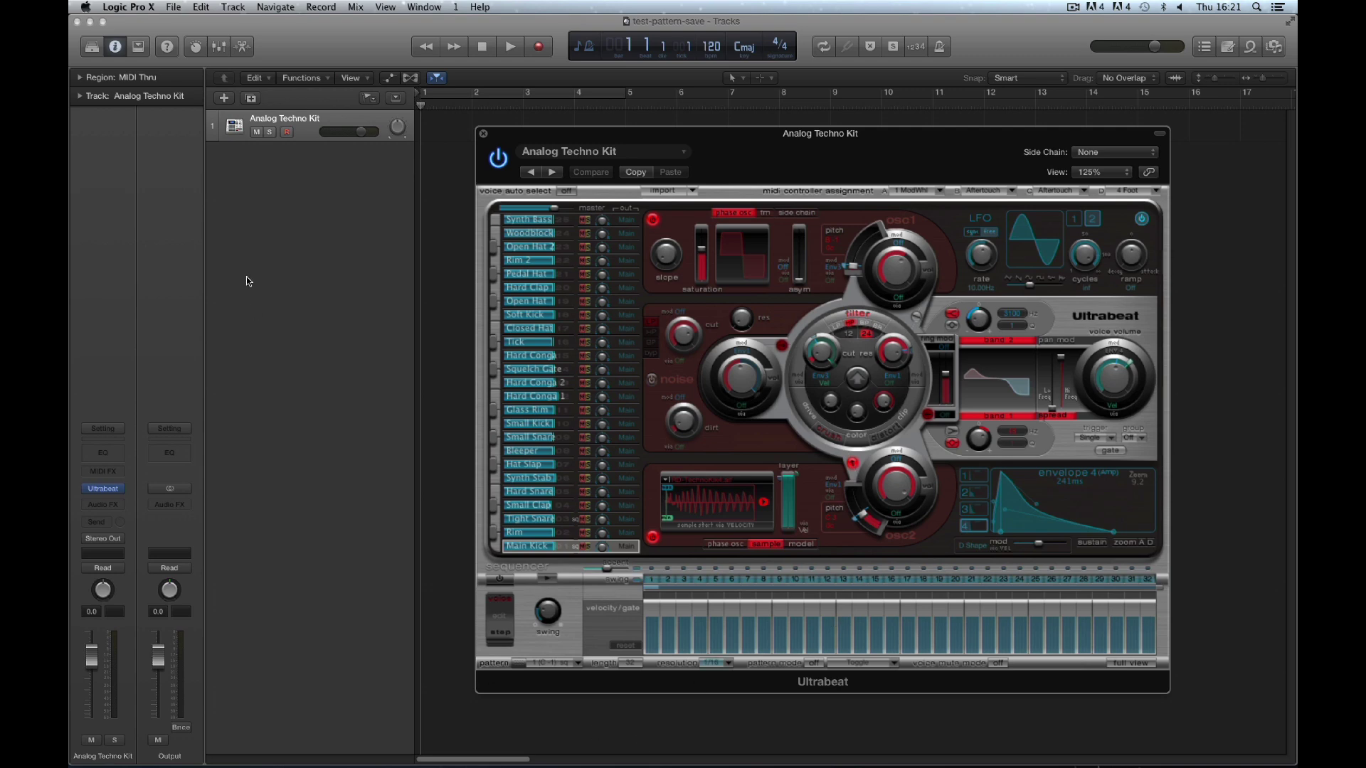
Close the project and reopen test-pattern-save from the recent projects.
left_click(174, 7)
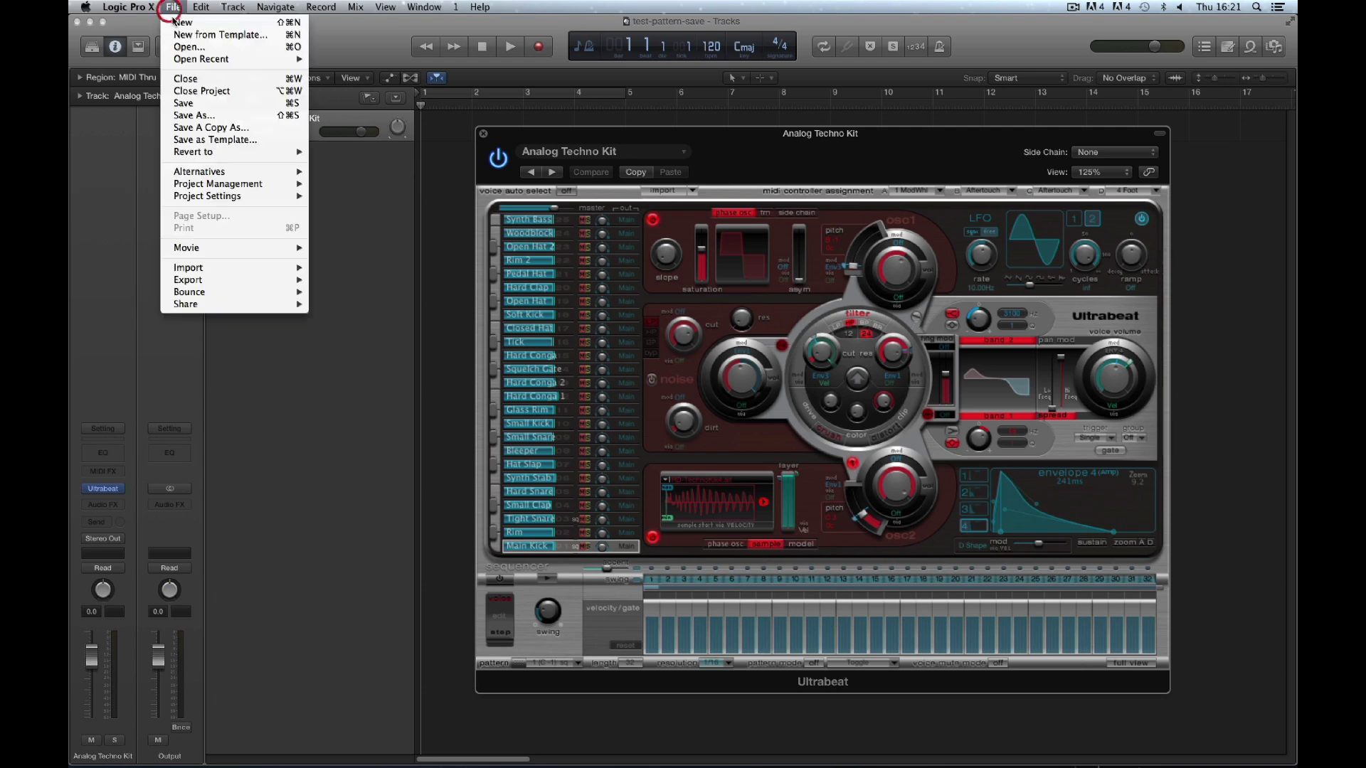
left_click(192, 92)
left_click(177, 9)
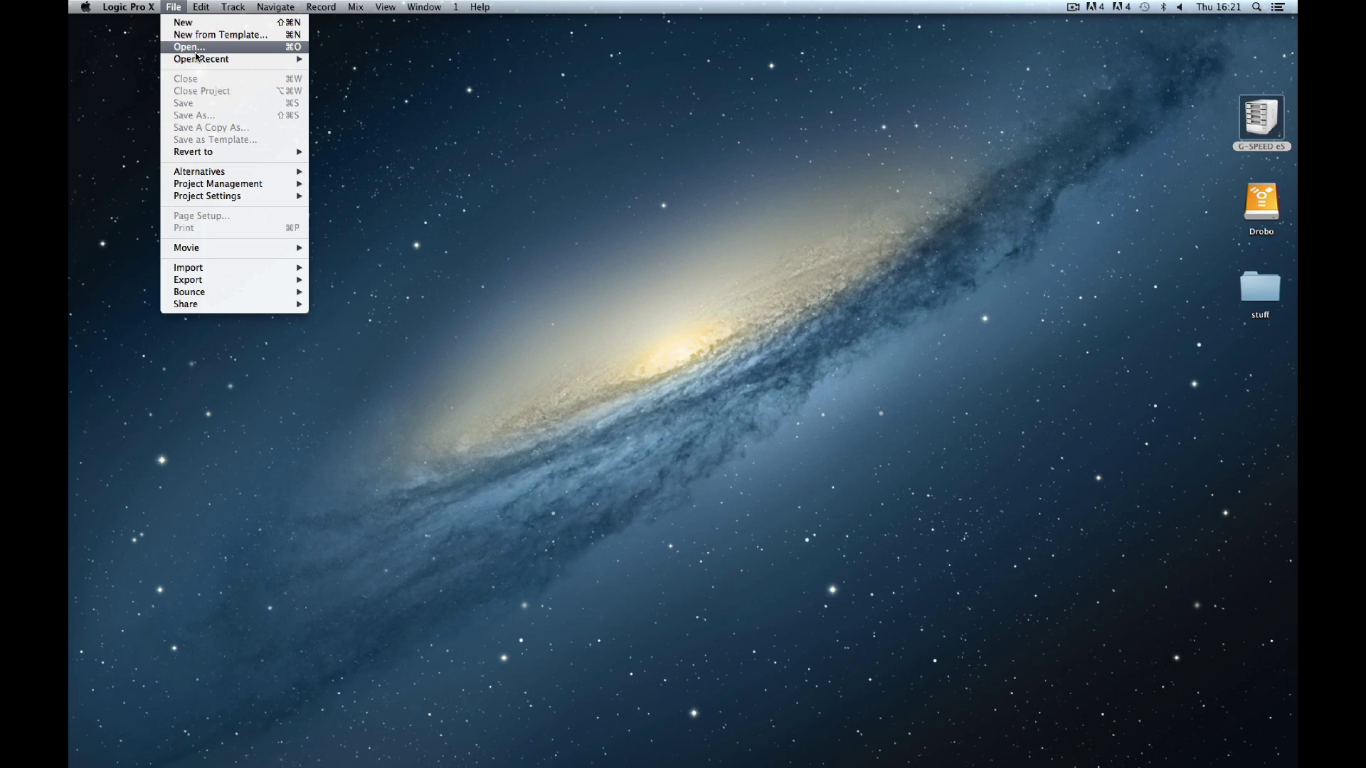
mouse_move(198, 59)
left_click(365, 59)
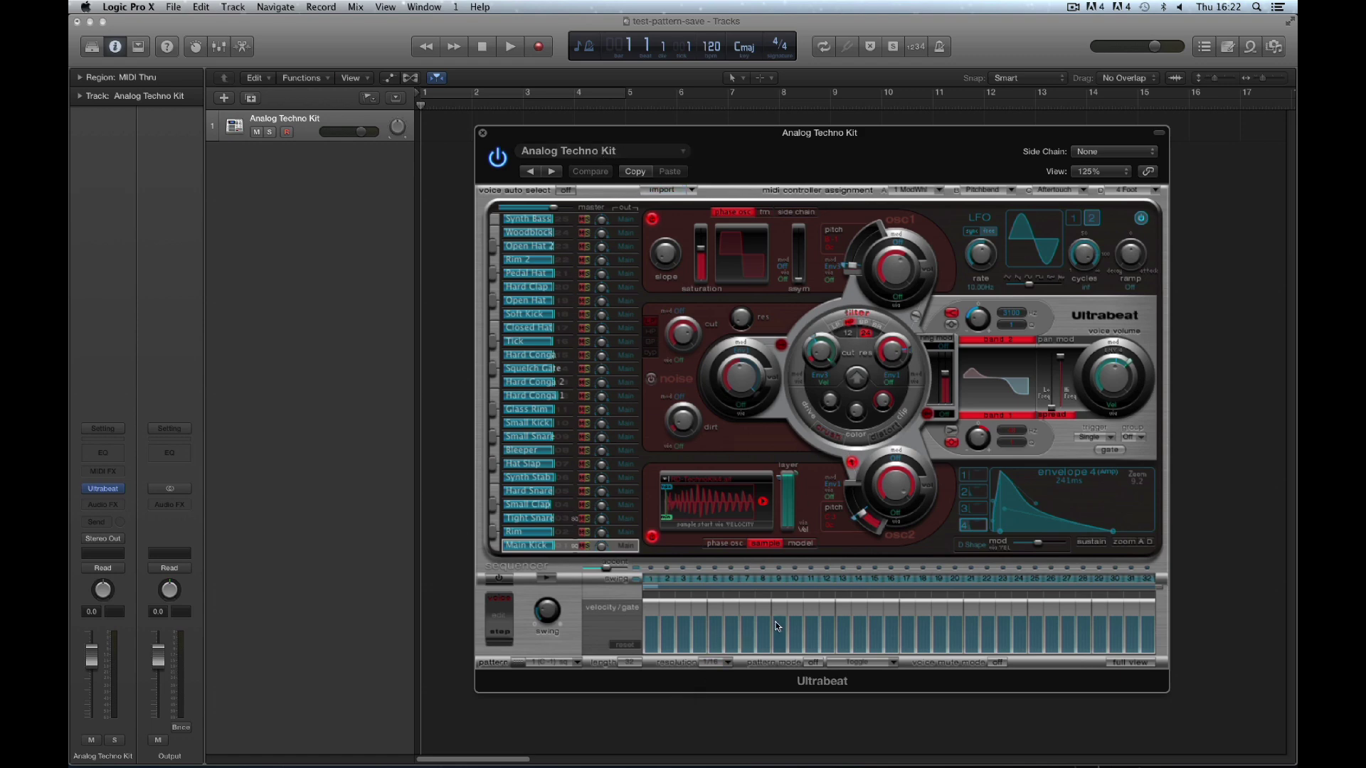
Reload the factory Analog Techno Kit from the Drum Kits settings into Ultrabeat.
left_click(624, 153)
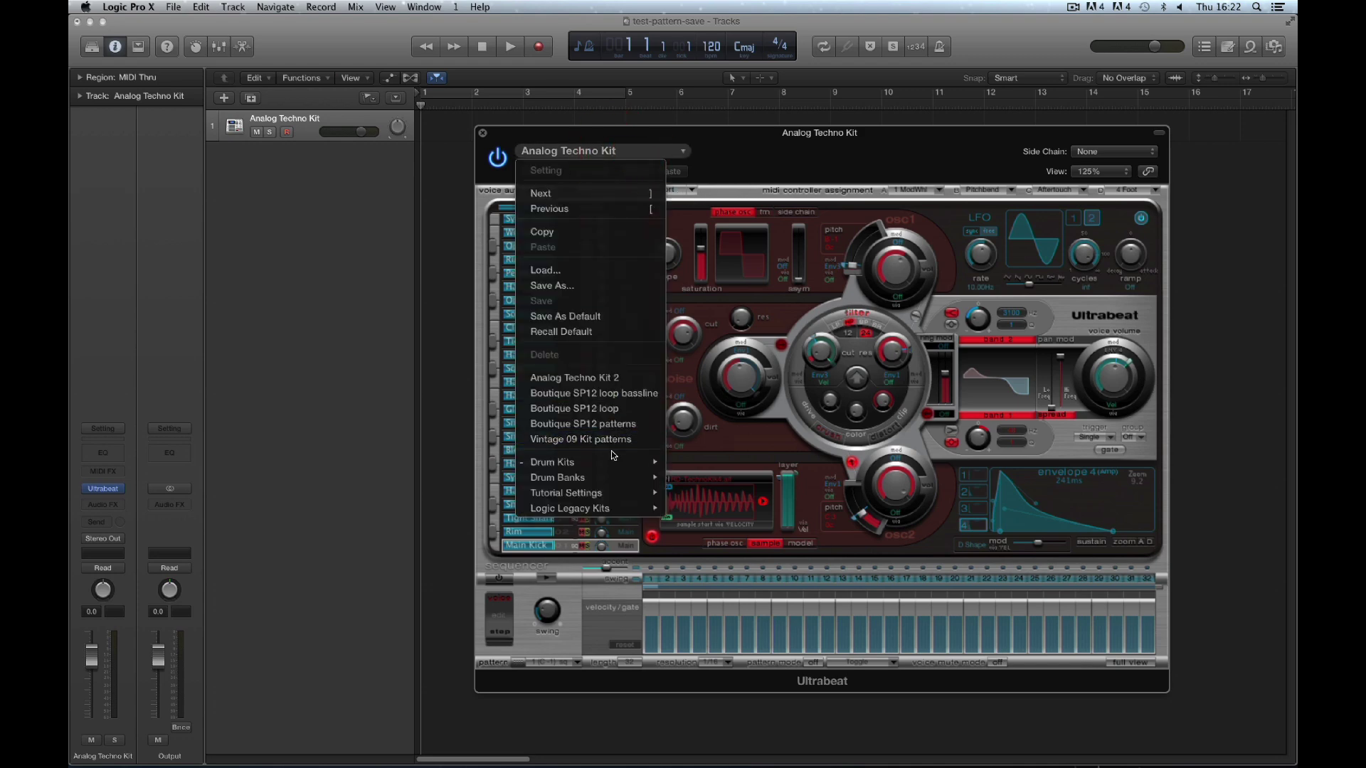
mouse_move(614, 462)
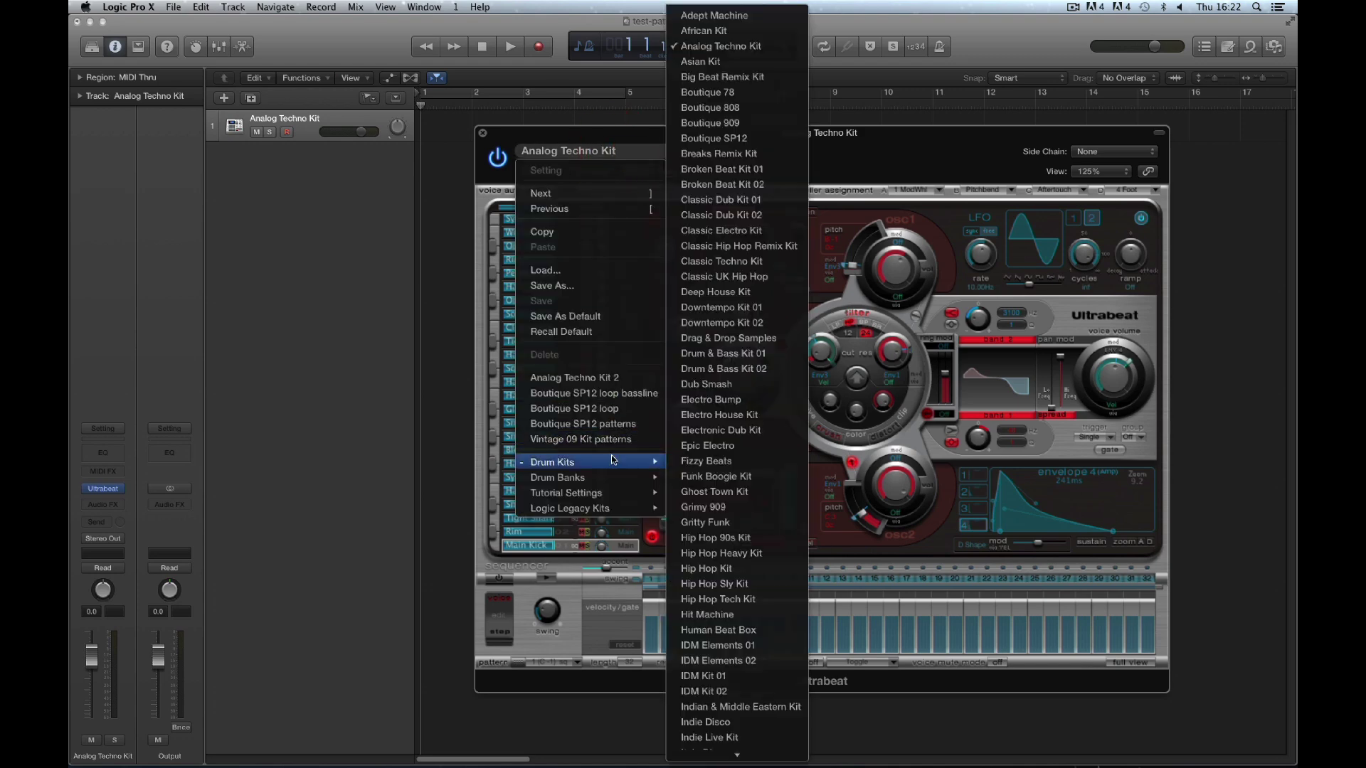
left_click(718, 46)
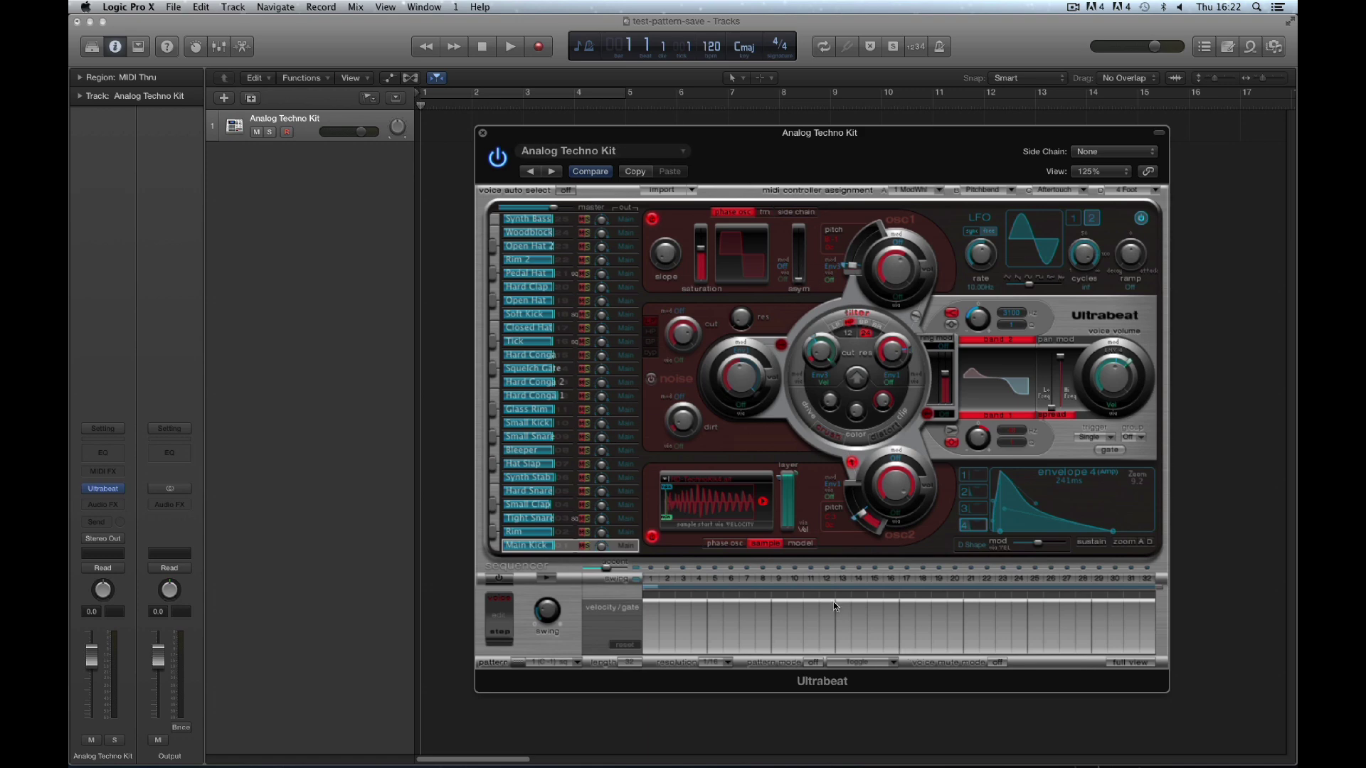
Close the project without saving the kit reload and open test-pattern-save again from the recent projects.
left_click(128, 7)
mouse_move(173, 7)
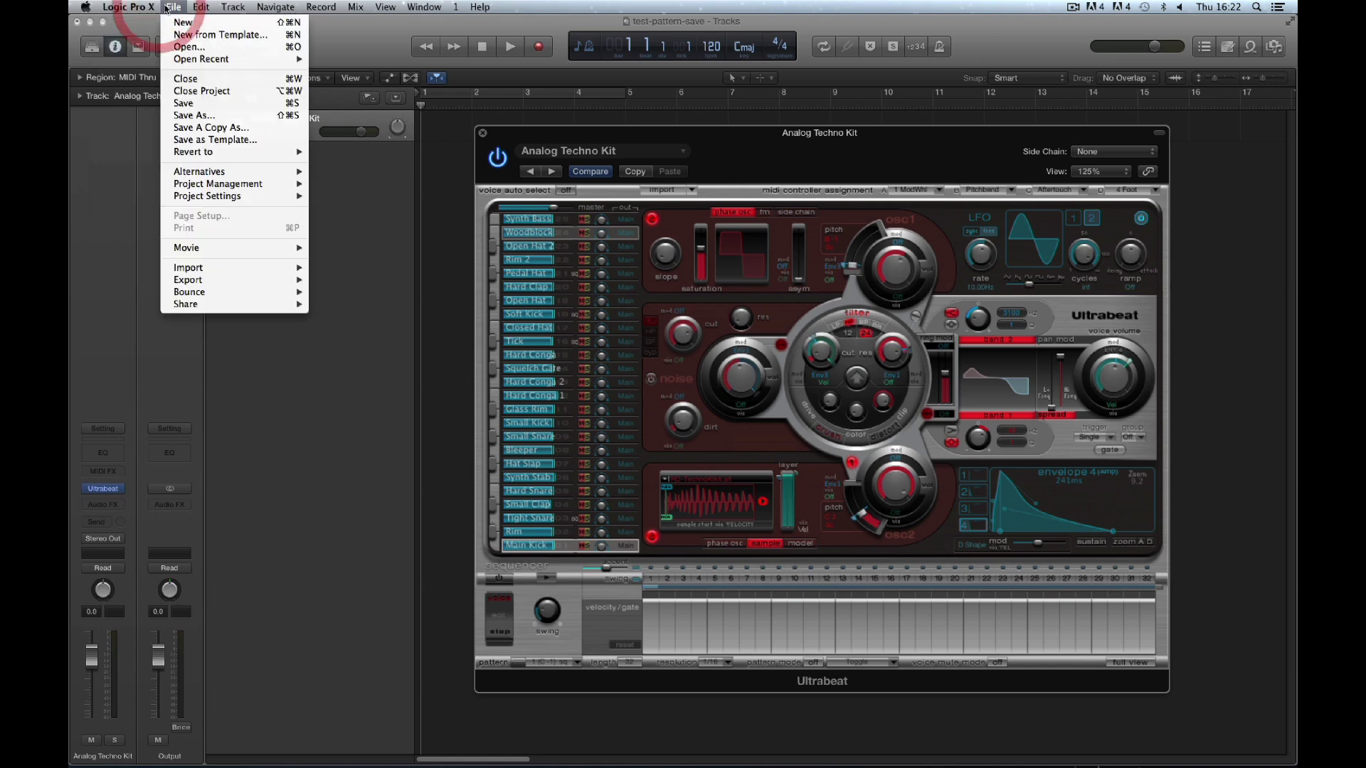
left_click(201, 92)
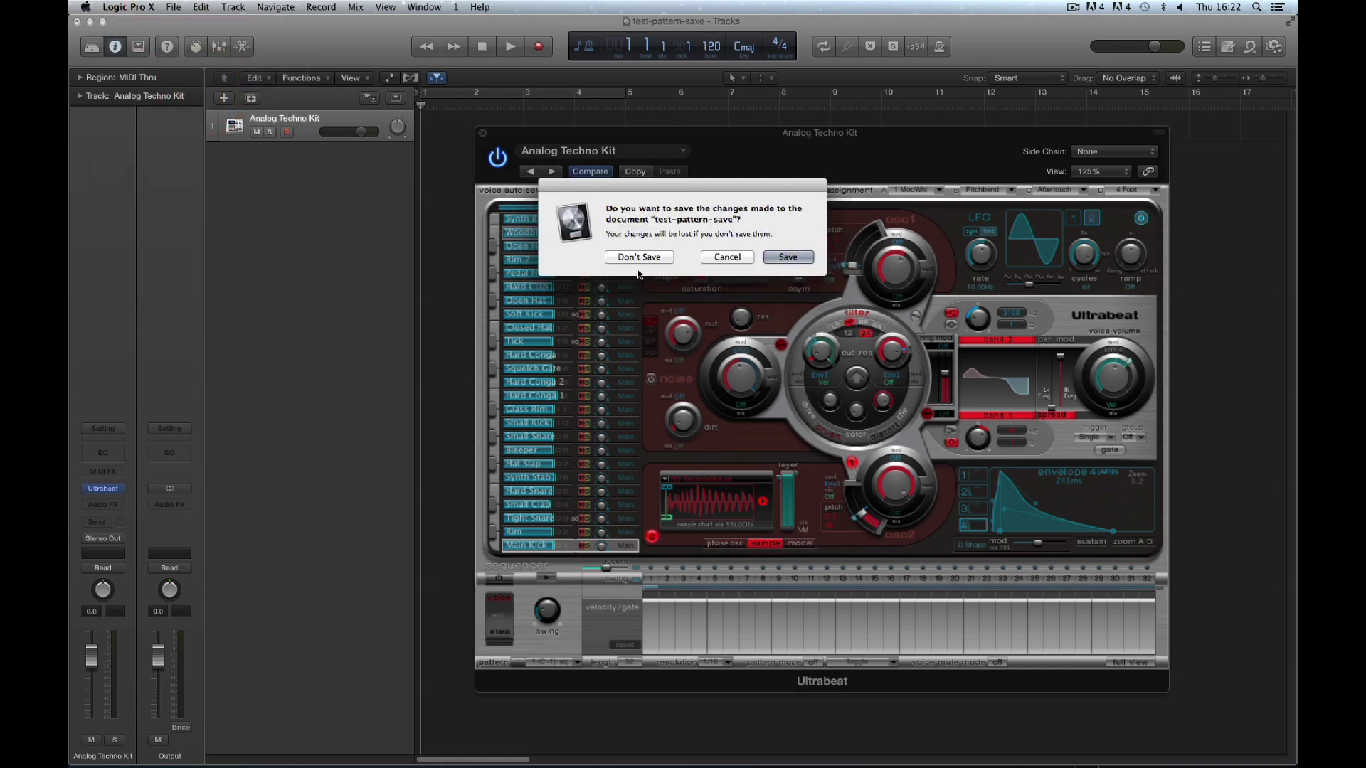
left_click(639, 258)
left_click(174, 7)
mouse_move(213, 58)
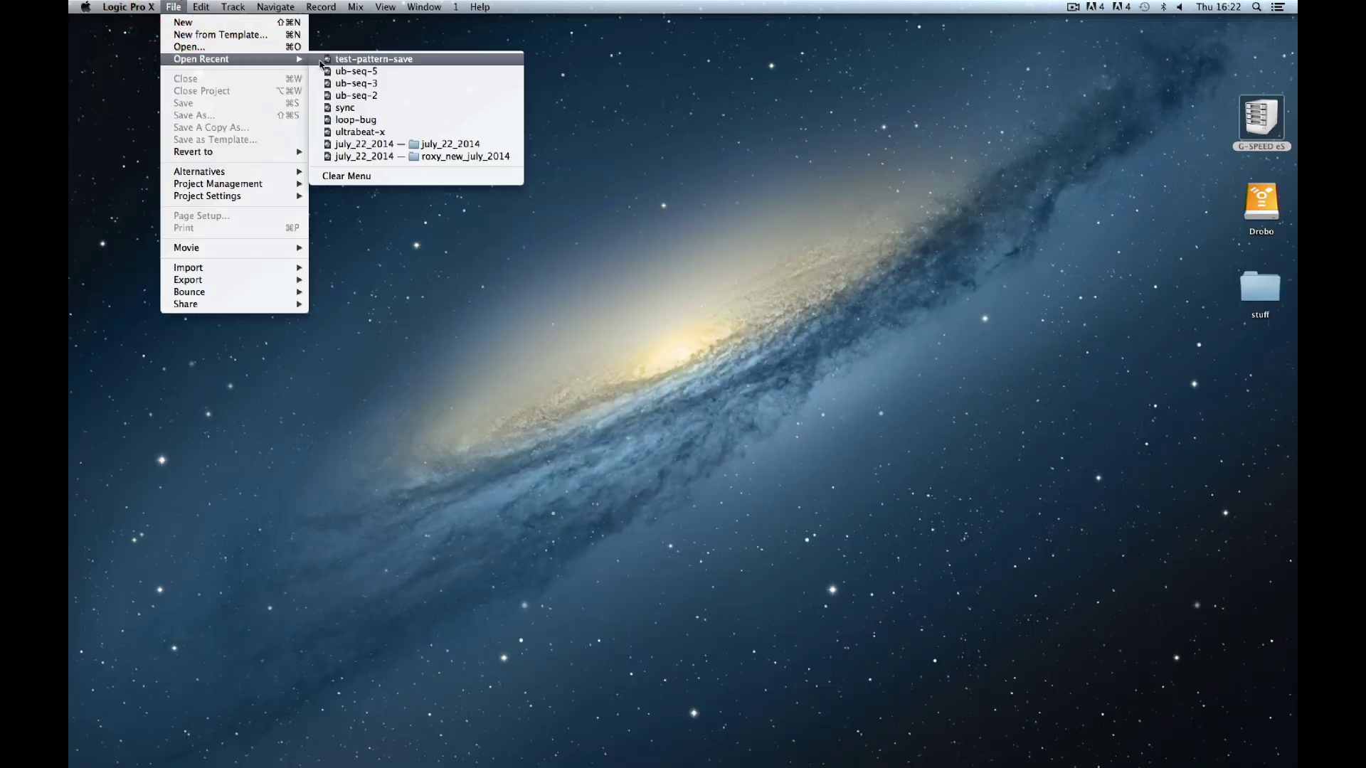
left_click(342, 57)
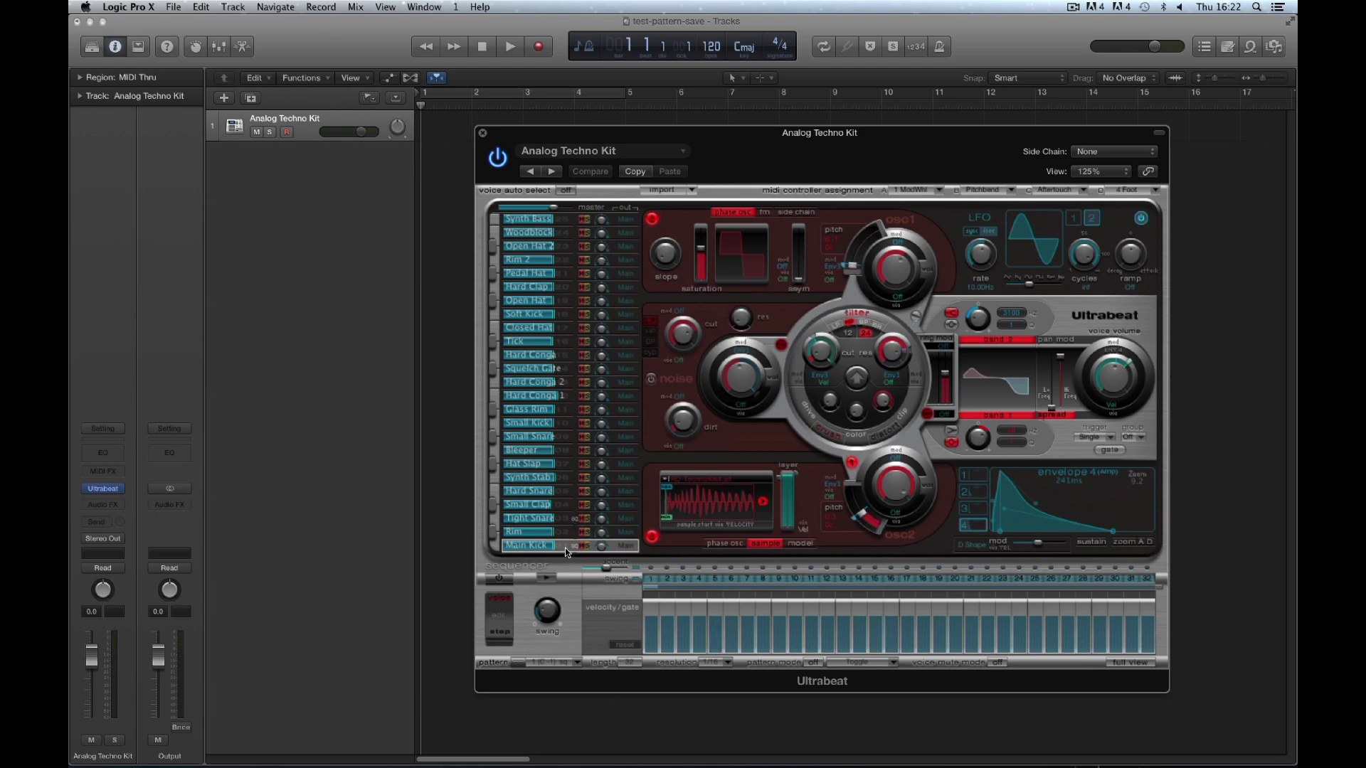
Reduce the Ultrabeat window's view size to 100% and move it aside to free space over the tracks area.
left_click(1103, 174)
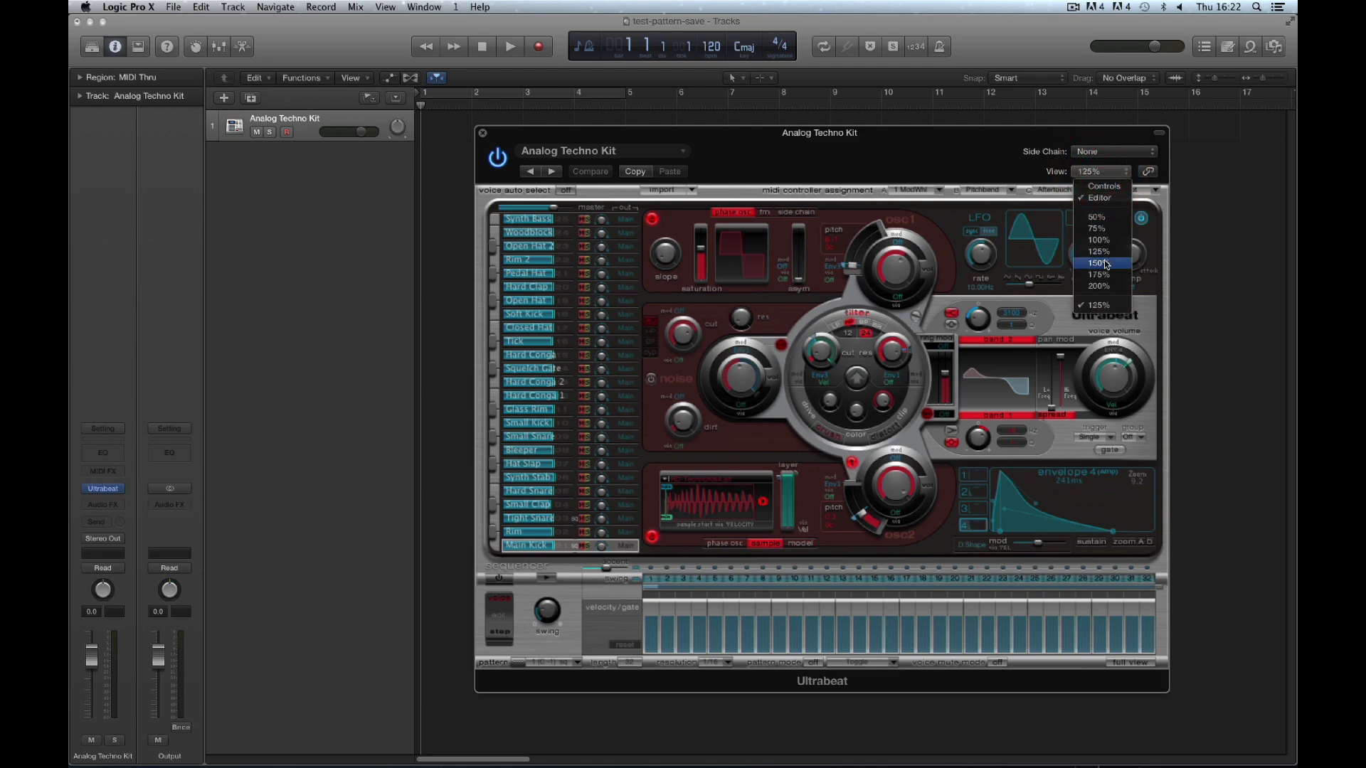
left_click(1100, 239)
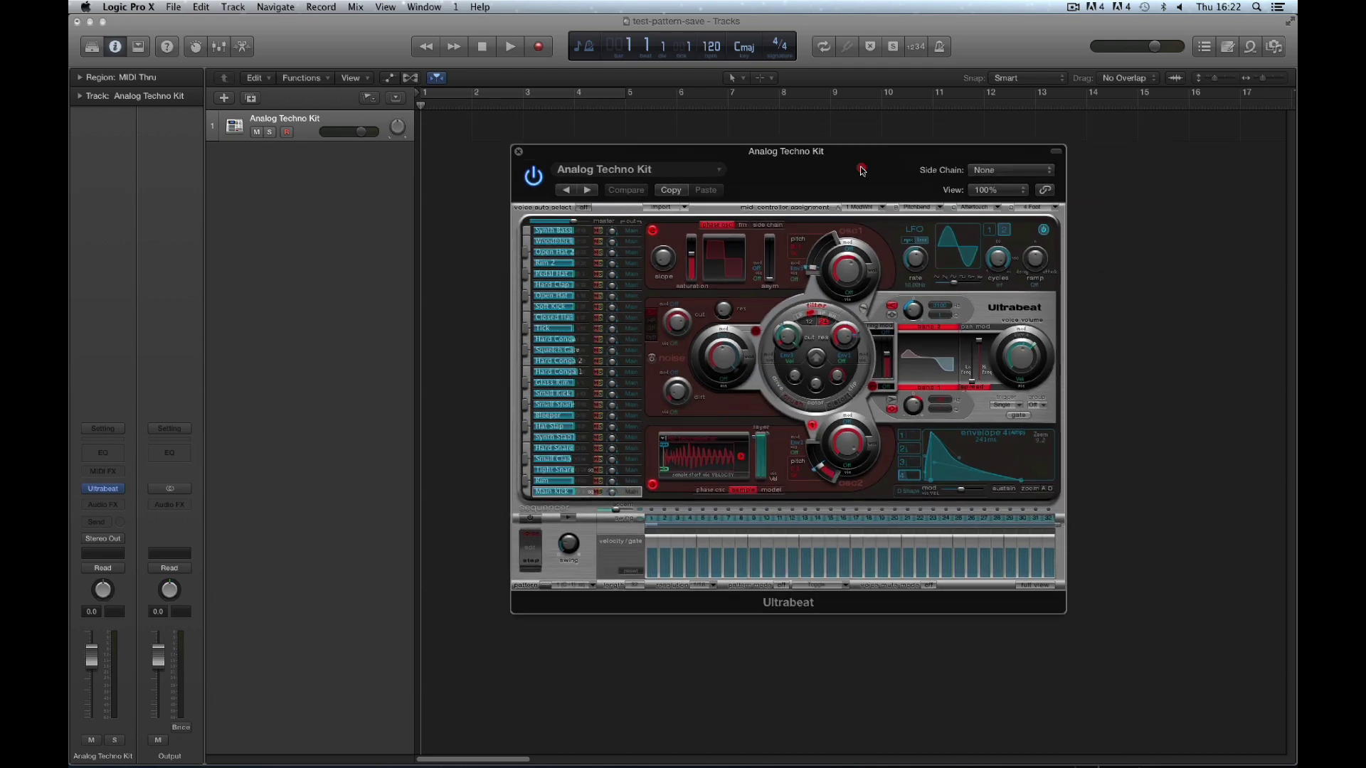
left_click_drag(862, 171, 1010, 144)
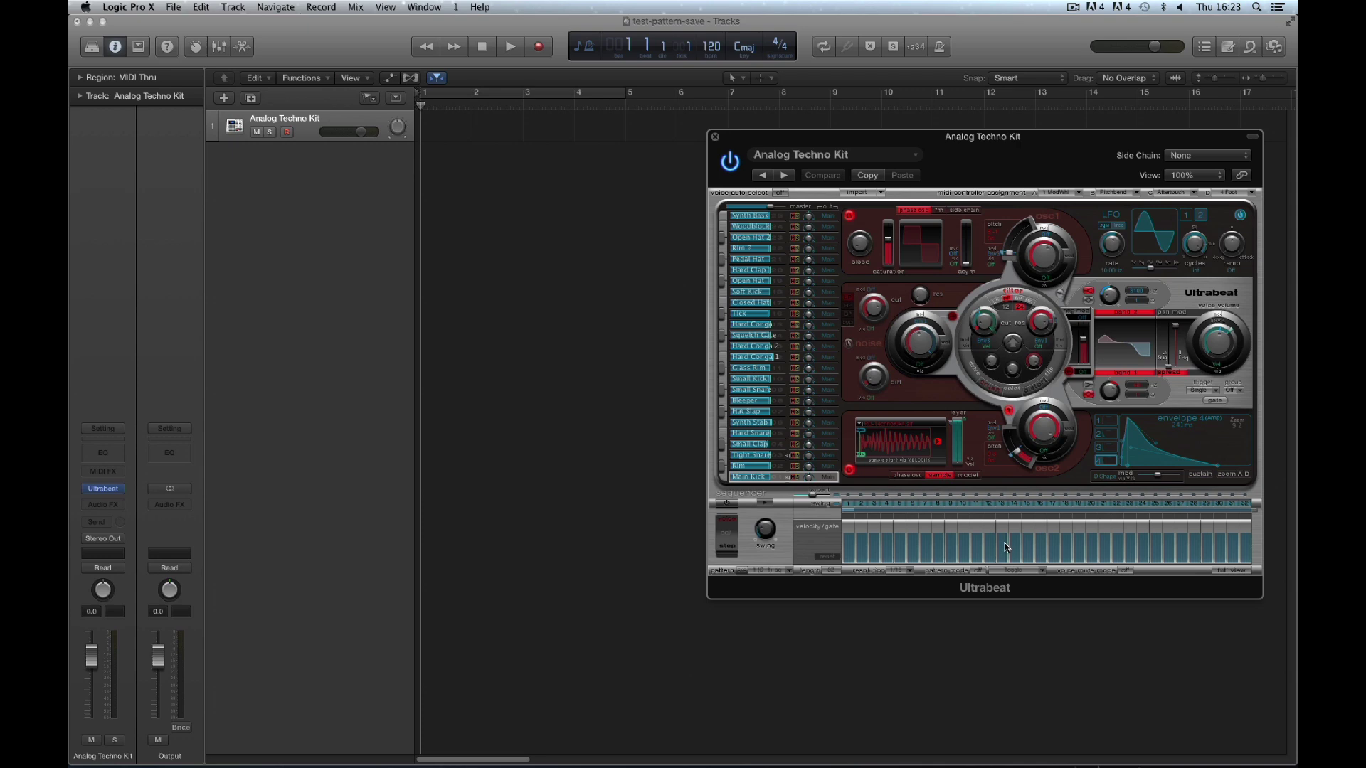
Load the saved user setting Boutique SP12 patterns into Ultrabeat.
left_click(833, 154)
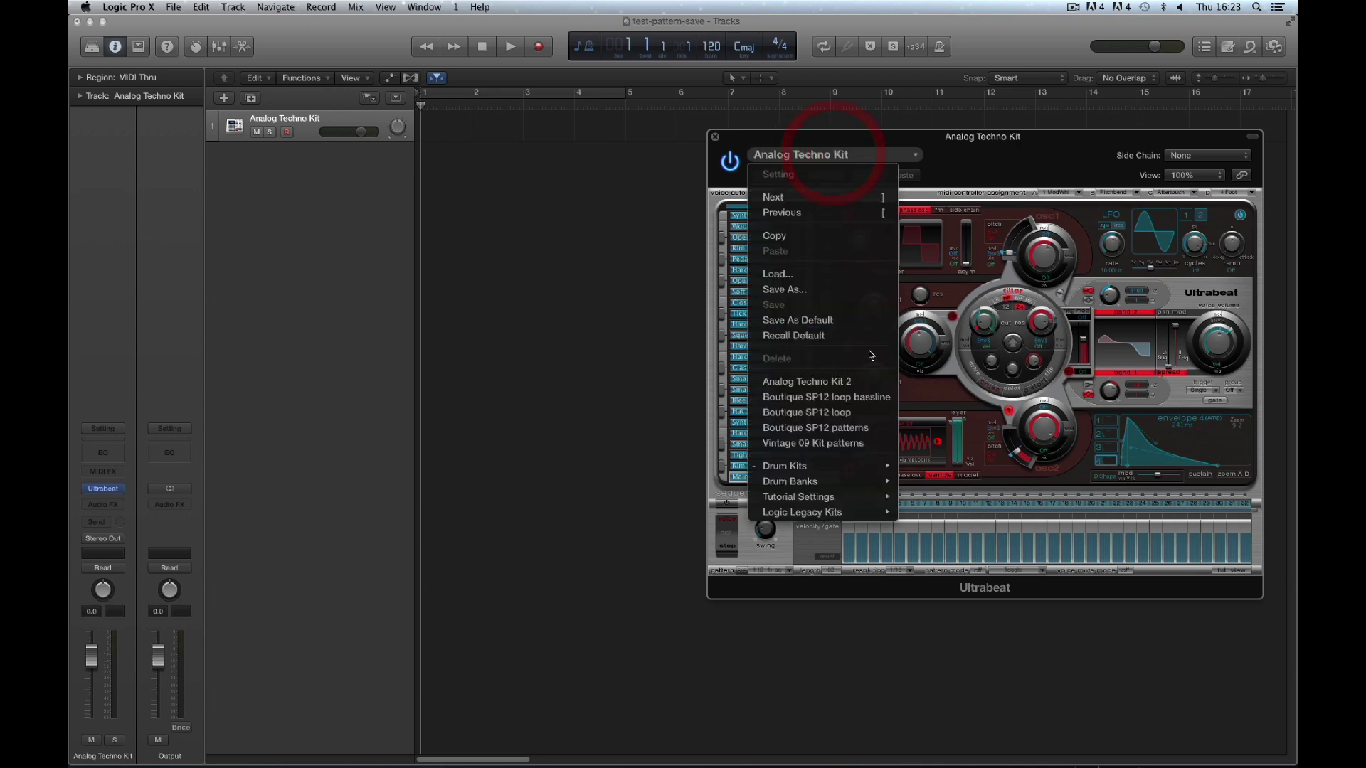
left_click(836, 432)
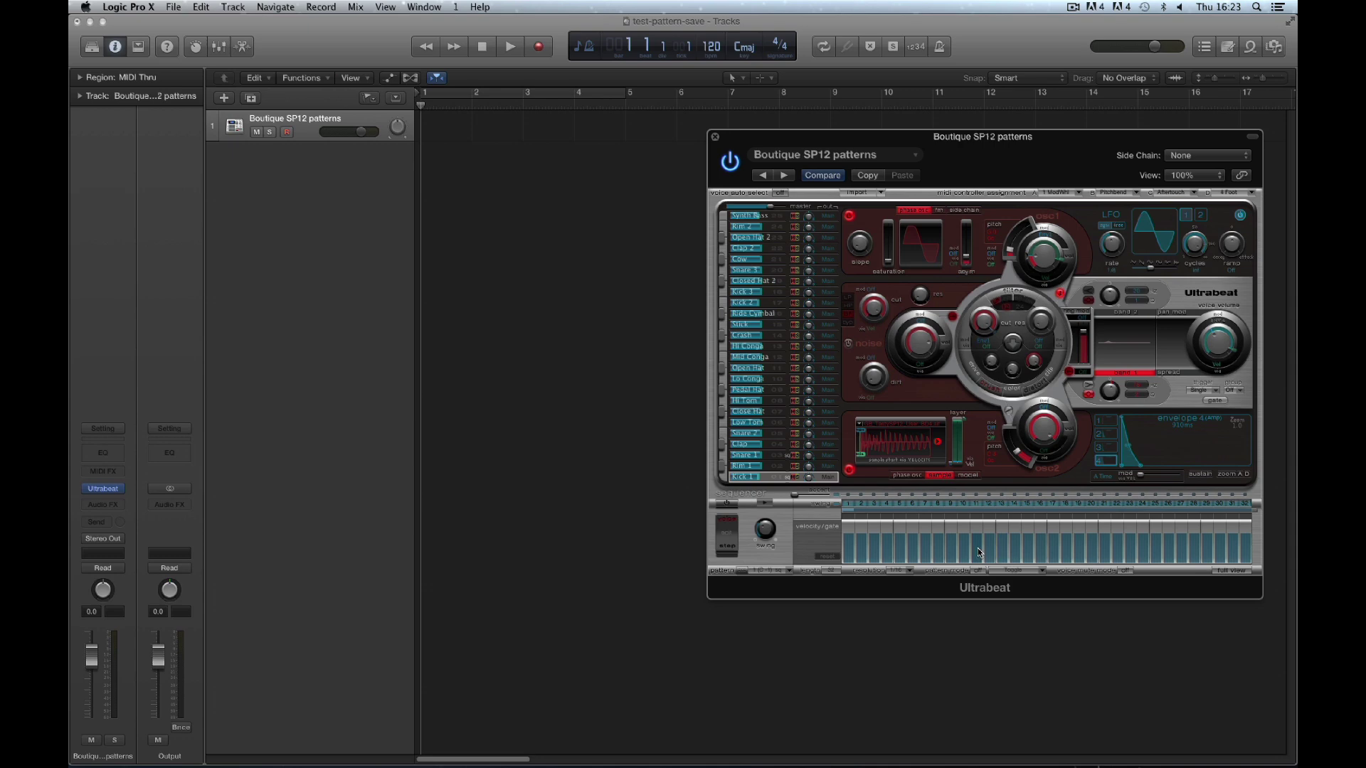
left_click(822, 542)
Create a second software instrument track with Ultrabeat as its instrument, and place its window beside the first Ultrabeat.
left_click(224, 98)
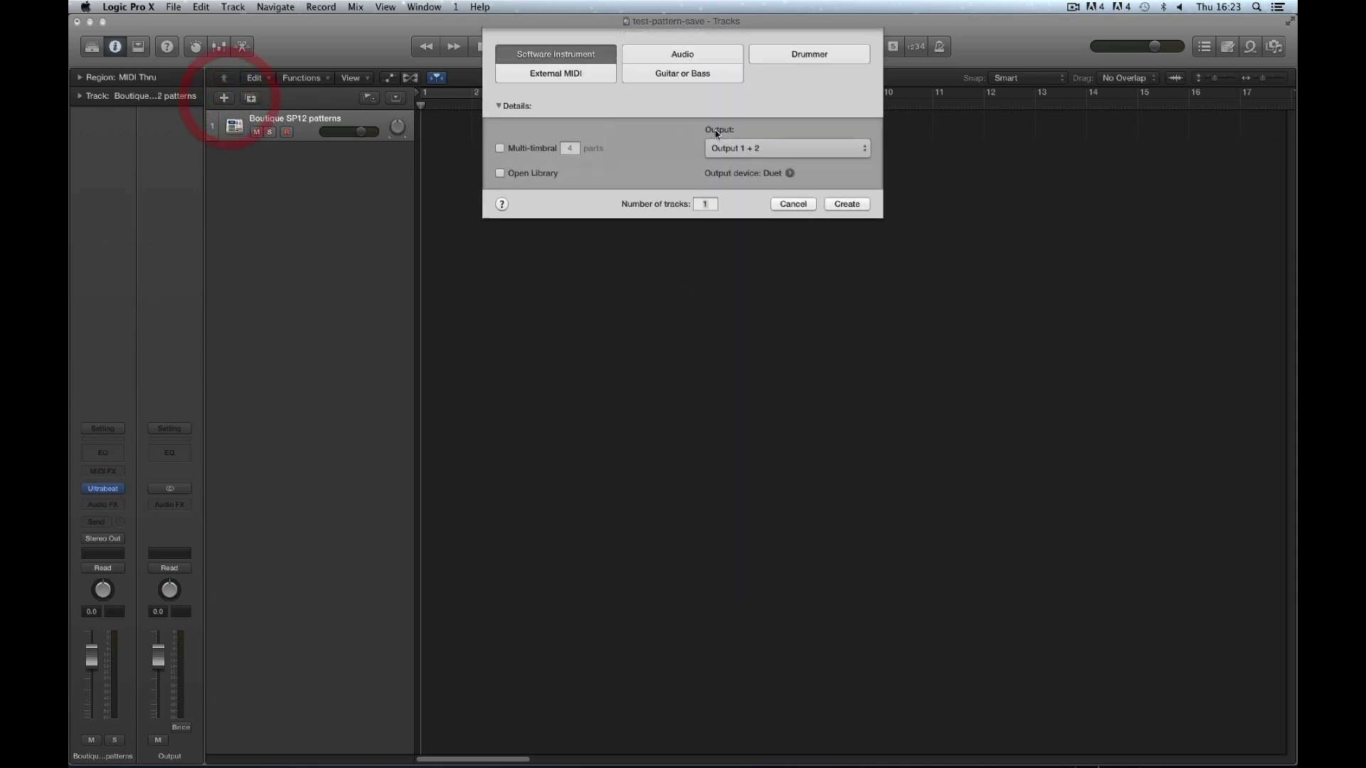
left_click(838, 210)
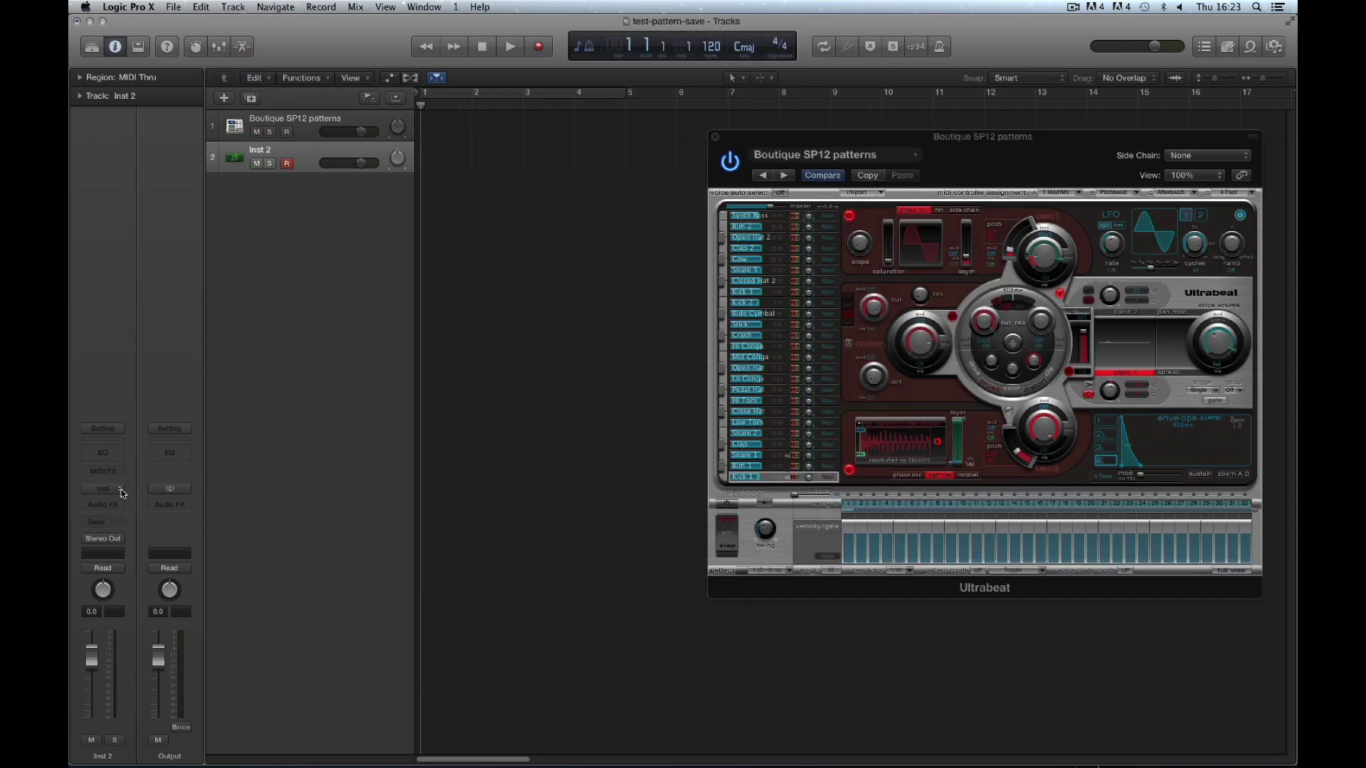
left_click(121, 493)
mouse_move(136, 649)
left_click(242, 651)
left_click_drag(294, 70, 285, 151)
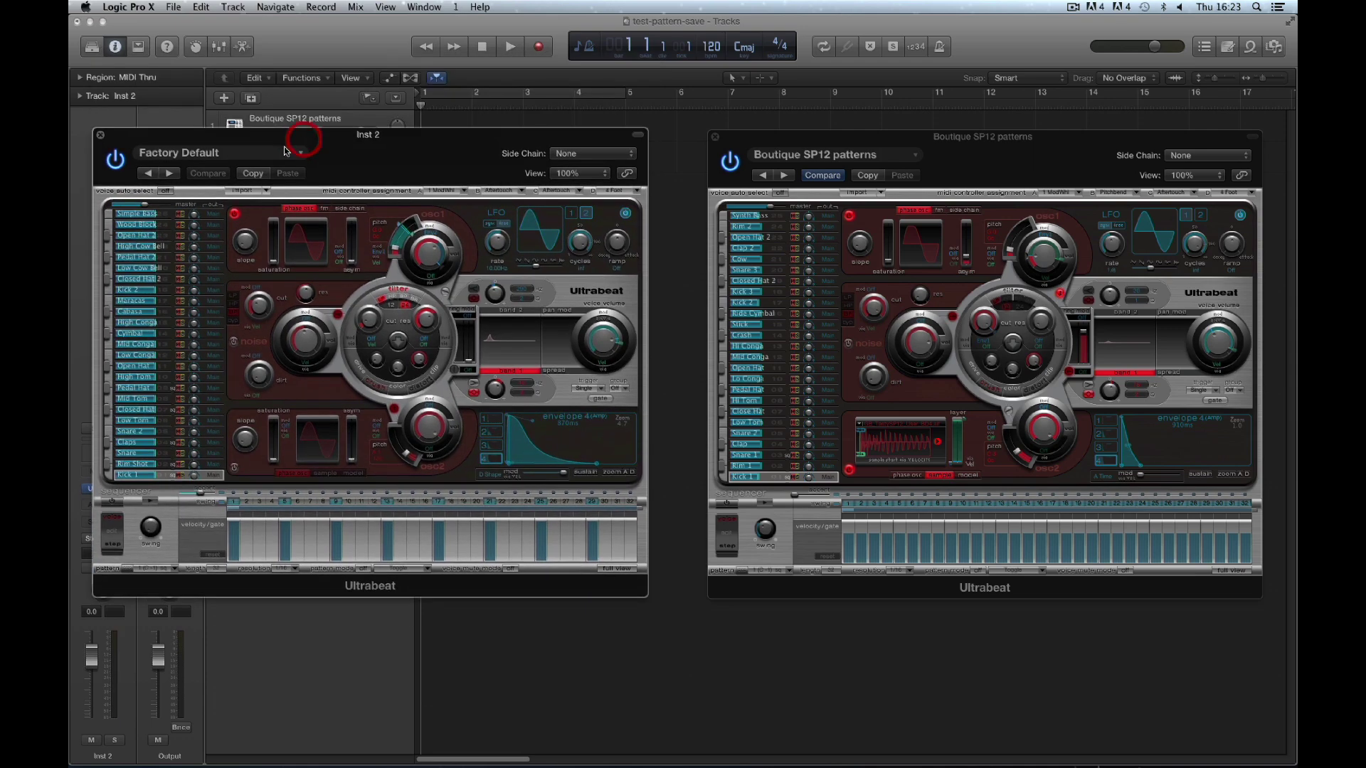
Load the Boutique 909 drum kit into the new Ultrabeat and bring the Boutique SP12 patterns window to the front.
left_click(284, 151)
mouse_move(237, 462)
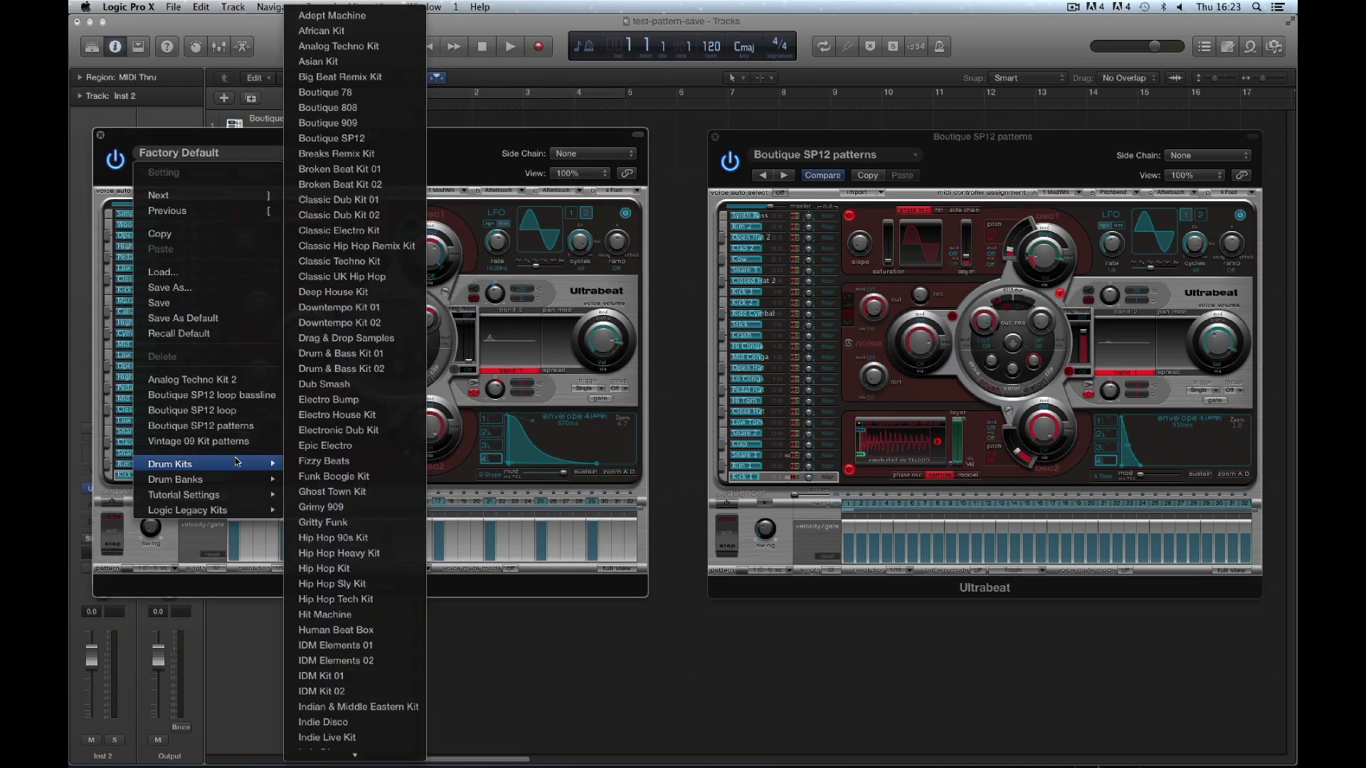
left_click(355, 131)
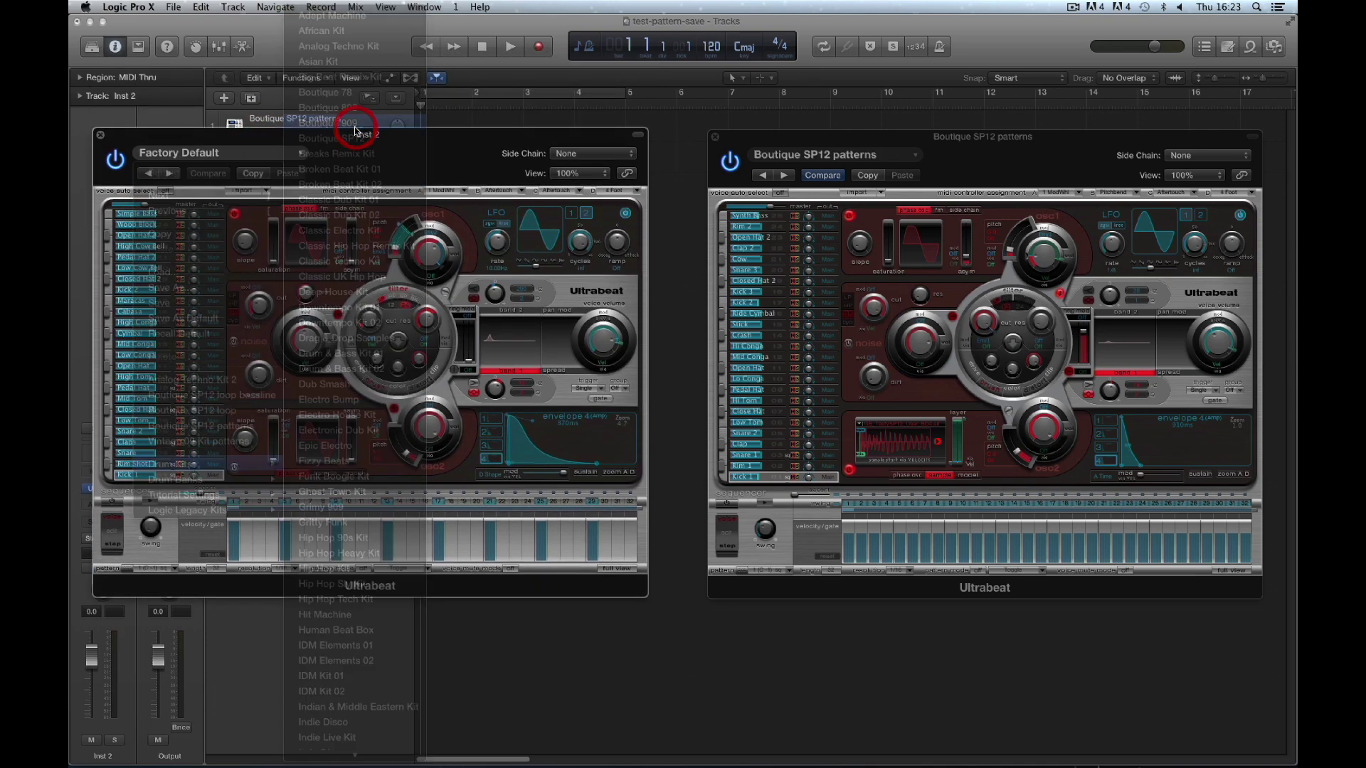
left_click(807, 553)
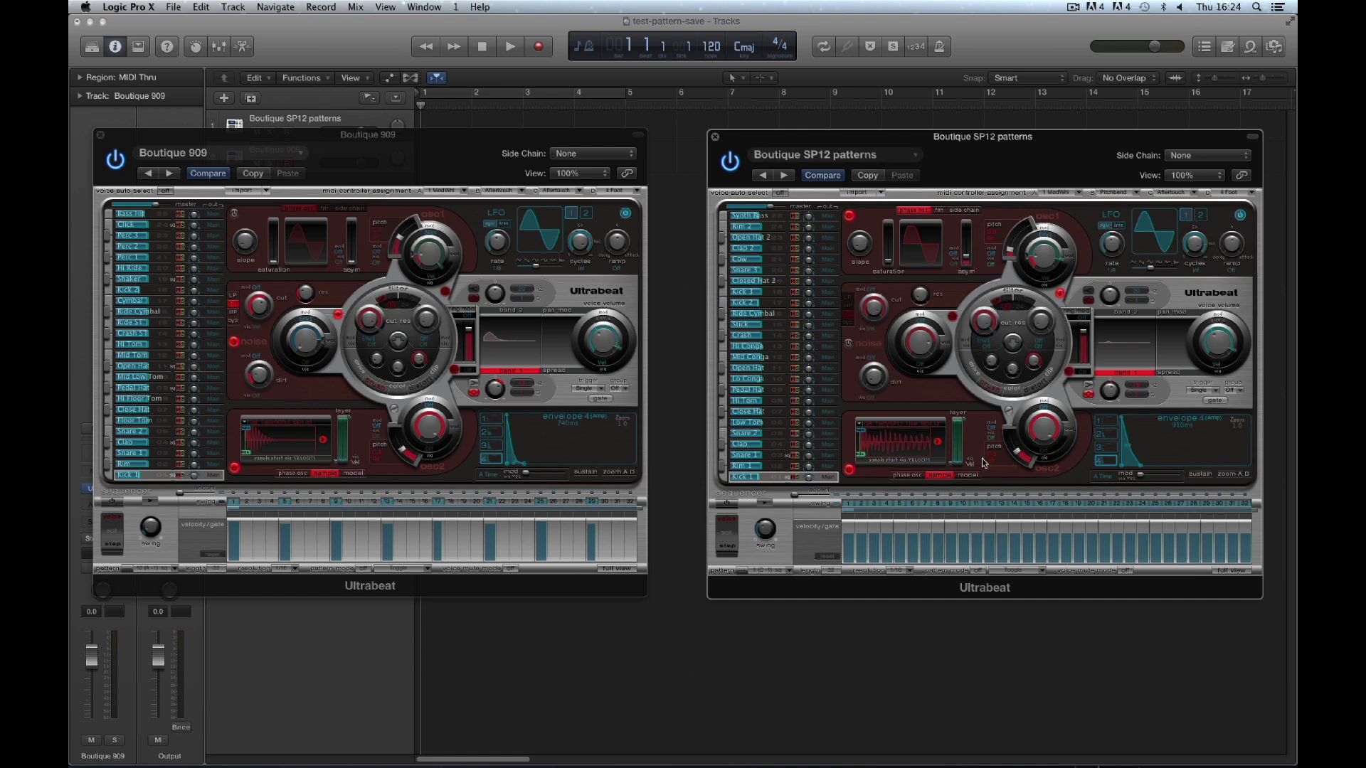
Select sequencer pattern 1 (C -1) in the Boutique SP12 patterns Ultrabeat and copy it.
left_click(519, 590)
left_click(825, 590)
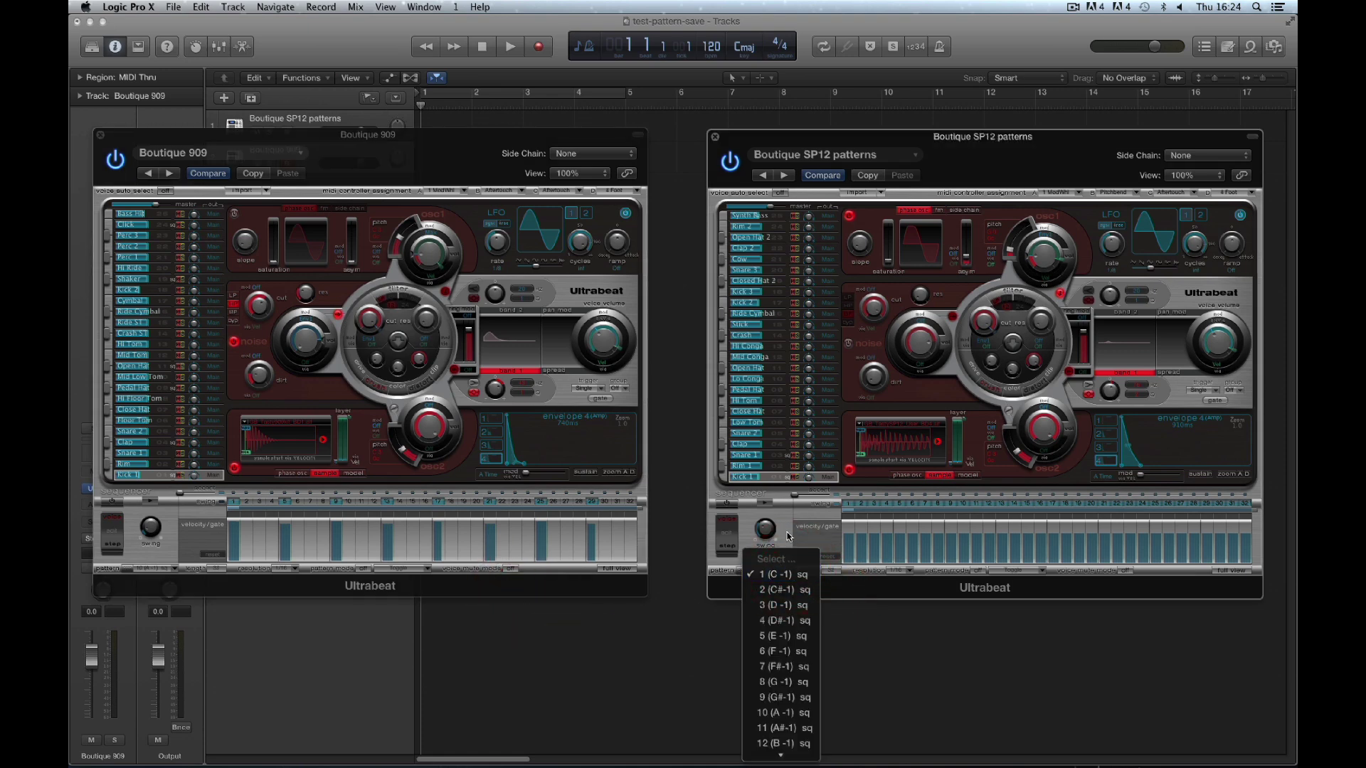
left_click(792, 574)
right_click(800, 575)
left_click(800, 576)
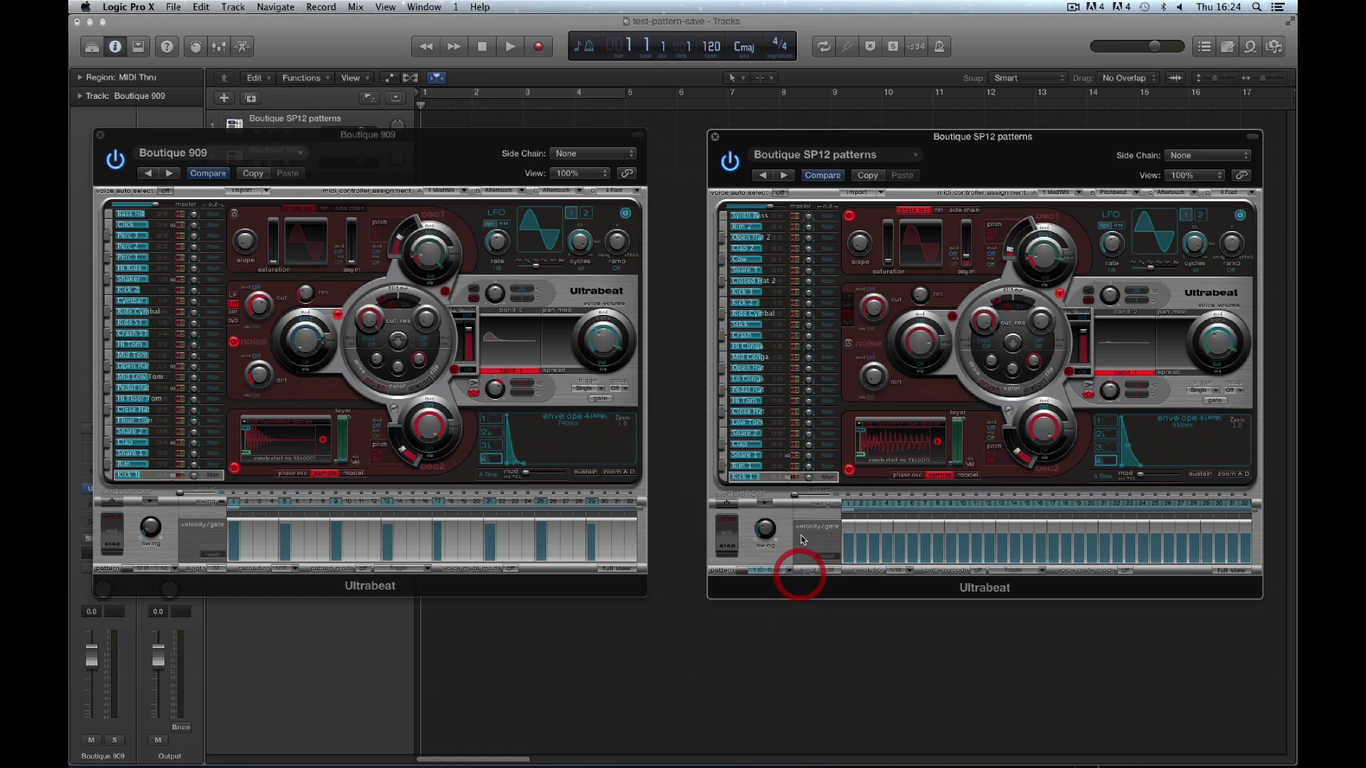
Switch the Boutique 909 Ultrabeat to pattern 1 (C -1) and try to paste the copied pattern into it.
left_click(227, 582)
left_click(173, 573)
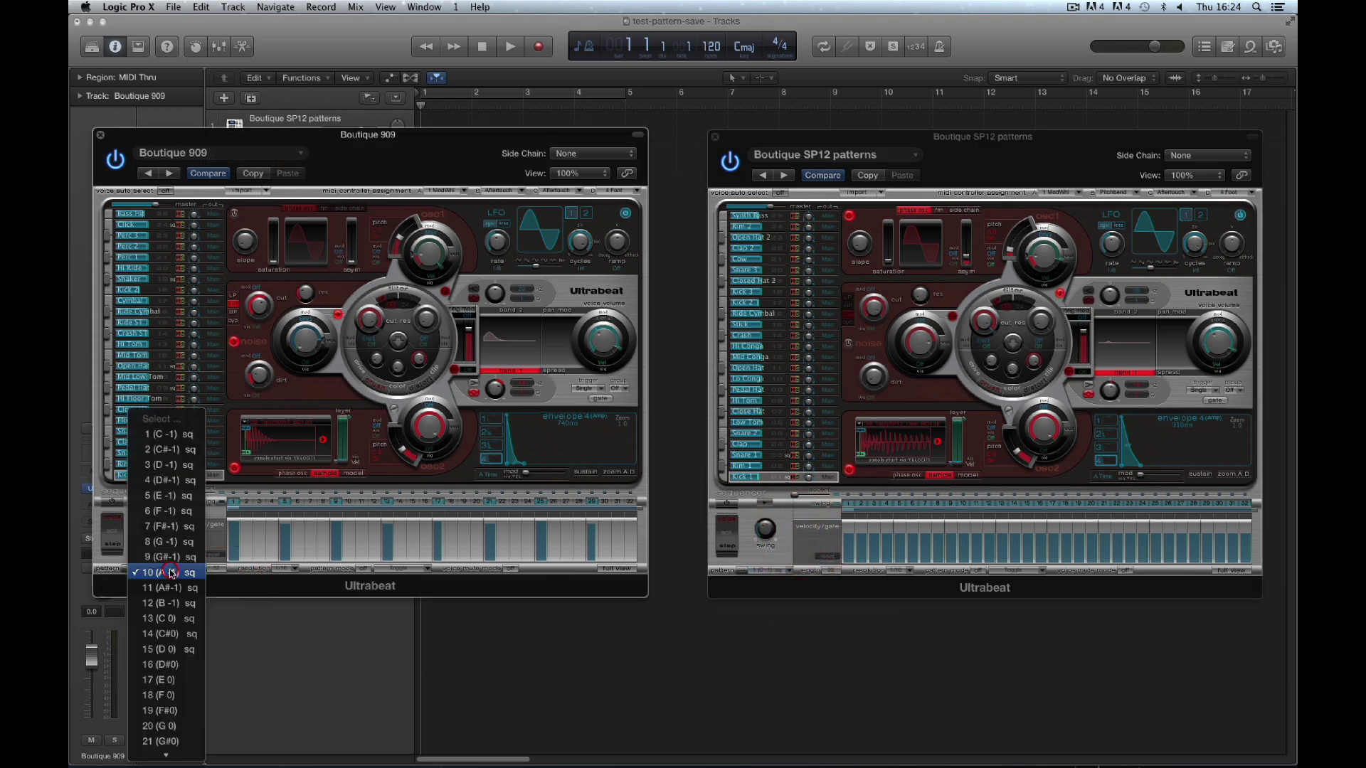
left_click(153, 433)
left_click(173, 571)
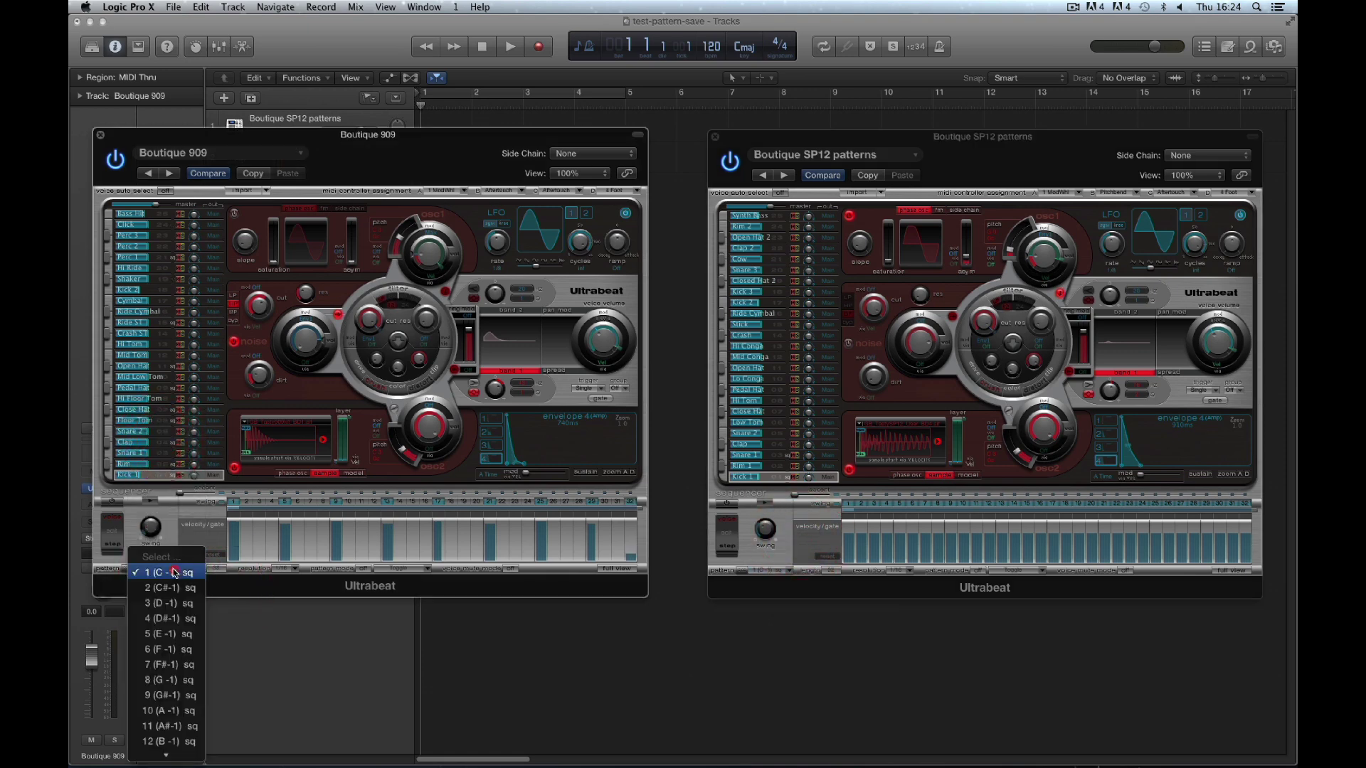
left_click(174, 573)
right_click(173, 572)
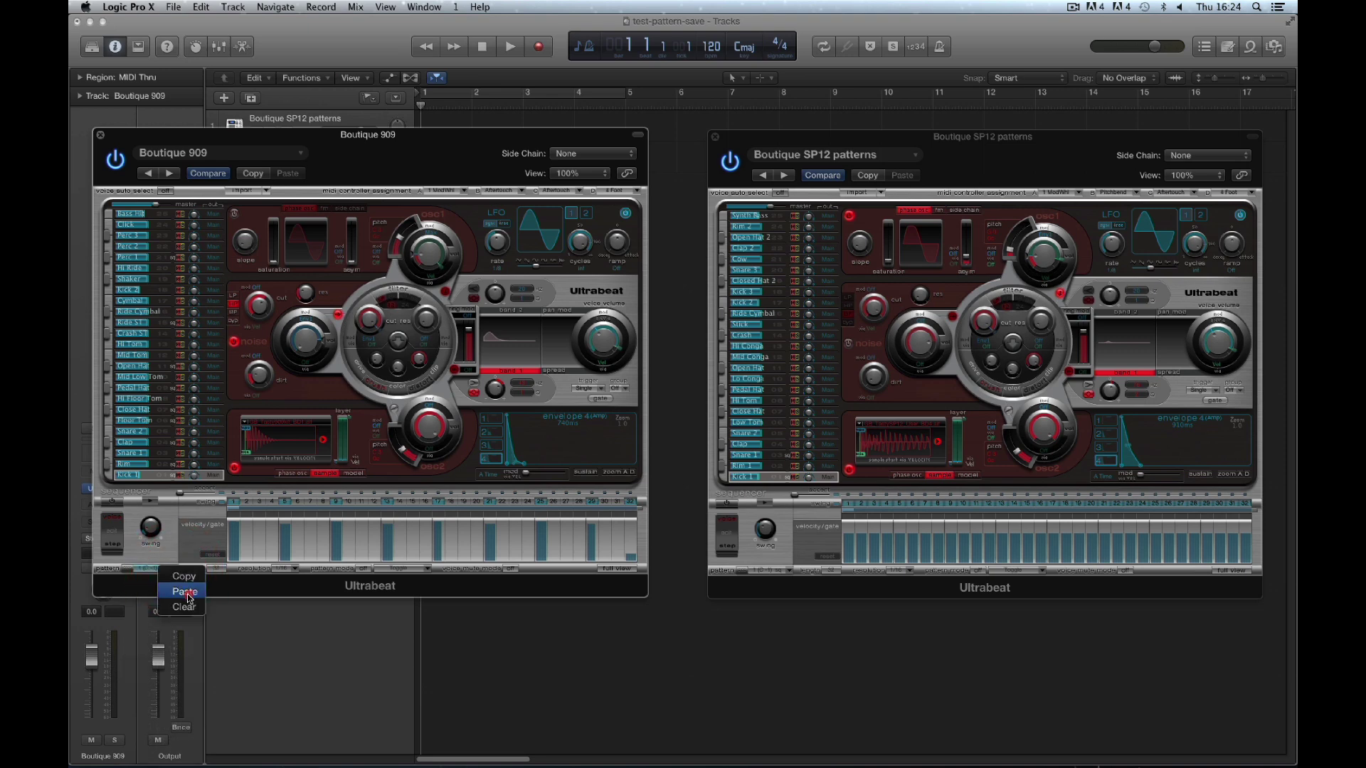
left_click(187, 595)
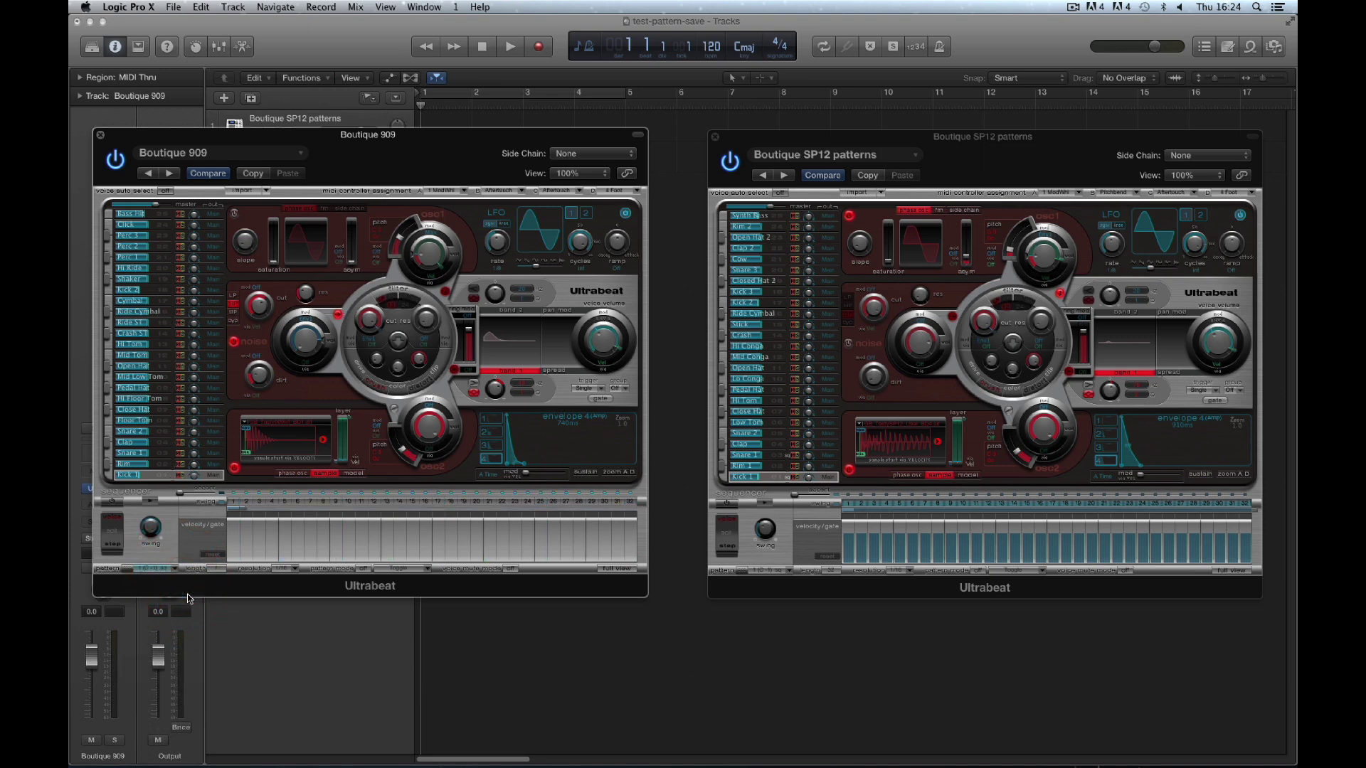
left_click(747, 587)
left_click(519, 583)
mouse_move(244, 510)
left_mouse_down()
mouse_move(313, 514)
mouse_move(244, 511)
left_mouse_up()
left_click(796, 551)
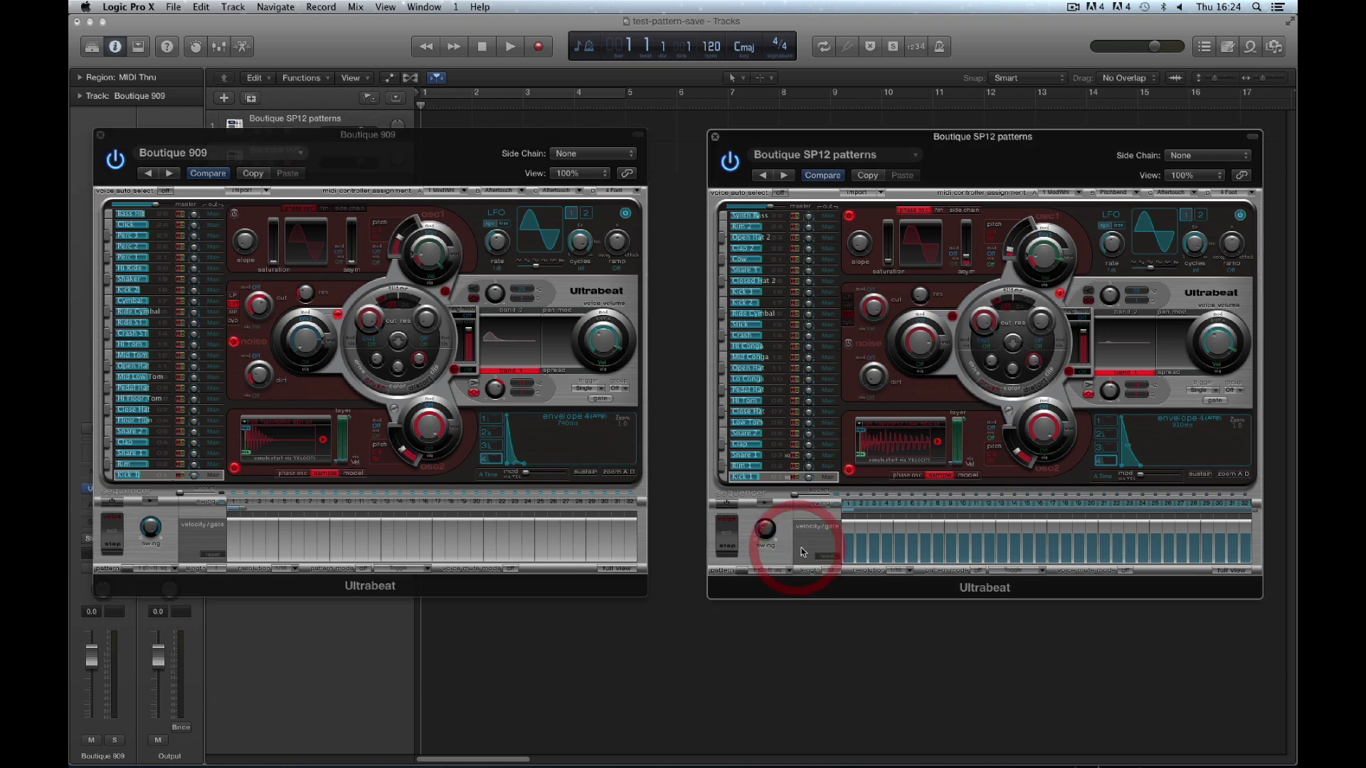
left_click(523, 590)
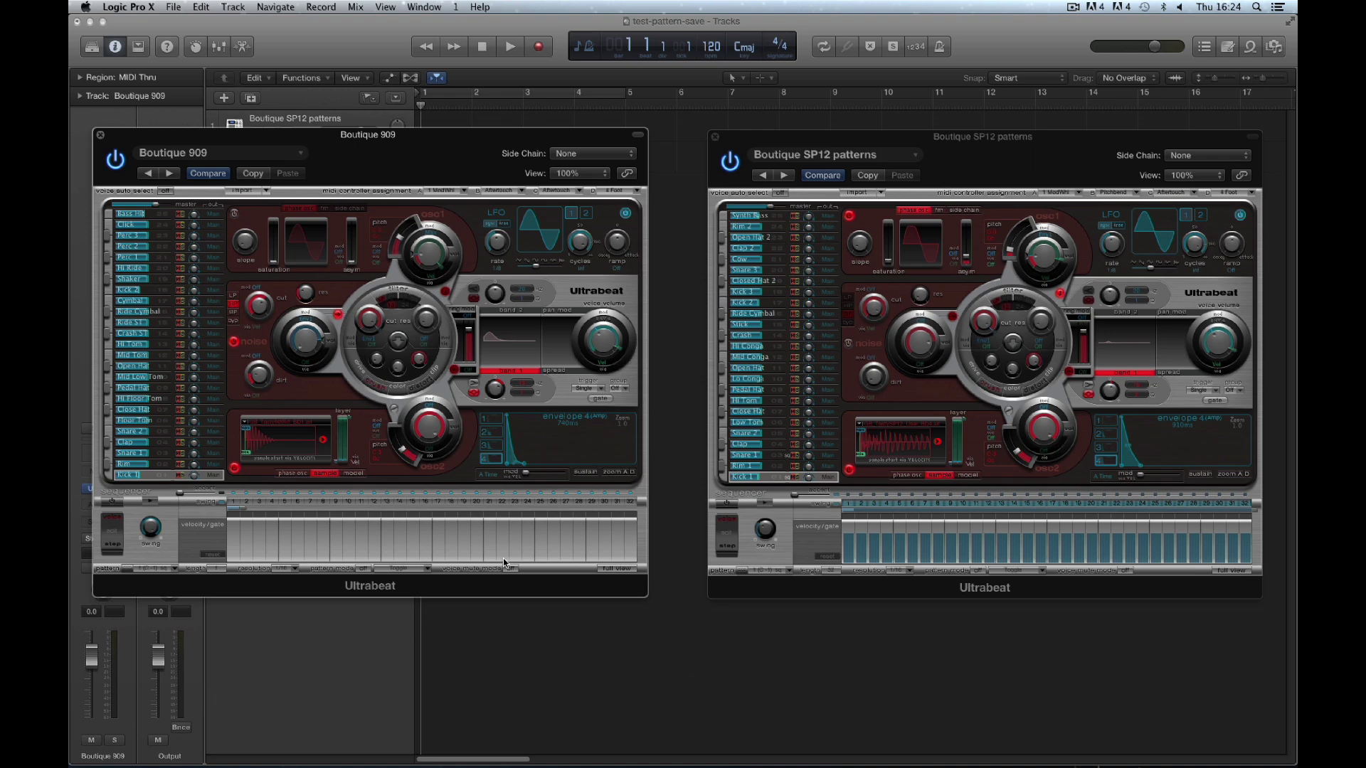
Close the Boutique 909 Ultrabeat window and shift the Boutique SP12 patterns window slightly.
left_click(100, 136)
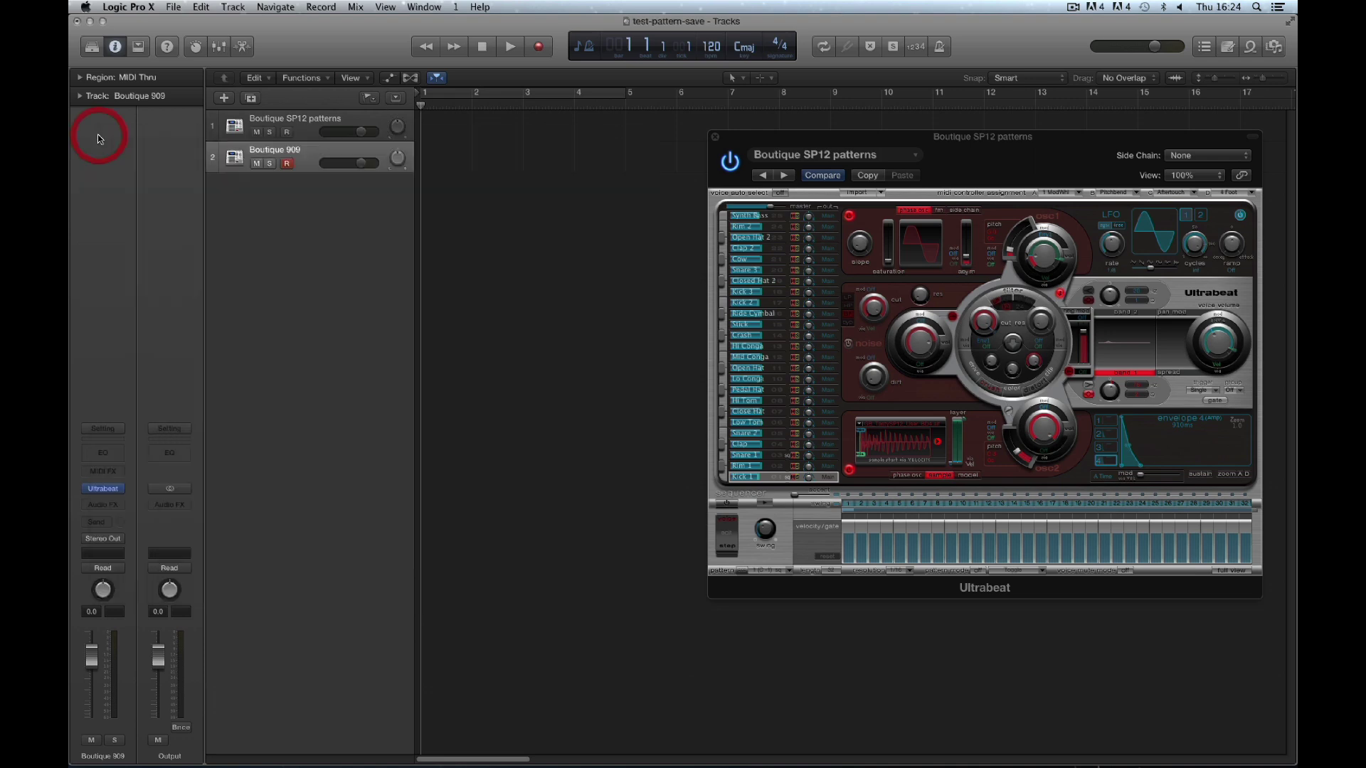
left_click_drag(776, 136, 777, 141)
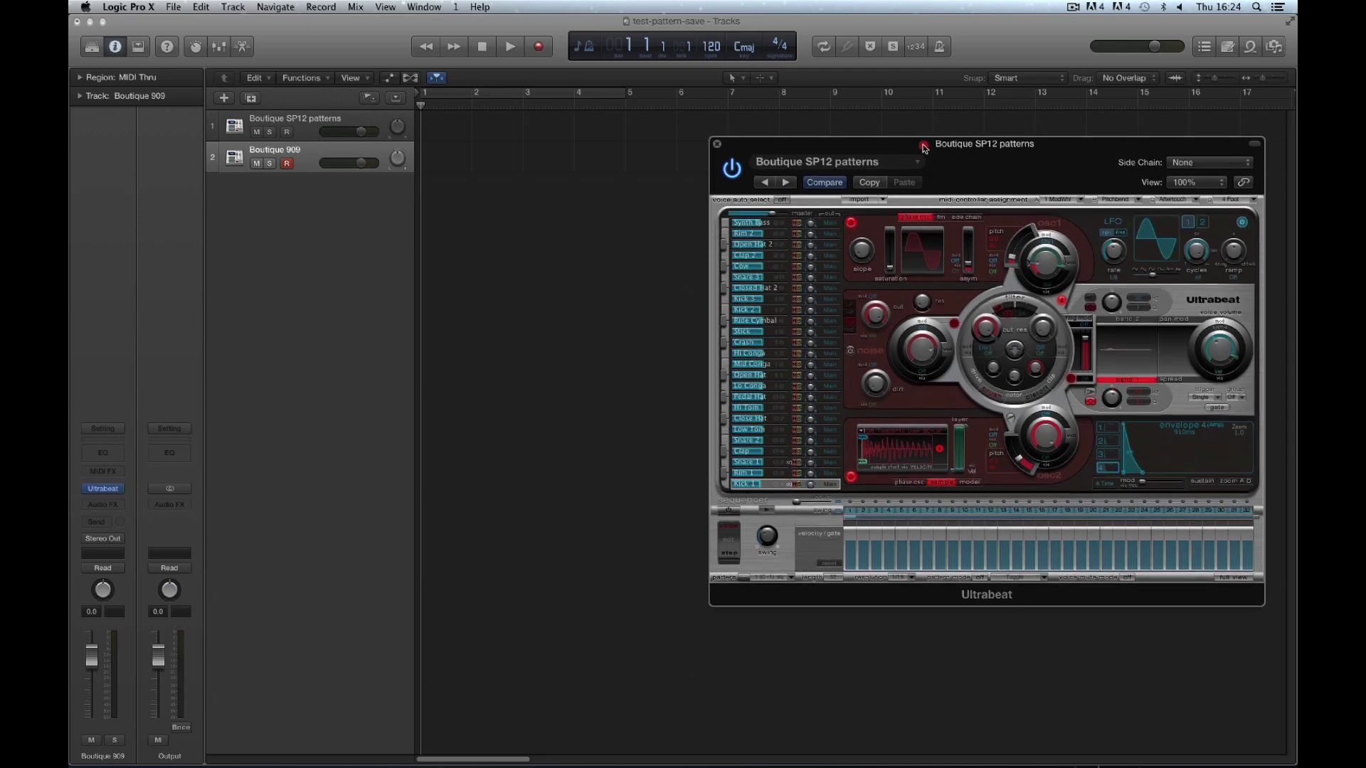
left_click(923, 146)
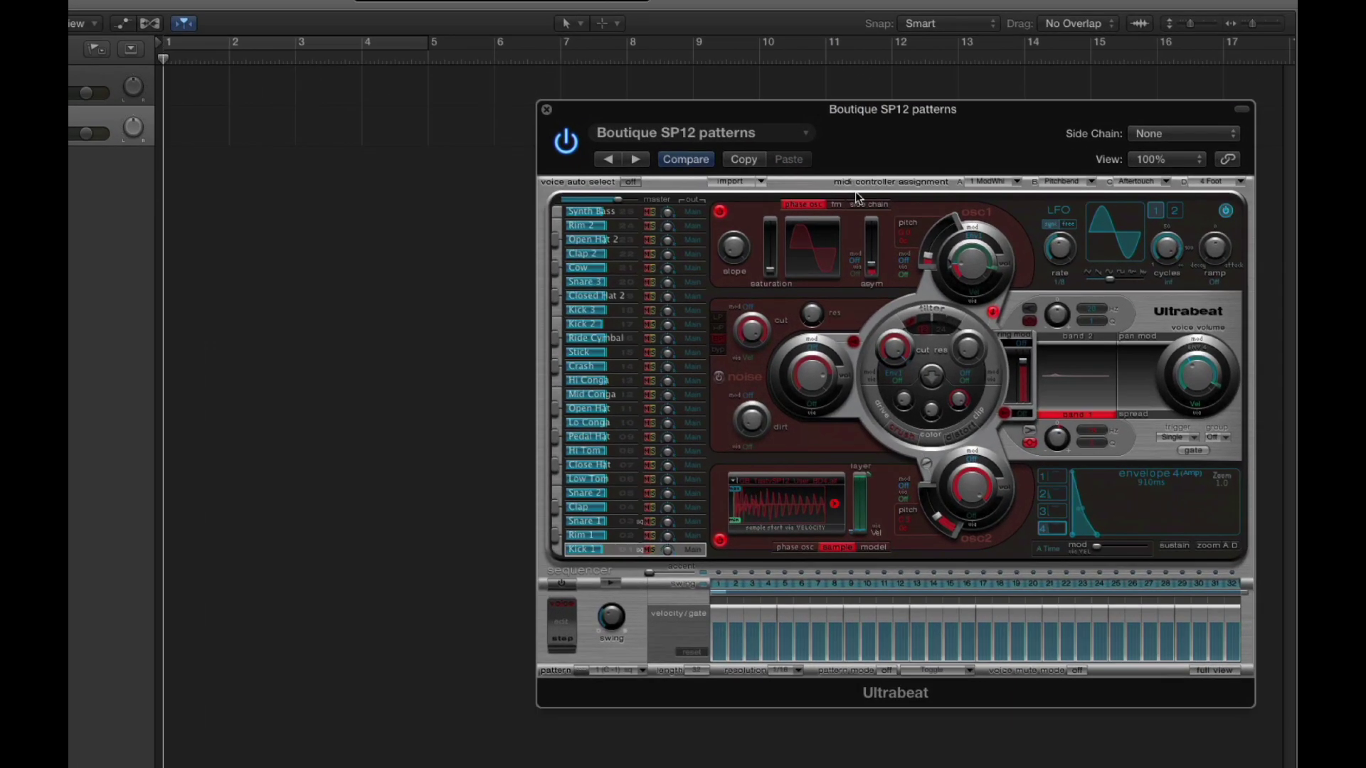
Import Pop RnB Kit.pst as a second kit in the Boutique SP12 patterns Ultrabeat.
left_click(739, 182)
left_click(739, 187)
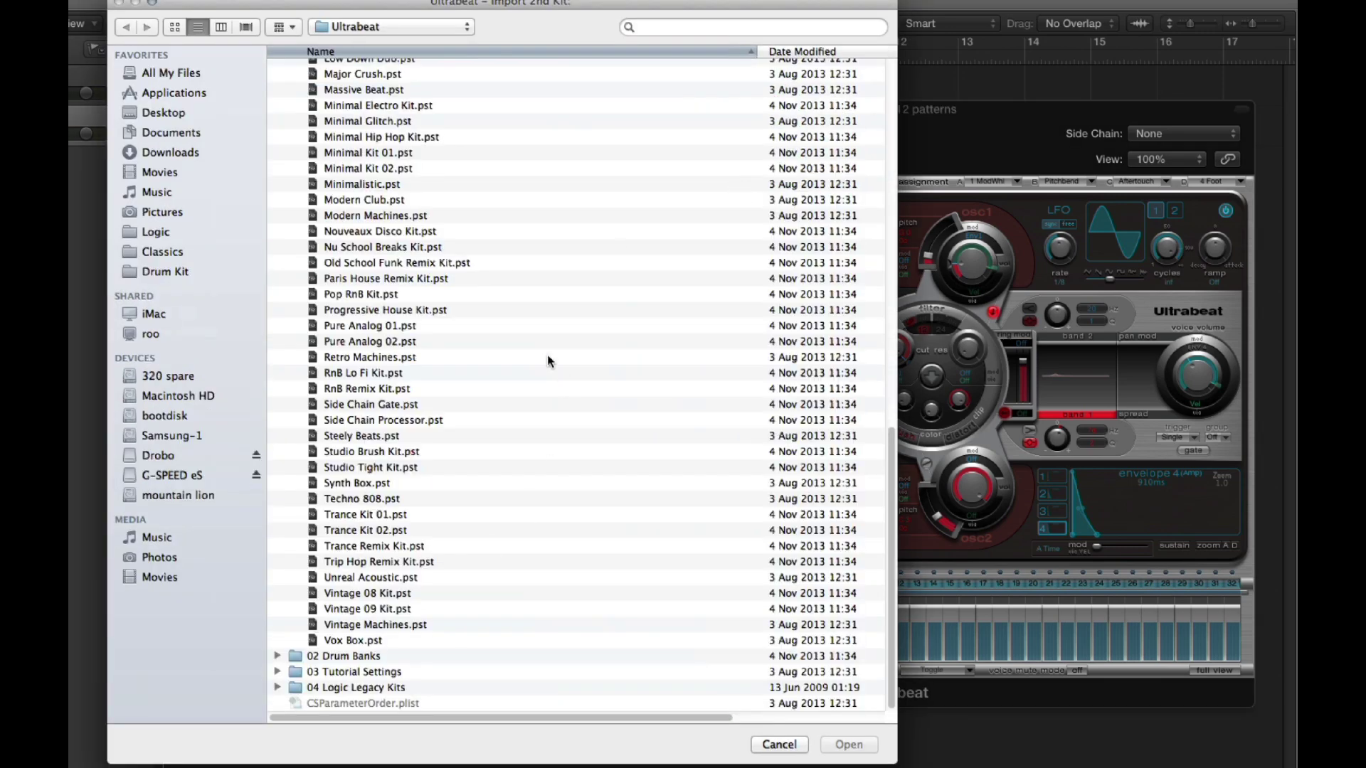
left_click(368, 299)
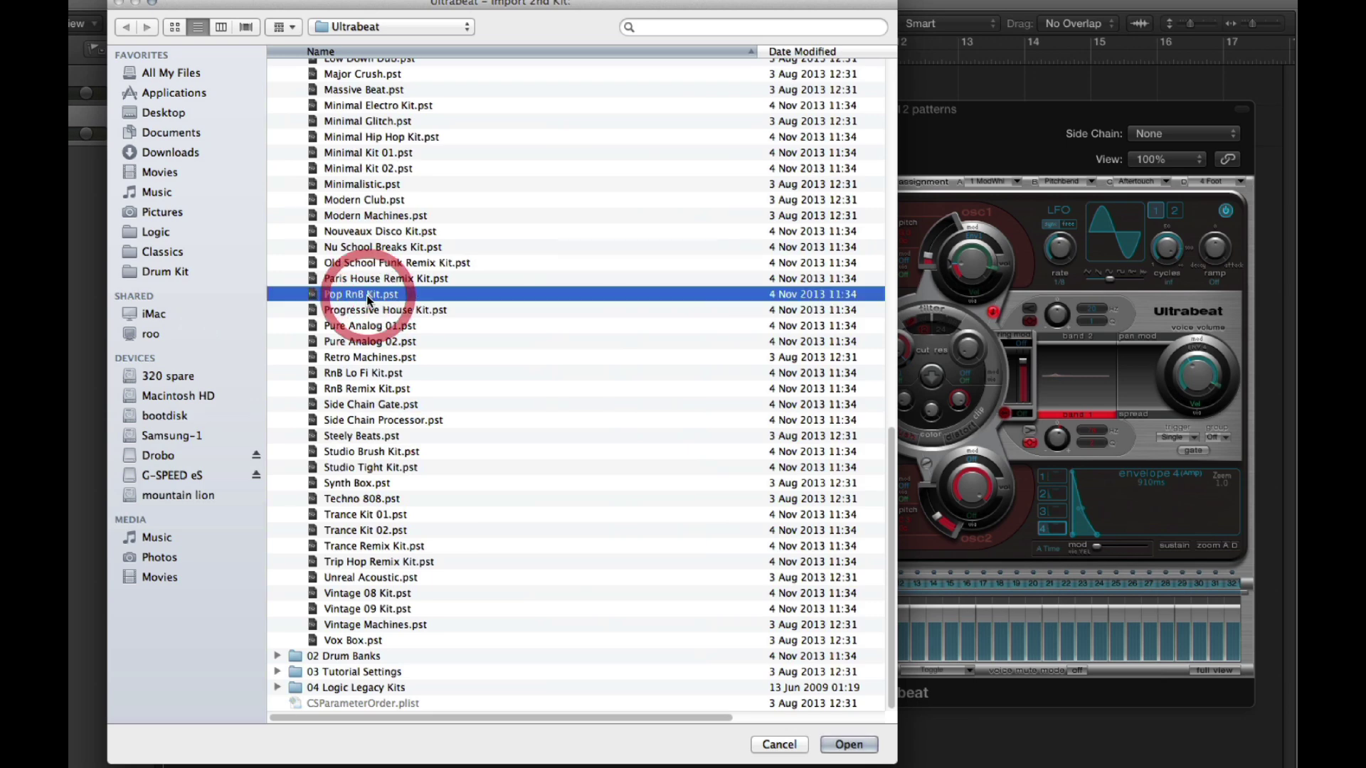
left_click(850, 745)
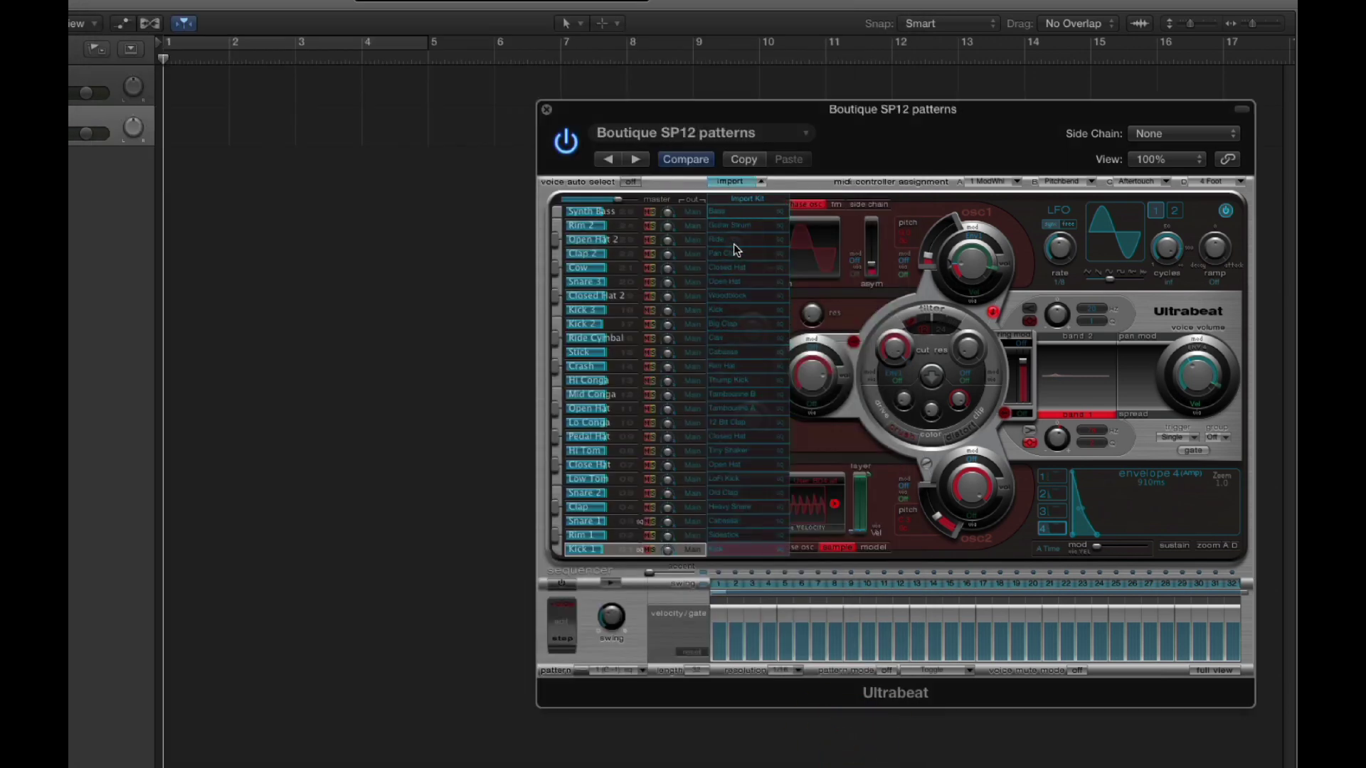
Try out sounds in the import kit list and replace the Kick 1 voice with the imported Kick.
left_click_drag(733, 543, 630, 215)
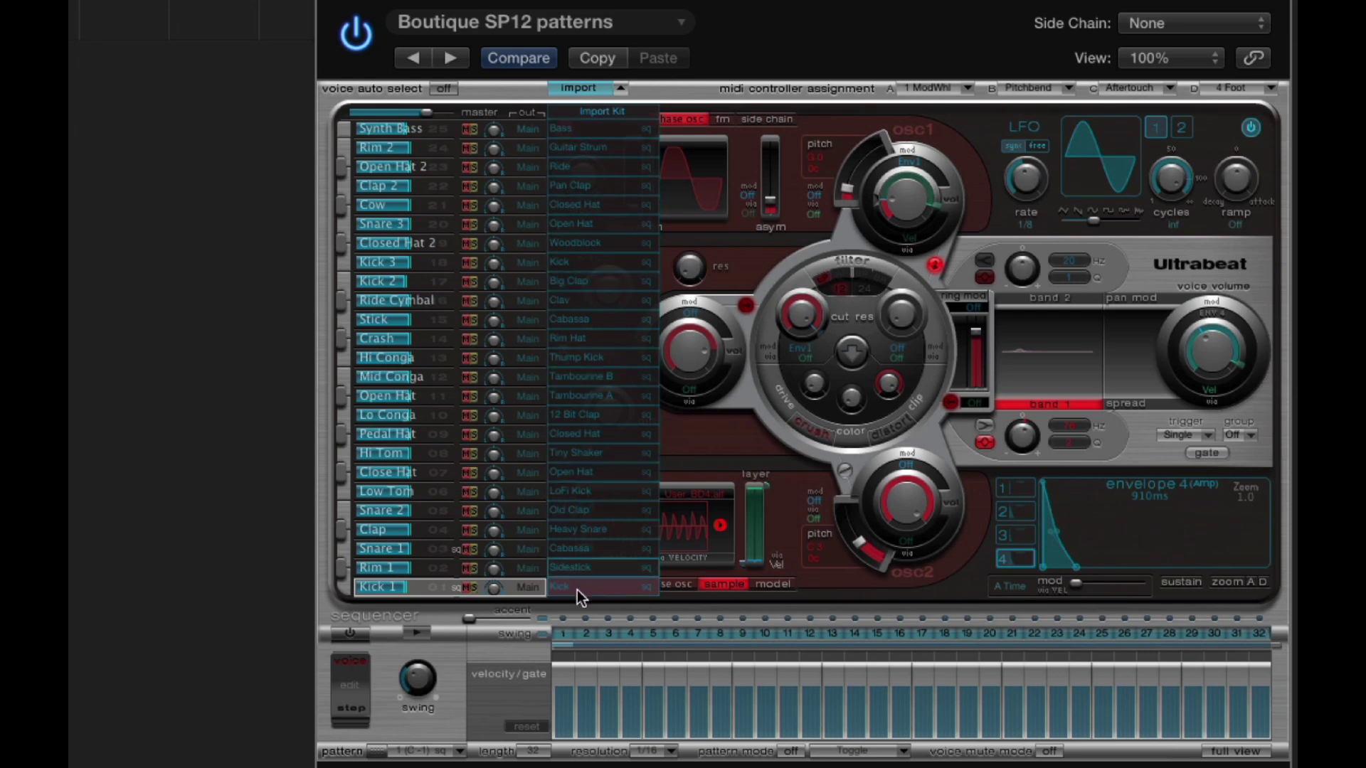
left_click(575, 569)
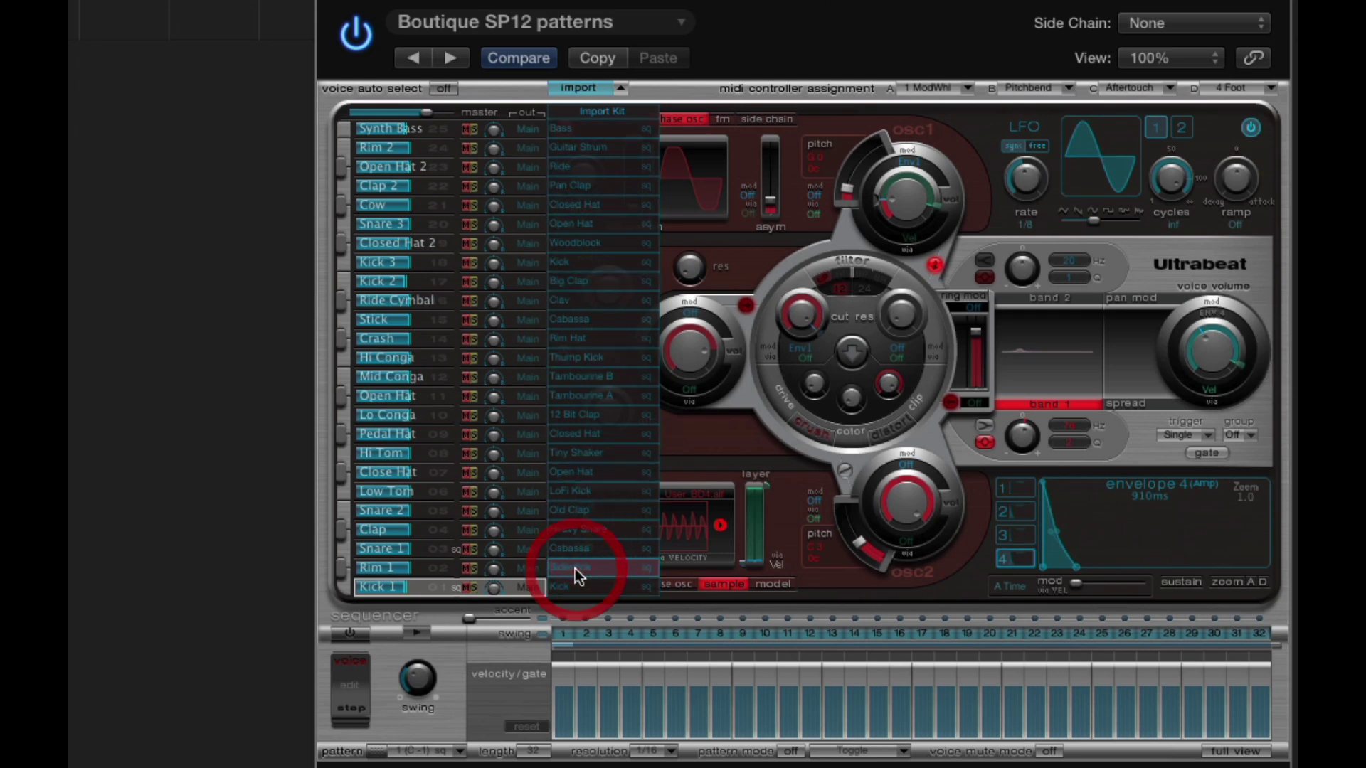
left_click(574, 569)
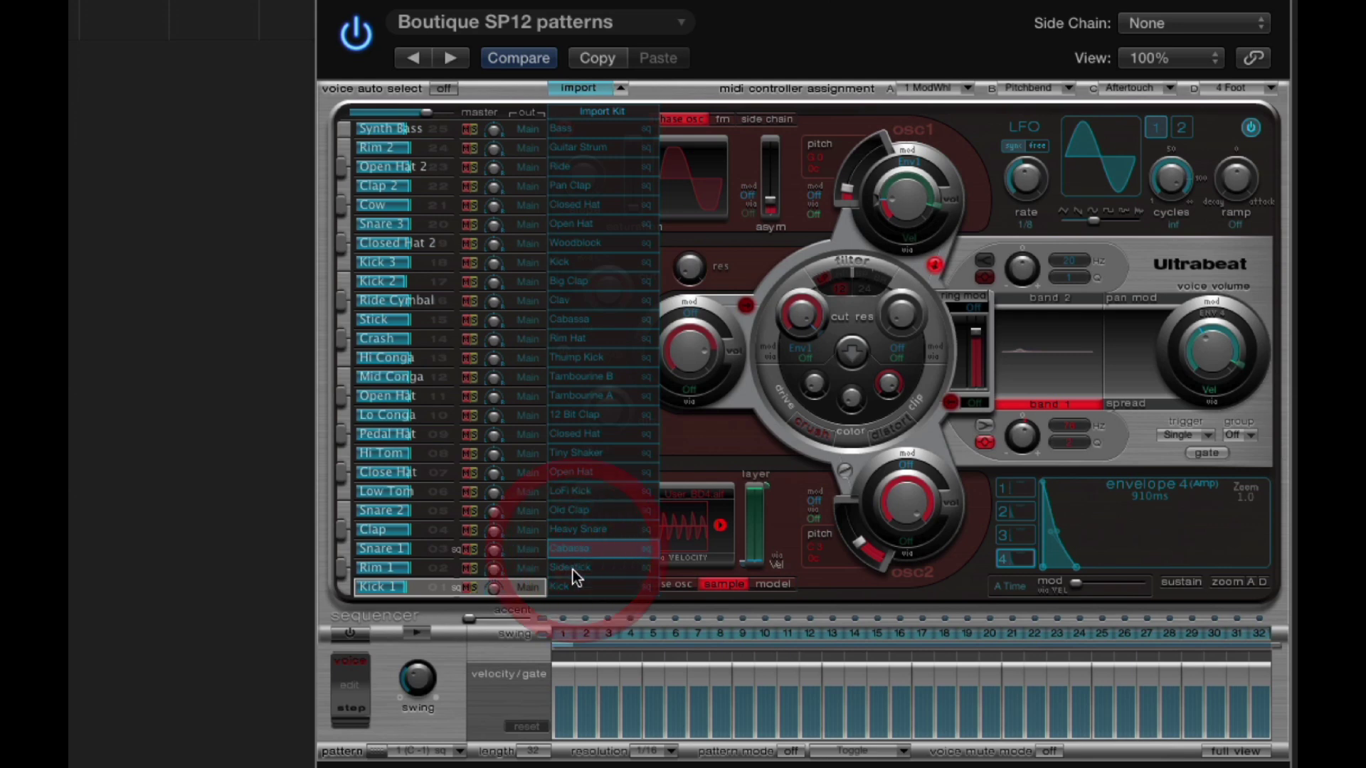
left_click(578, 589)
left_click_drag(579, 588, 403, 591)
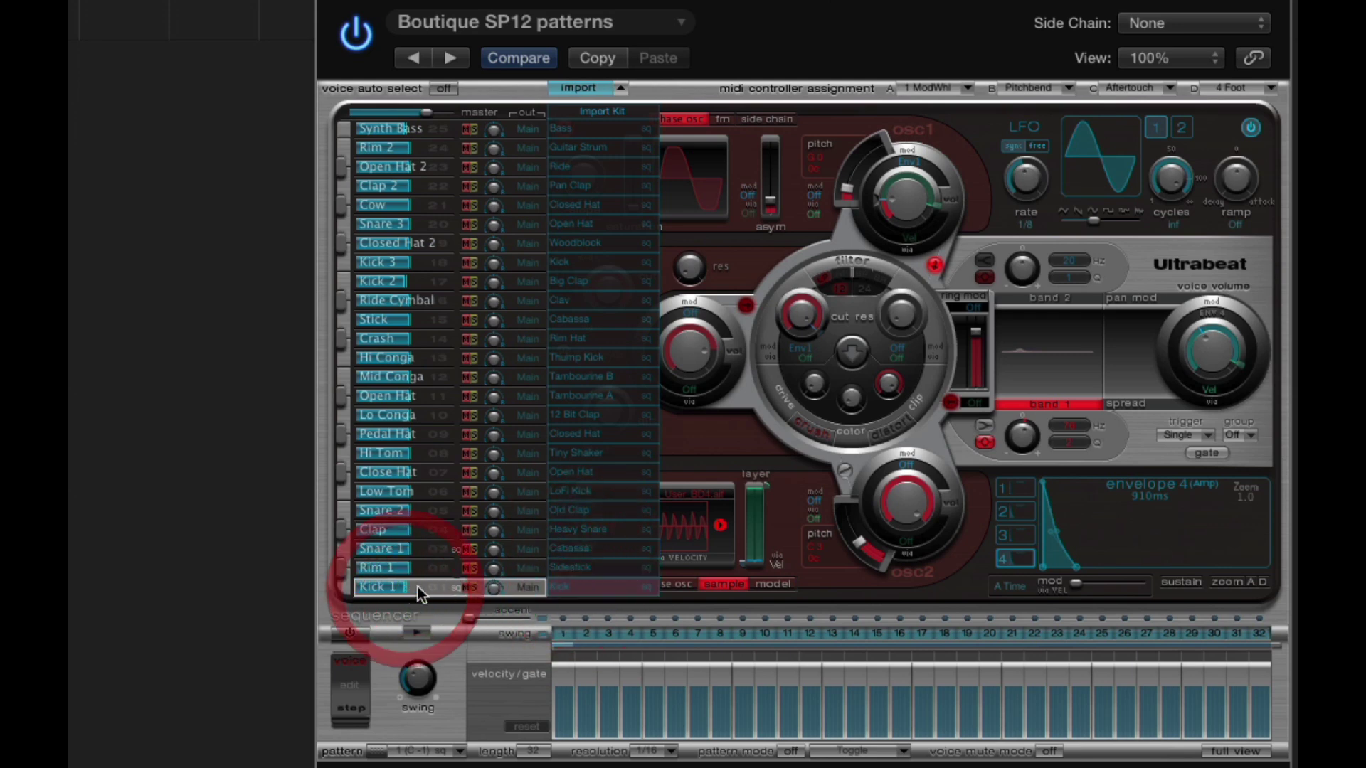
Replace Rim 1, Snare 1, Clap, Snare 2 and Low Tom with the imported Sidestick, Cabassa, Heavy Snare, Old Clap and LoFi Kick.
left_click(585, 569)
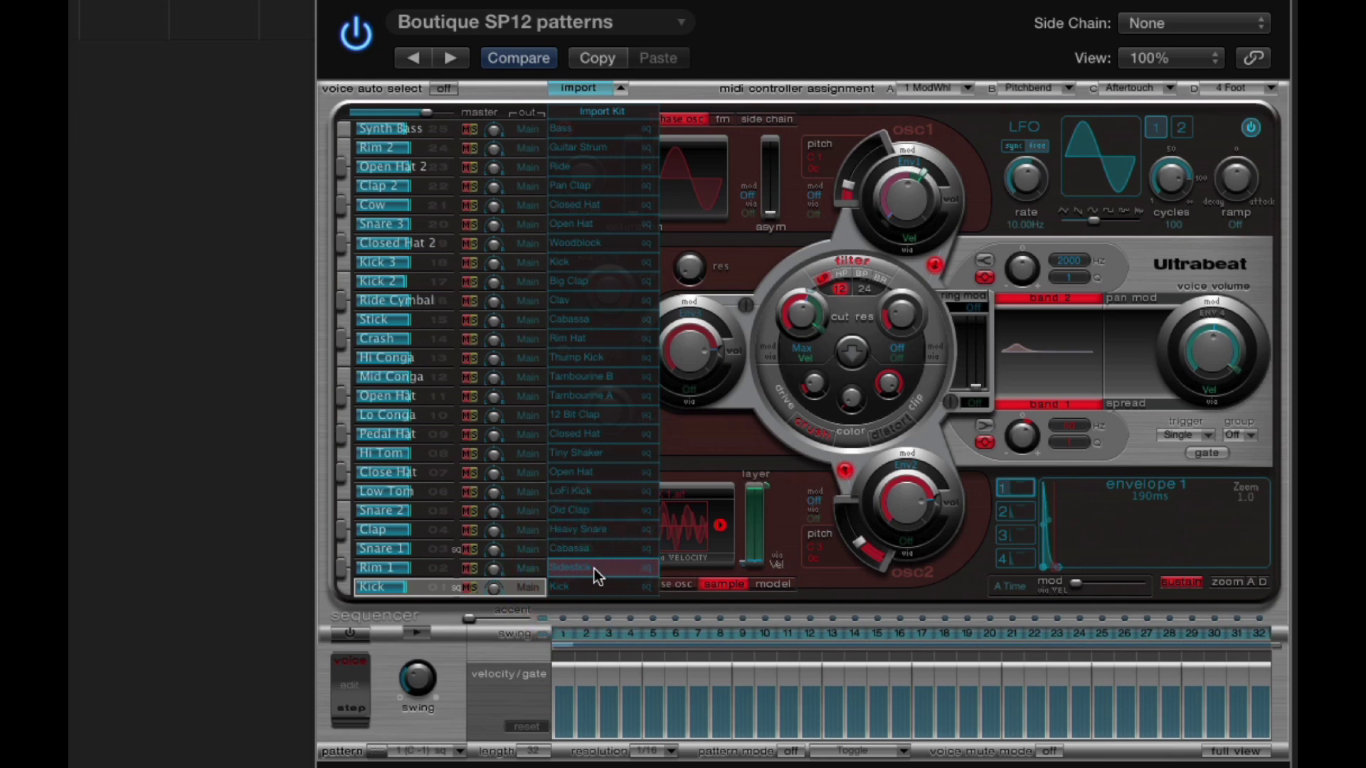
left_click_drag(596, 576, 404, 567)
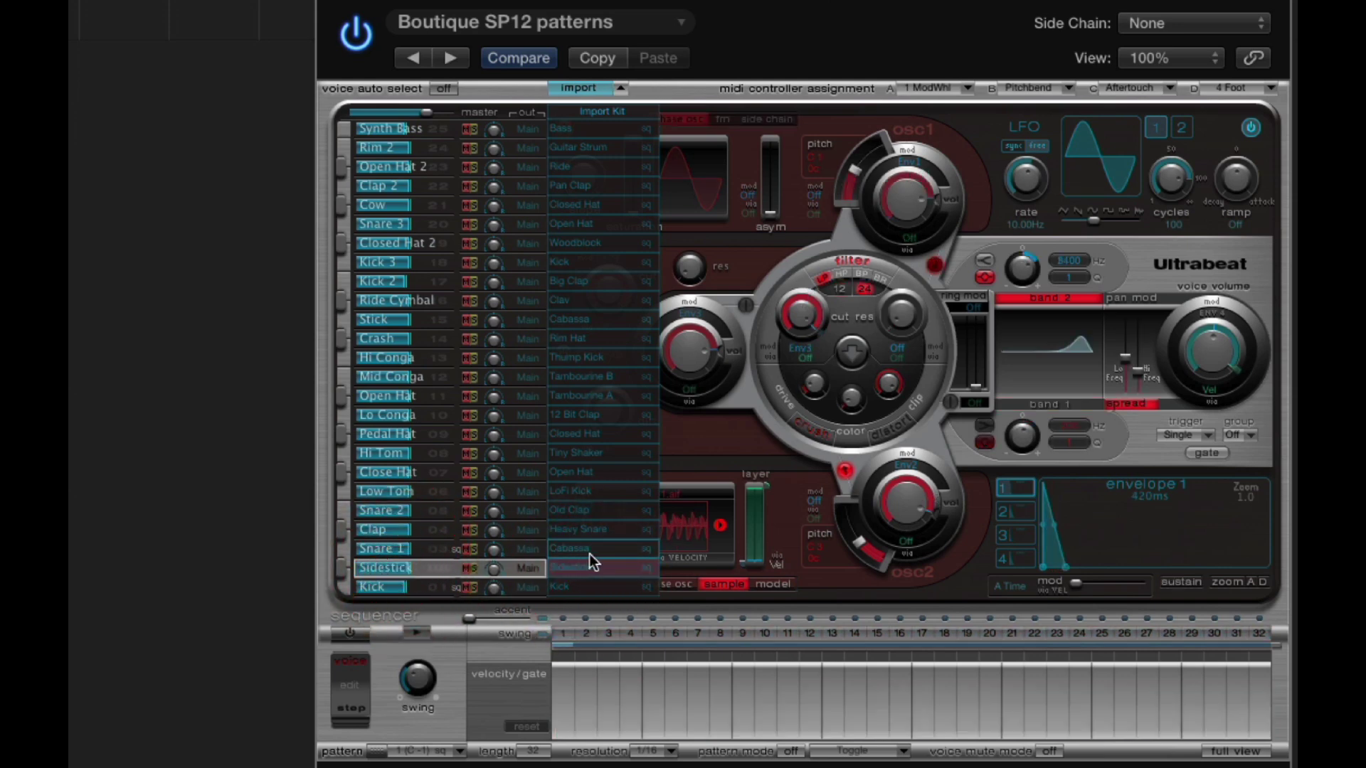
left_click_drag(598, 550, 426, 527)
left_click_drag(601, 506, 412, 493)
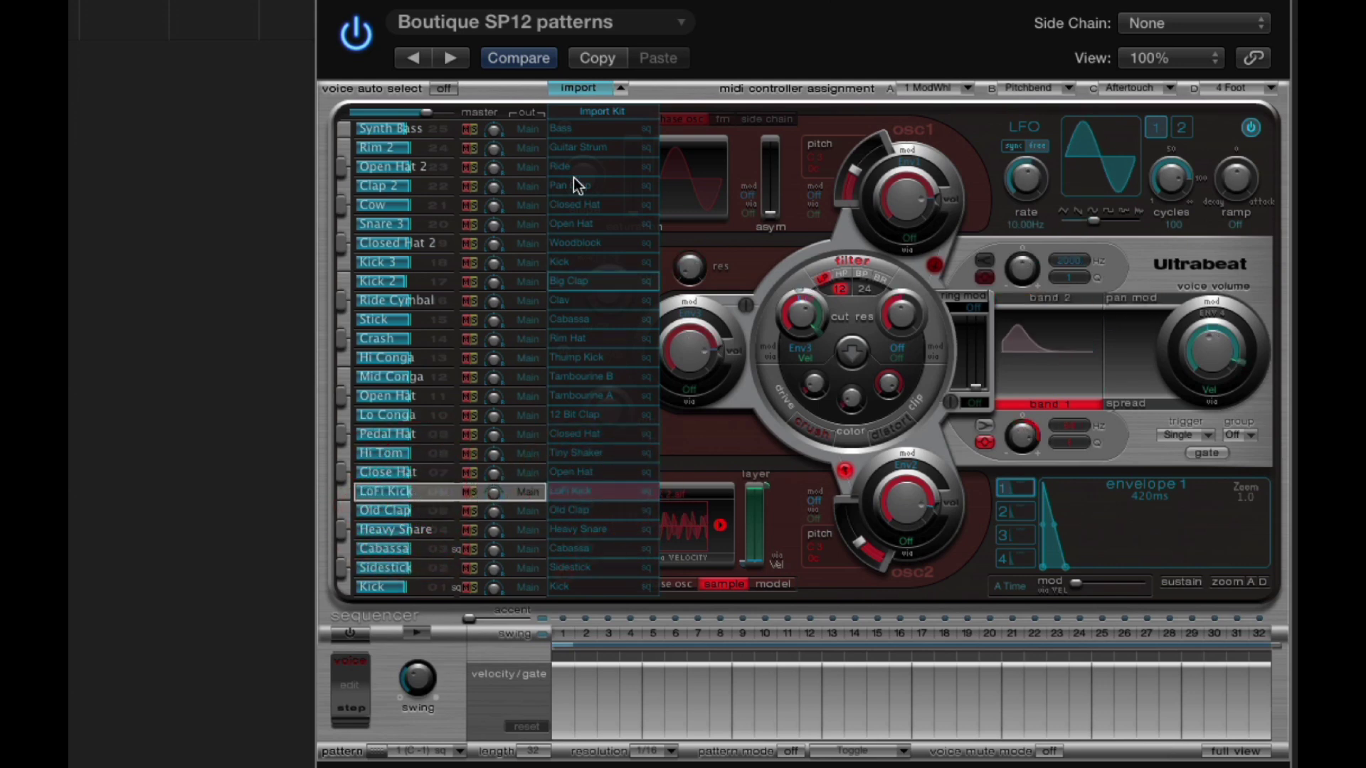
Close the import kit list, select the Kick voice to show its sequence, and shift the Ultrabeat window slightly.
left_click(622, 88)
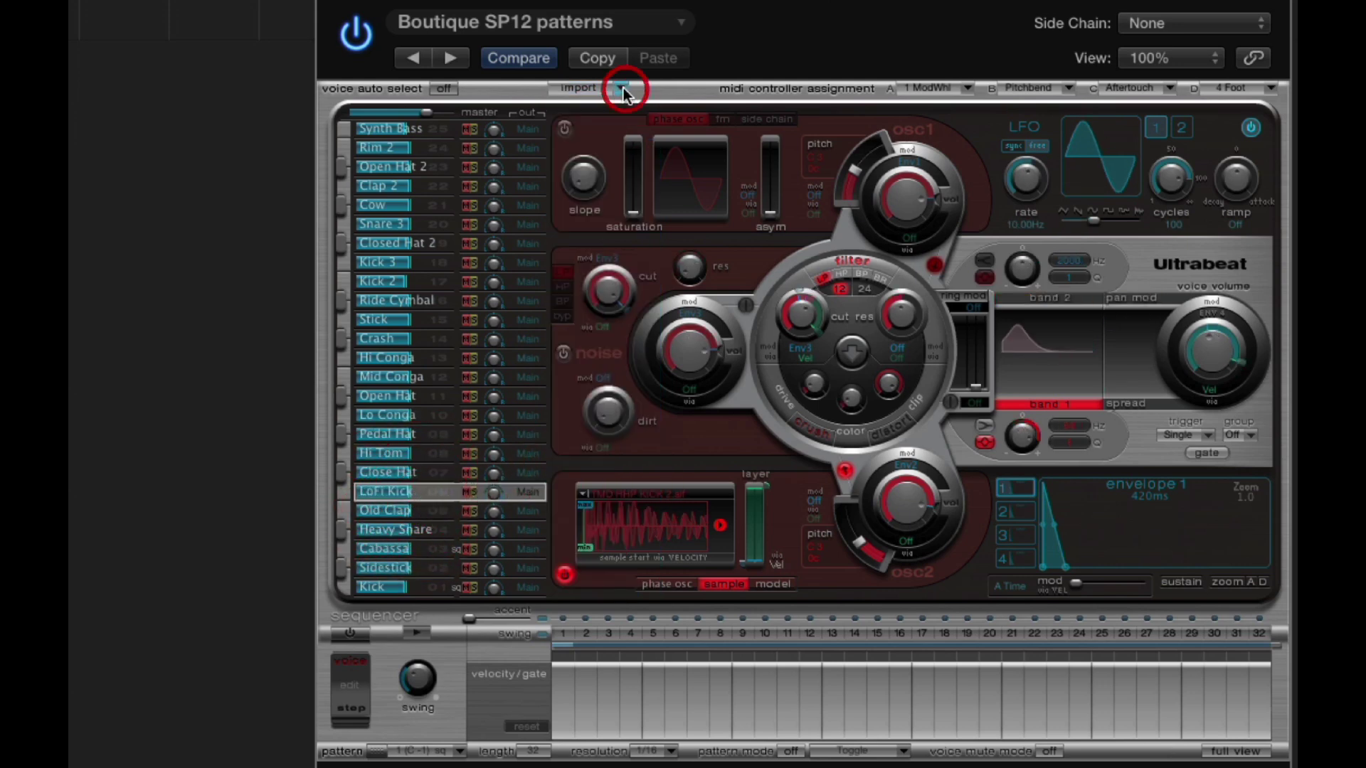
left_click(423, 583)
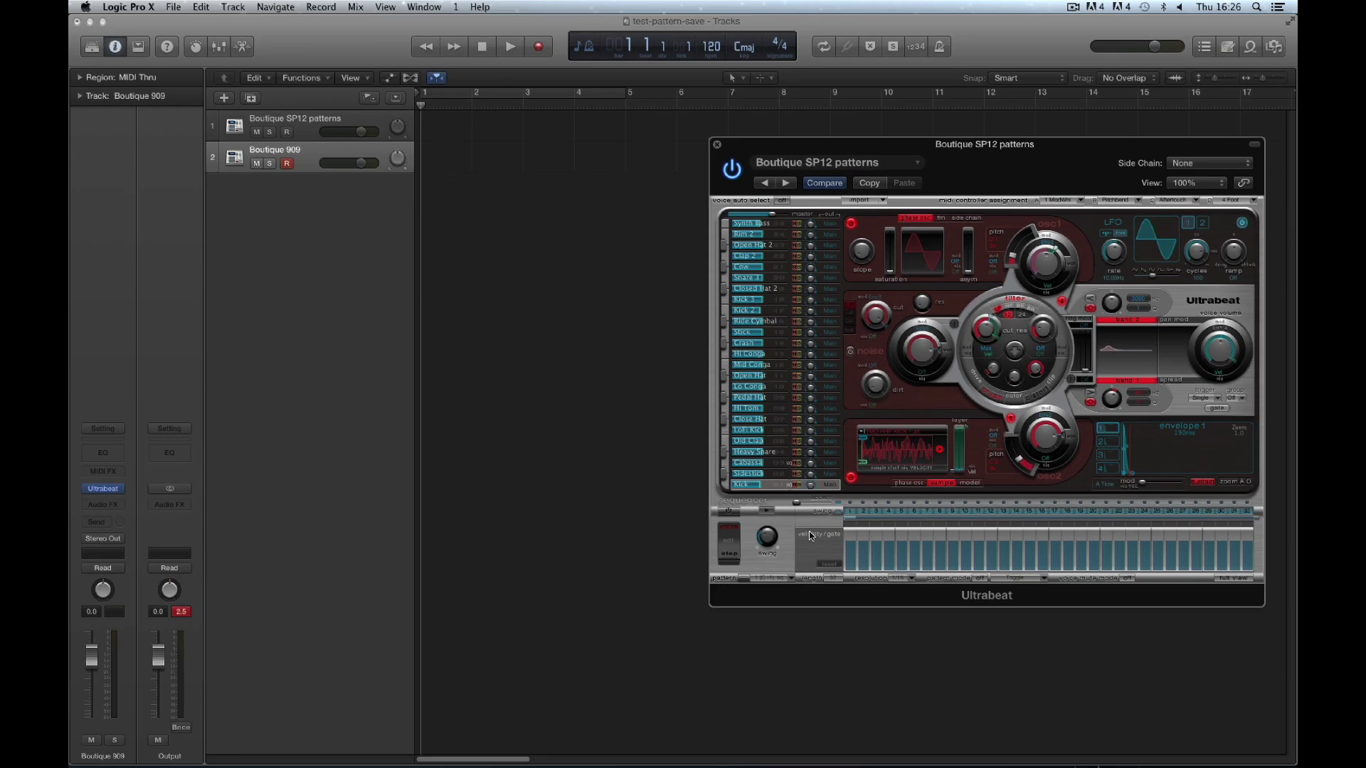
left_click_drag(804, 153, 803, 159)
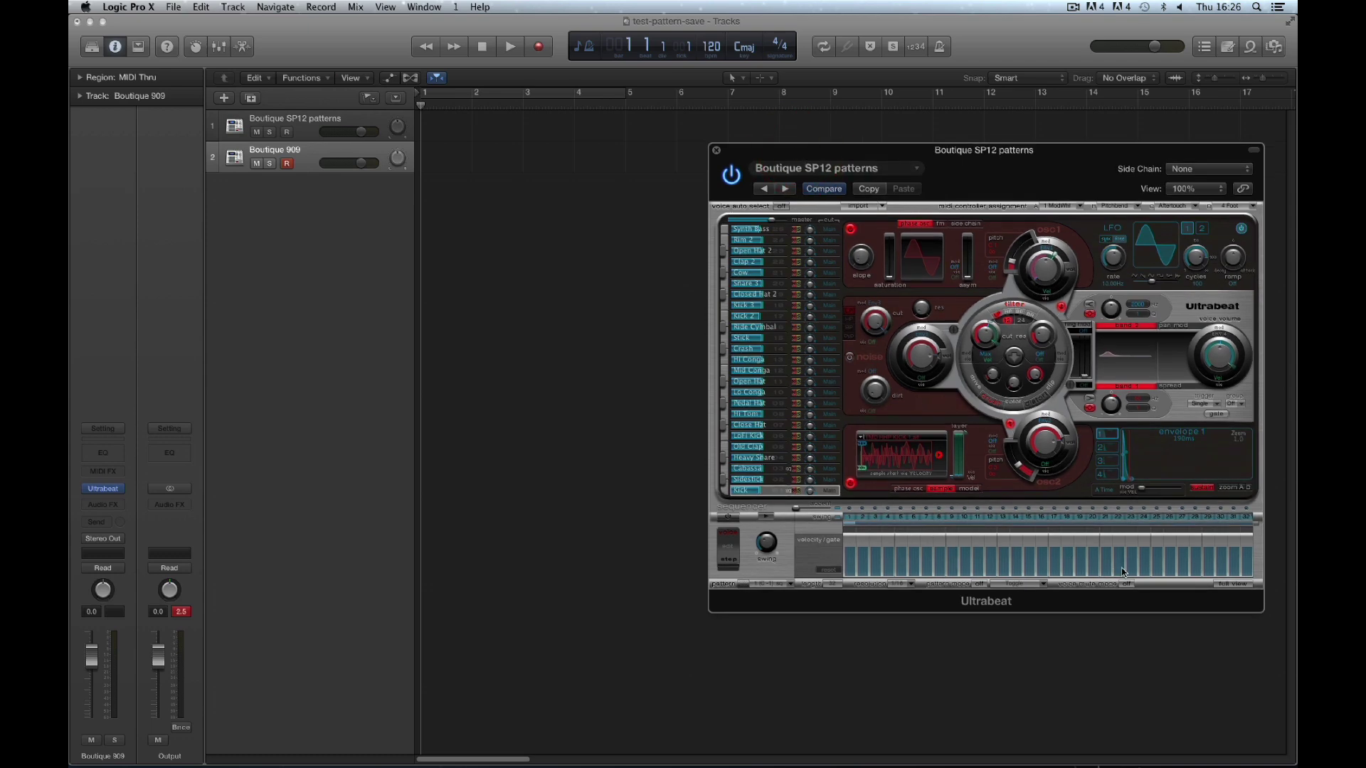
Place the Boutique SP12 sequencer pattern as a two-bar region at bar 1 of the Boutique 909 track and switch the sequencer off.
left_click(745, 586)
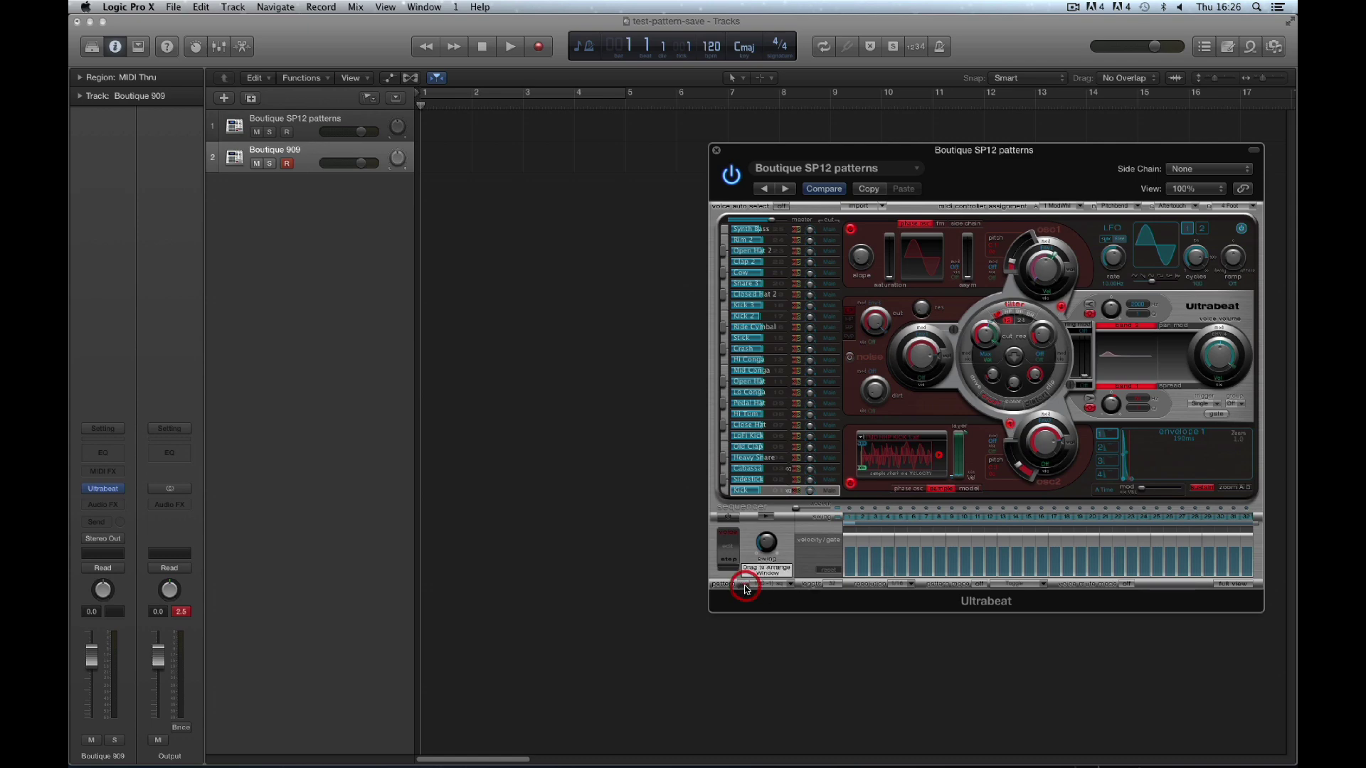
left_click(733, 519)
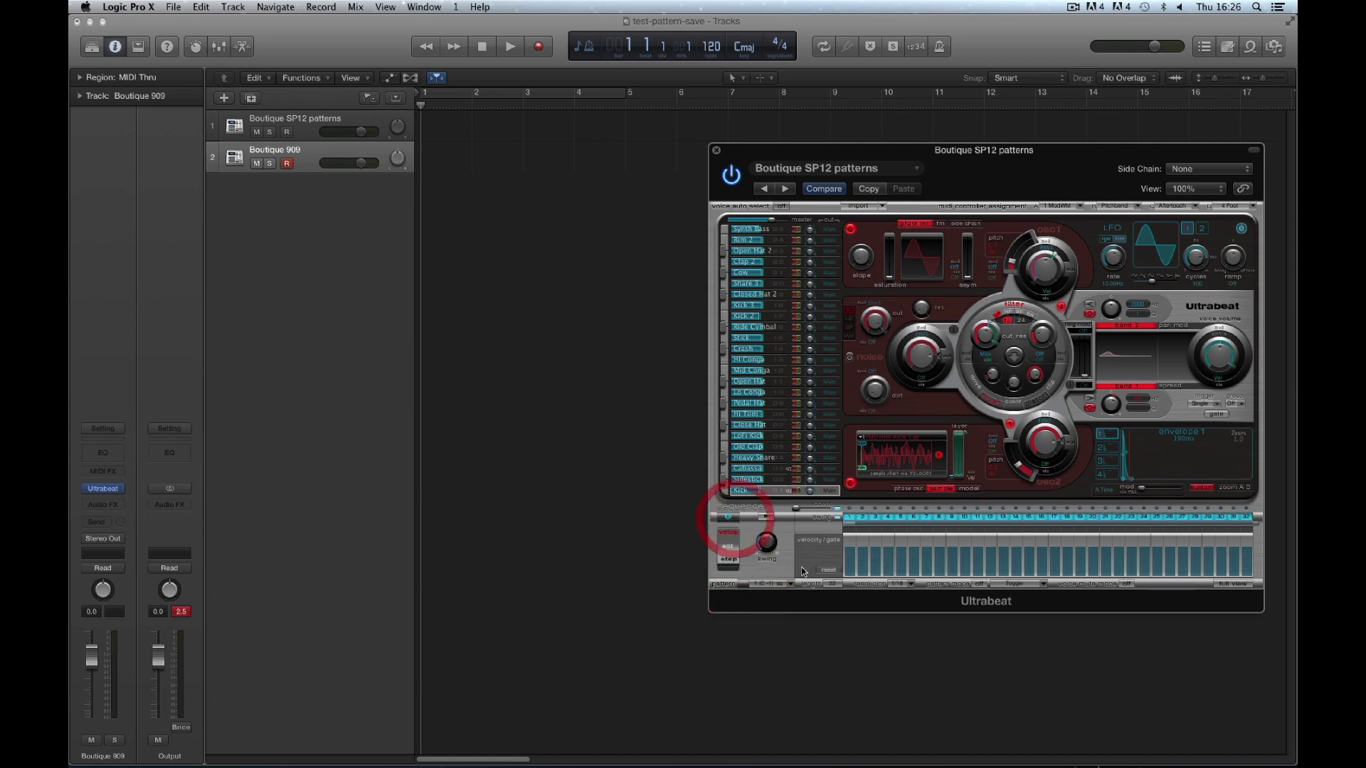
left_click(790, 585)
left_click(792, 589)
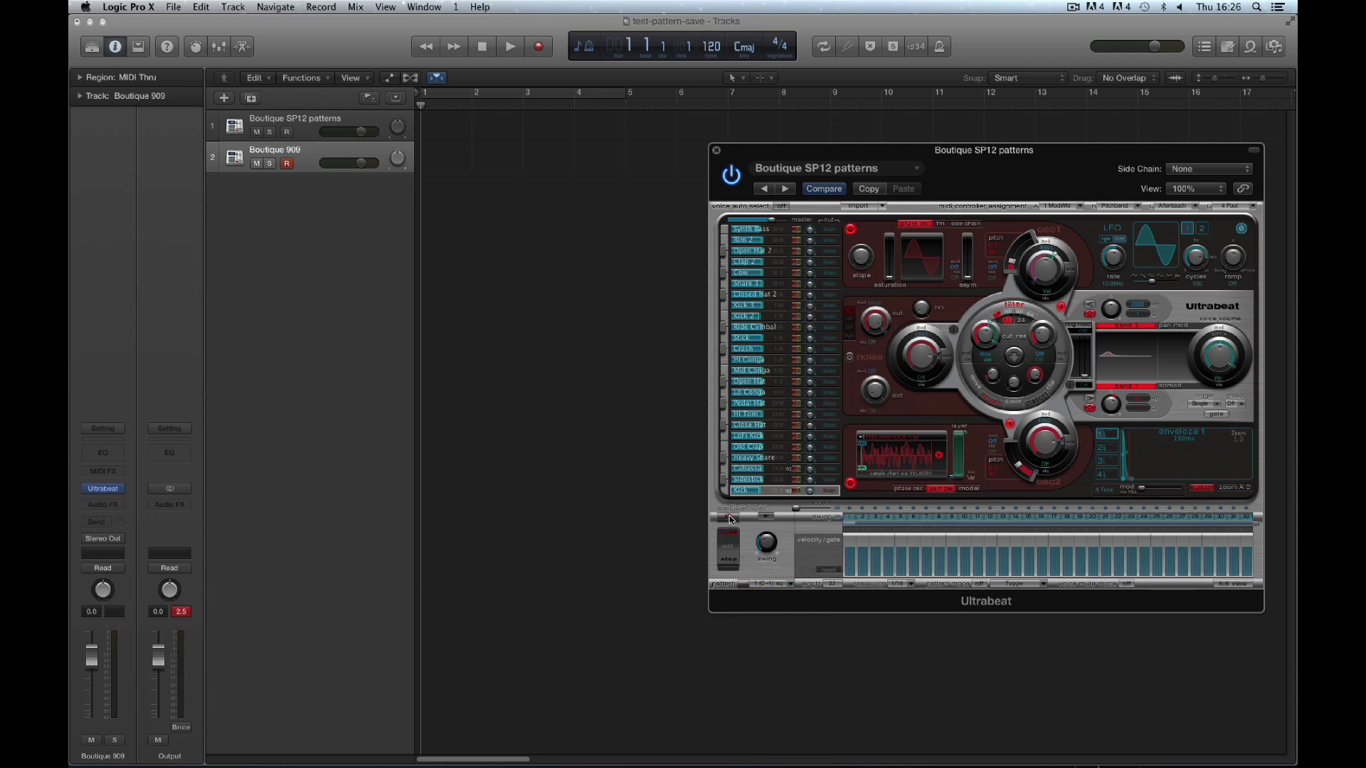
left_click_drag(745, 587, 624, 455)
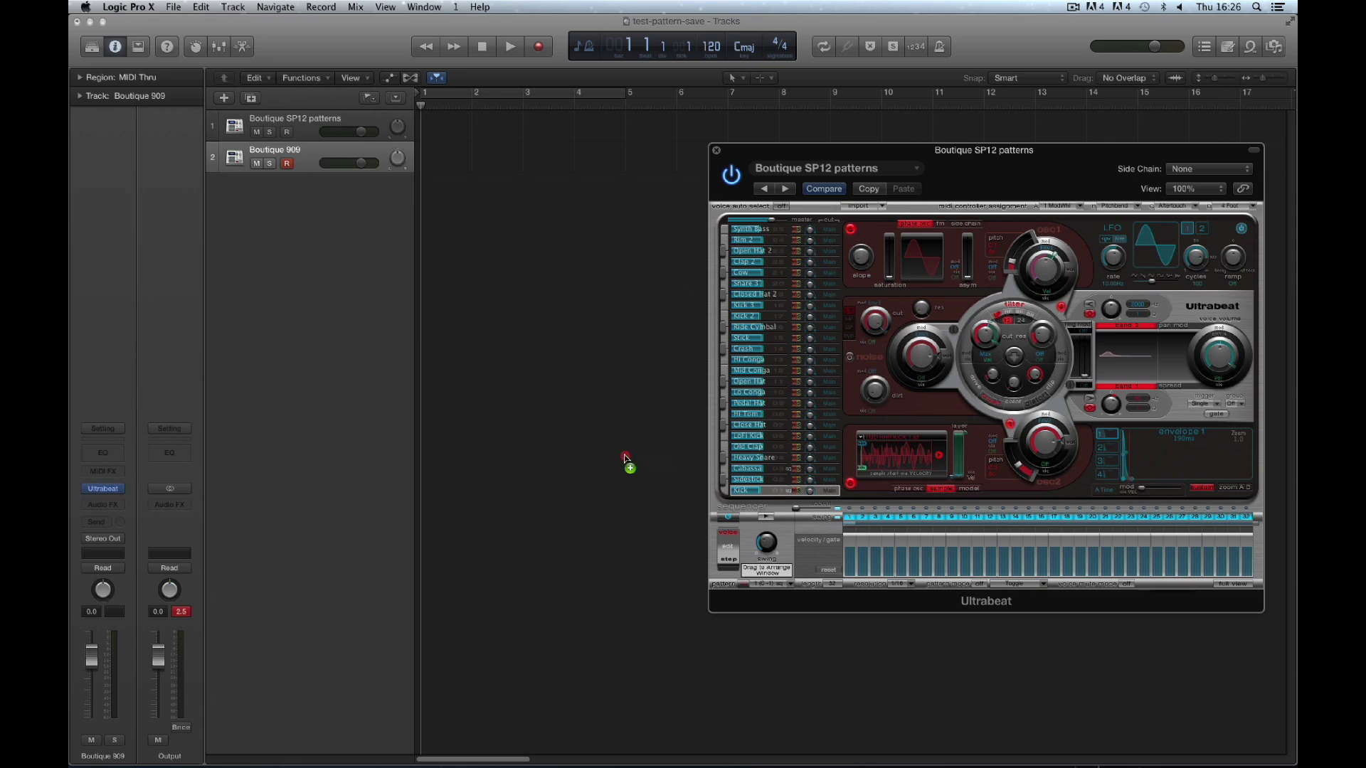
left_click_drag(631, 382, 442, 166)
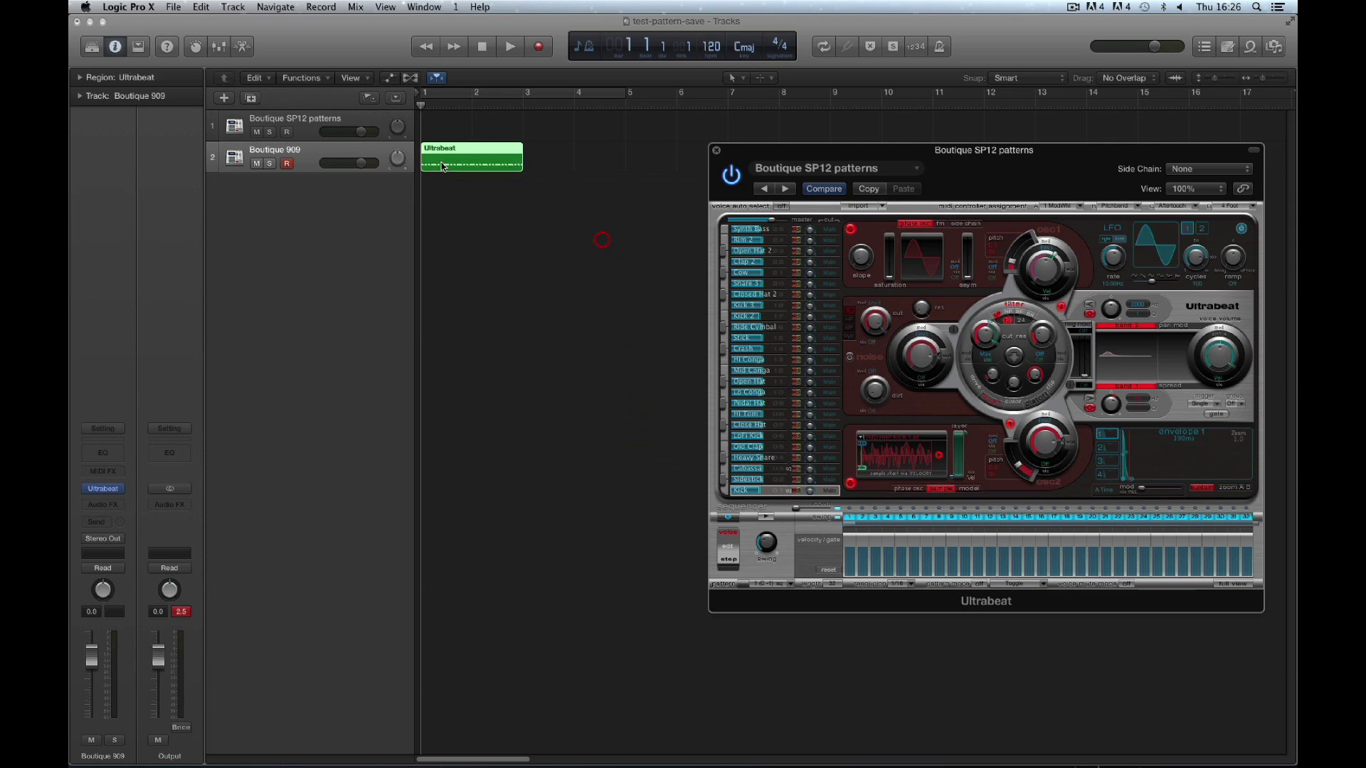
left_click(733, 157)
left_click(727, 518)
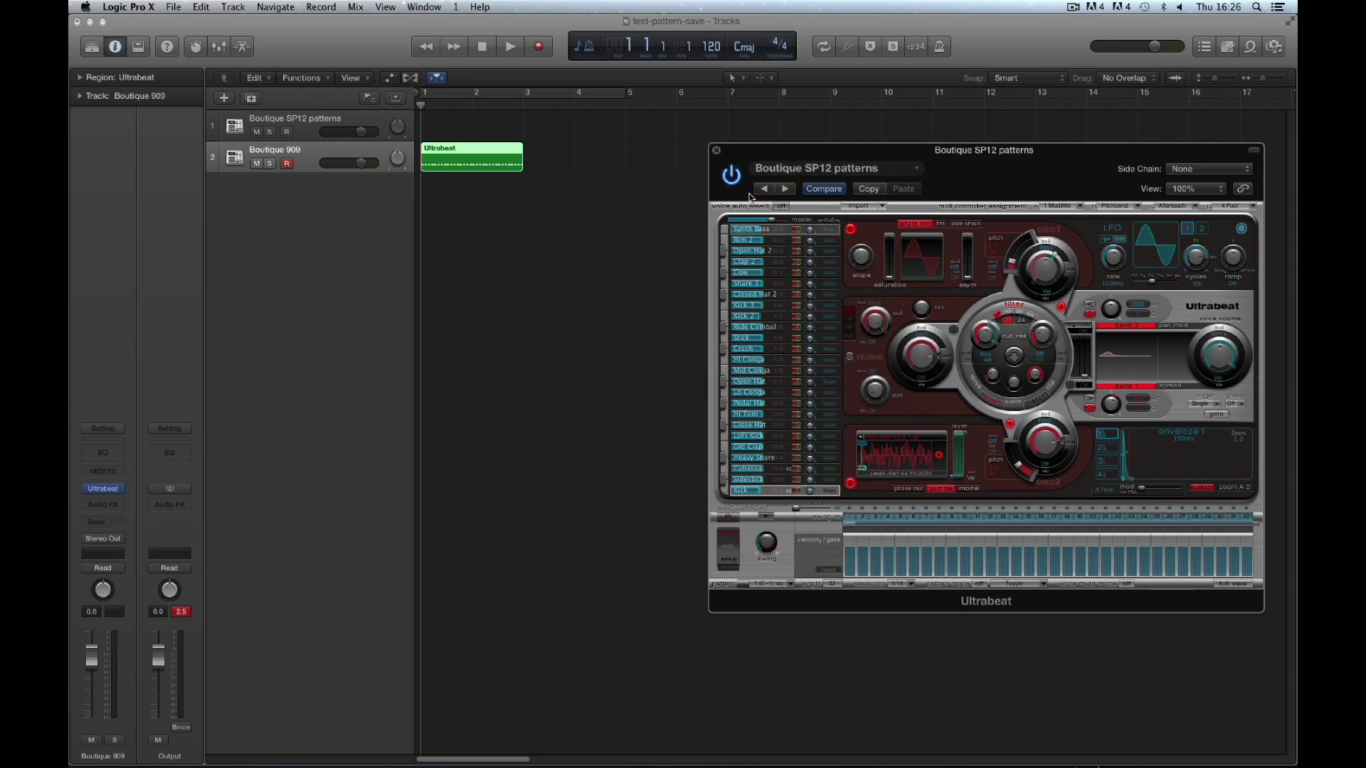
Close the Boutique SP12 patterns window, open the Boutique 909 track's Ultrabeat clear of the new region, and select that region.
left_click(718, 152)
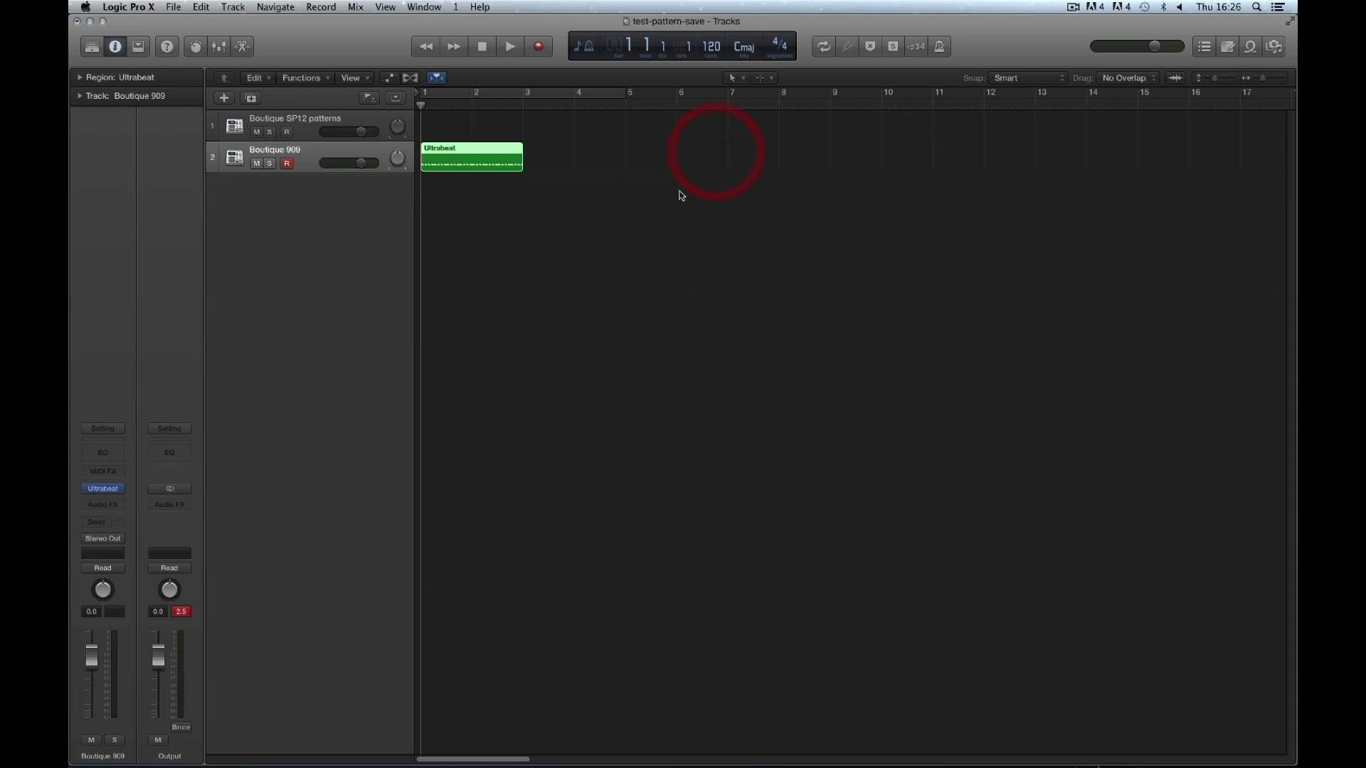
left_click(459, 153)
left_click(326, 152)
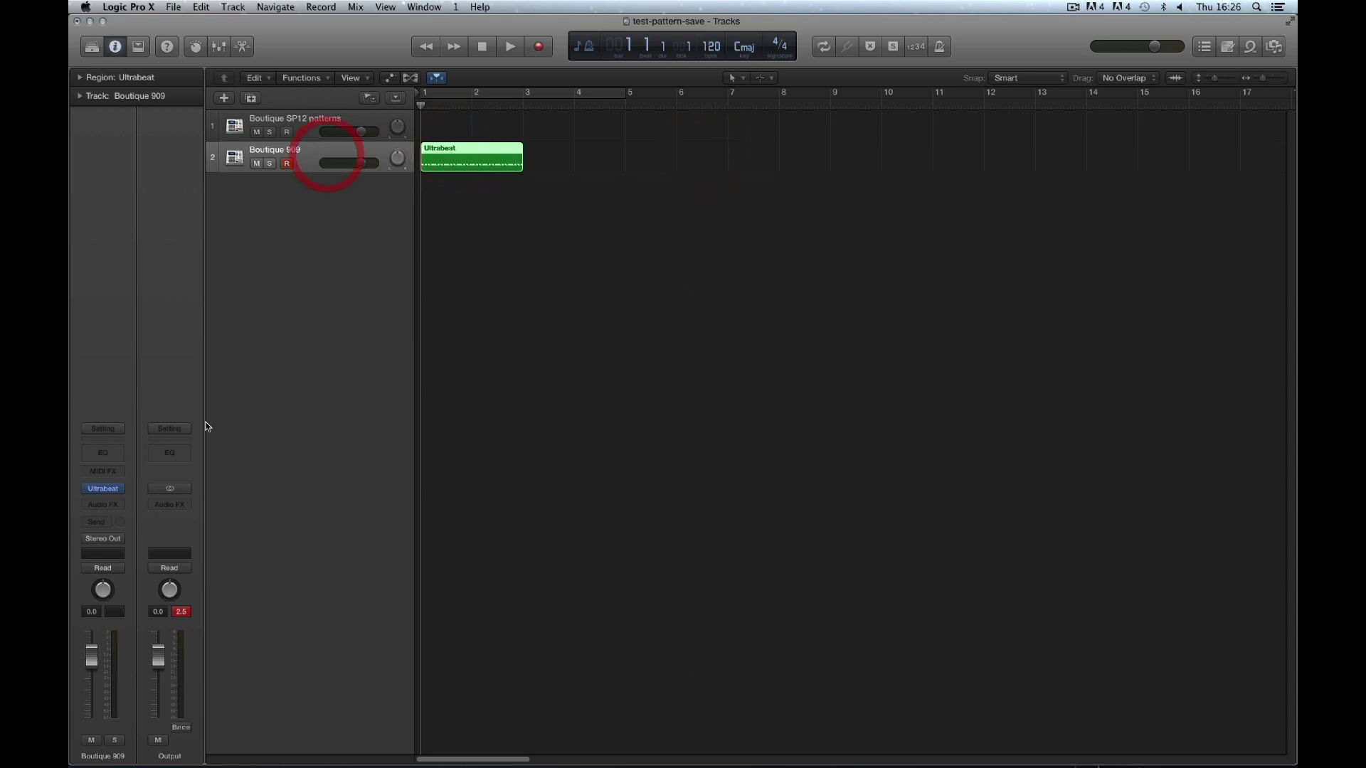
left_click(105, 491)
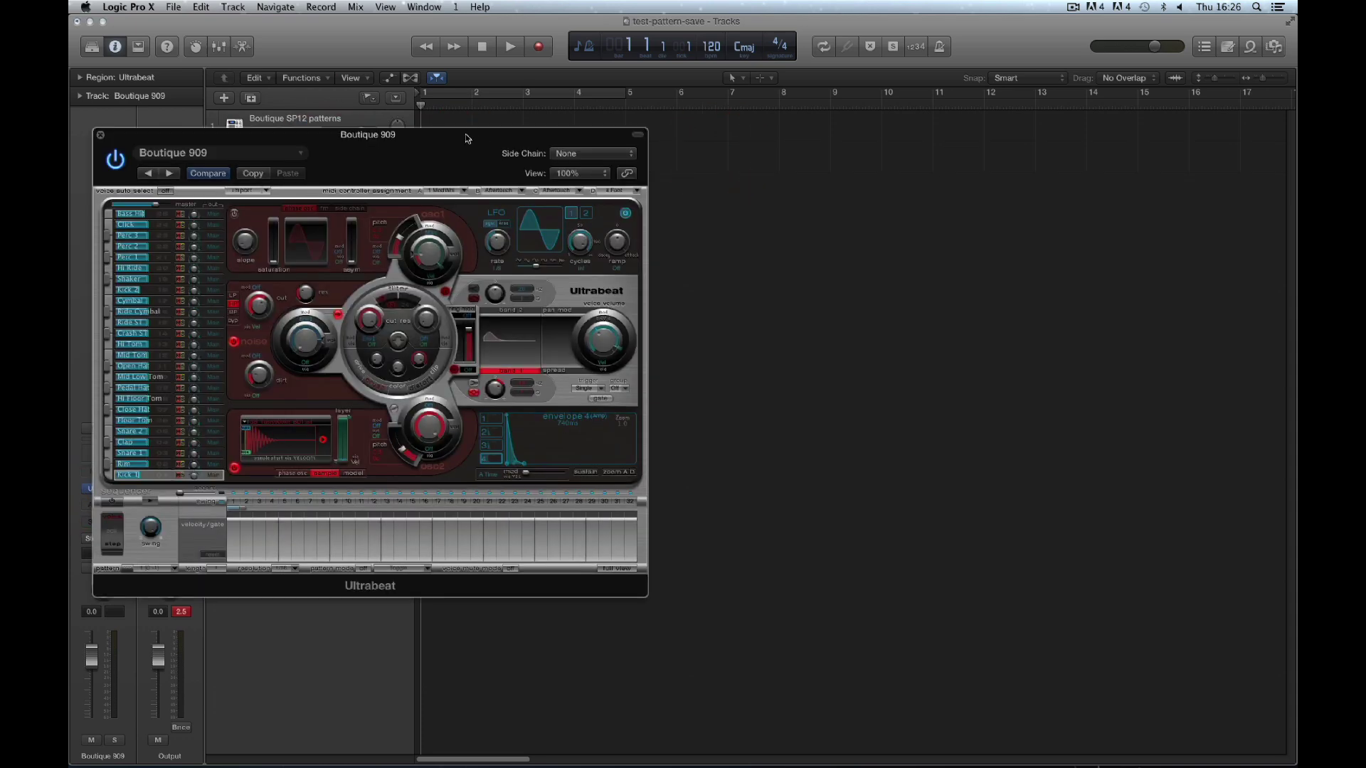
left_click_drag(467, 138, 980, 183)
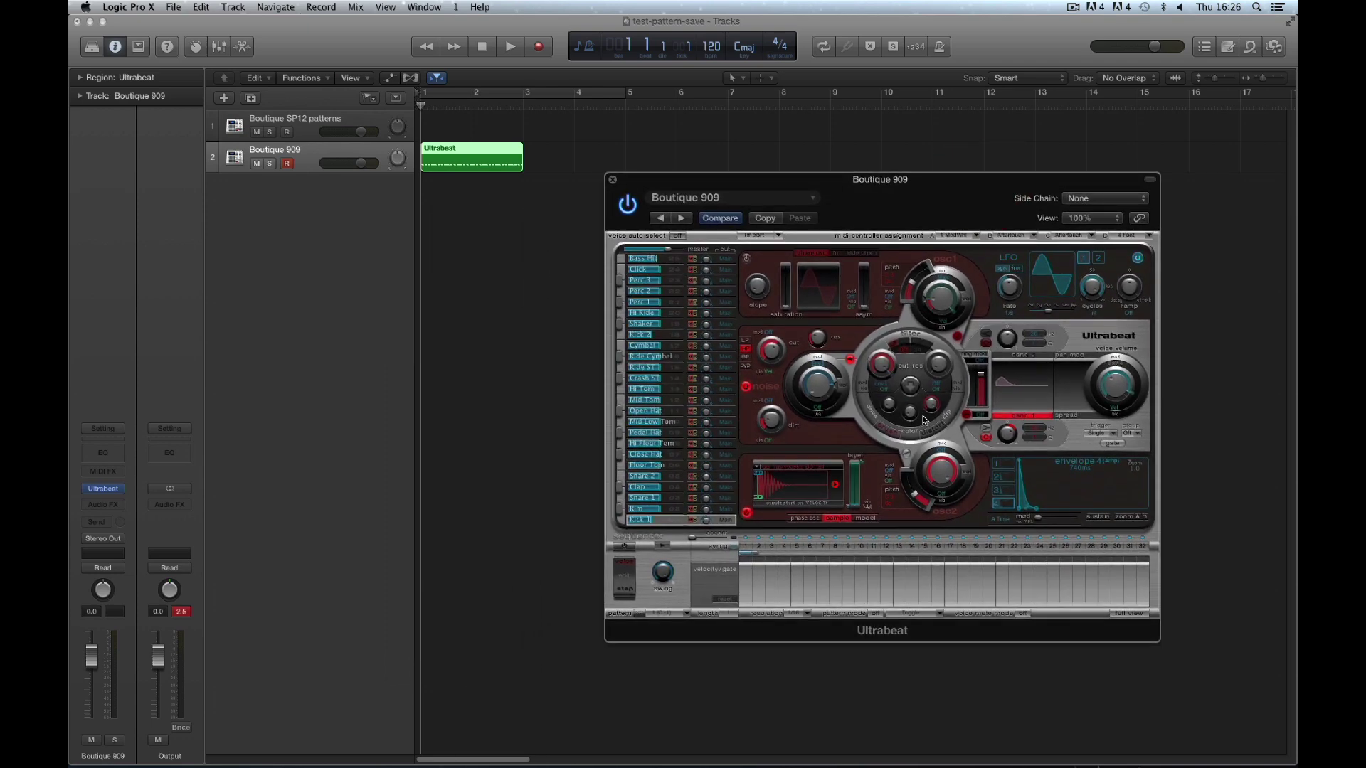
left_click(467, 154)
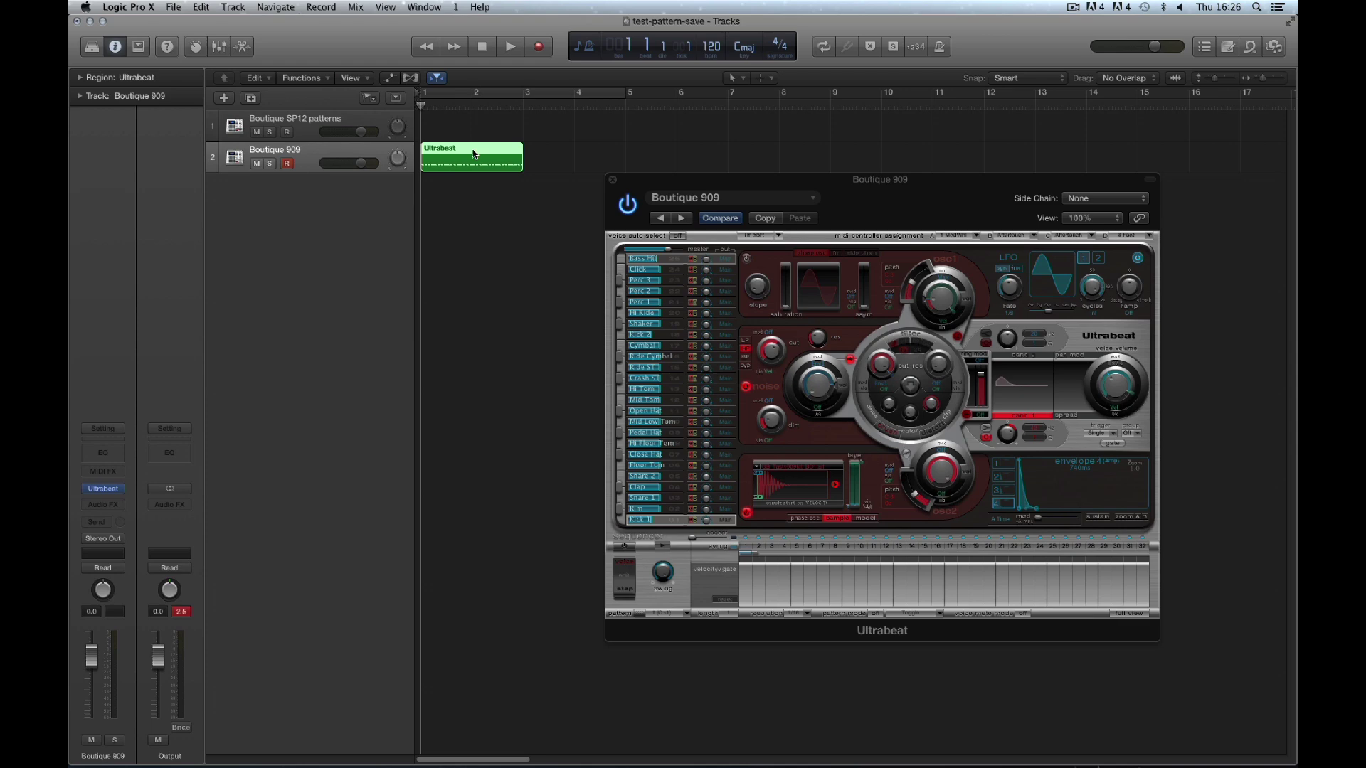
Play back the pattern region on the Boutique 909 track briefly, stop, and bring its Ultrabeat window forward.
left_click(509, 50)
left_click(483, 48)
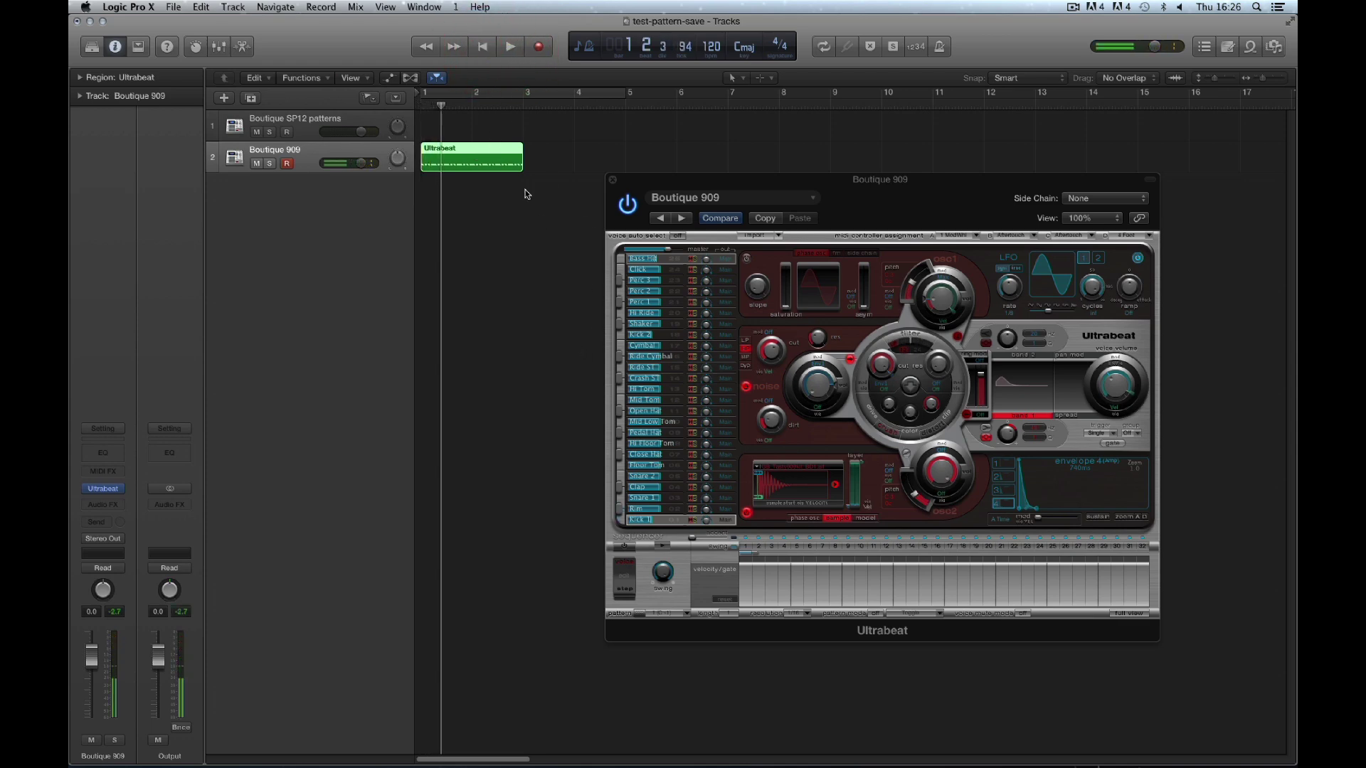
left_click(463, 153)
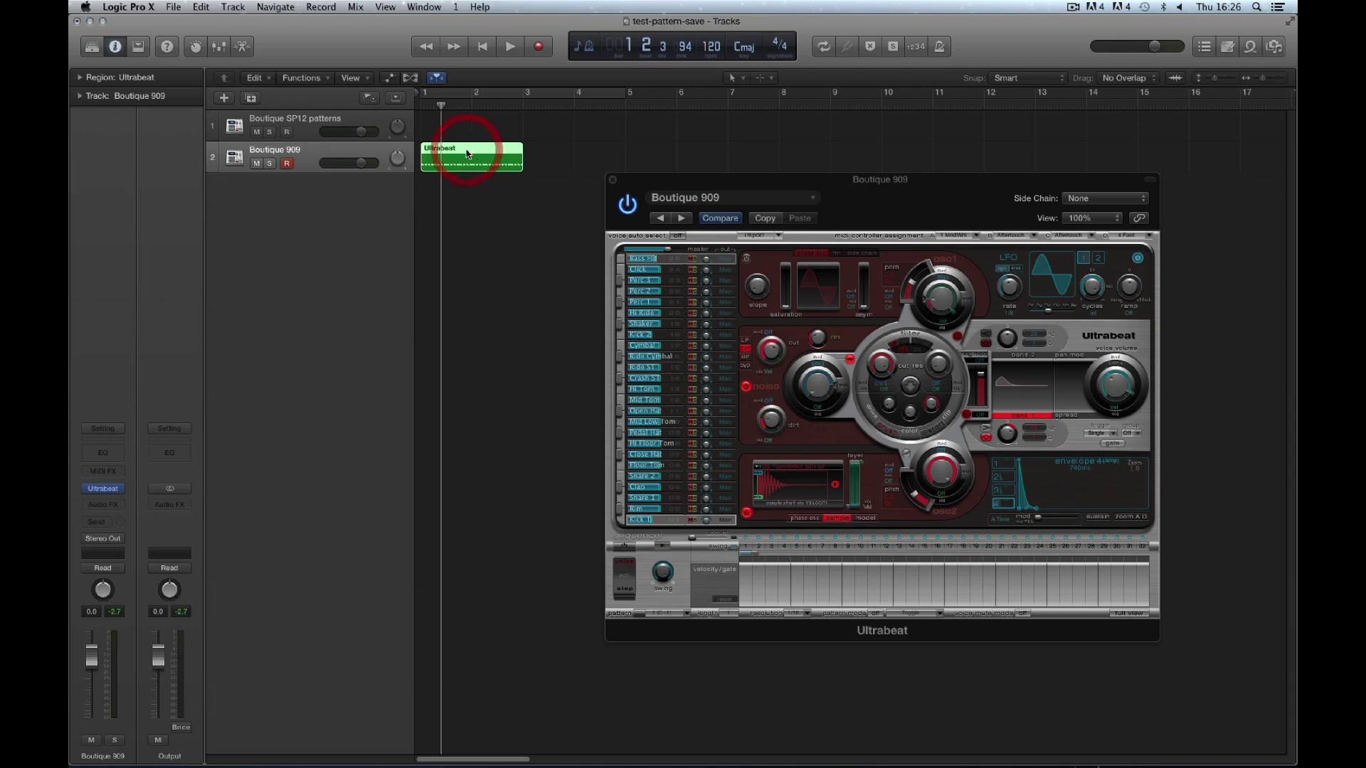
left_click(693, 602)
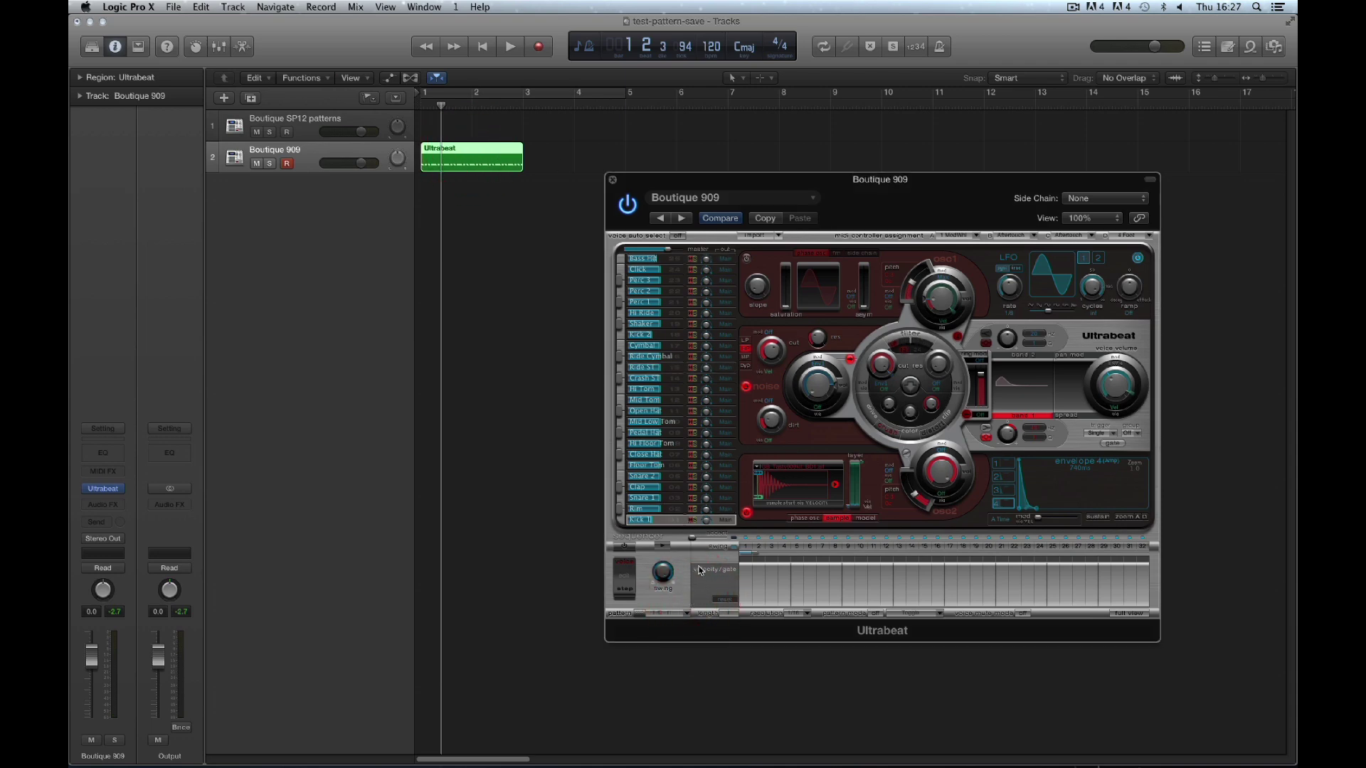
Delete the Ultrabeat region and the Boutique 909 track, and return the playhead to bar 1.
left_click(477, 158)
key("Delete")
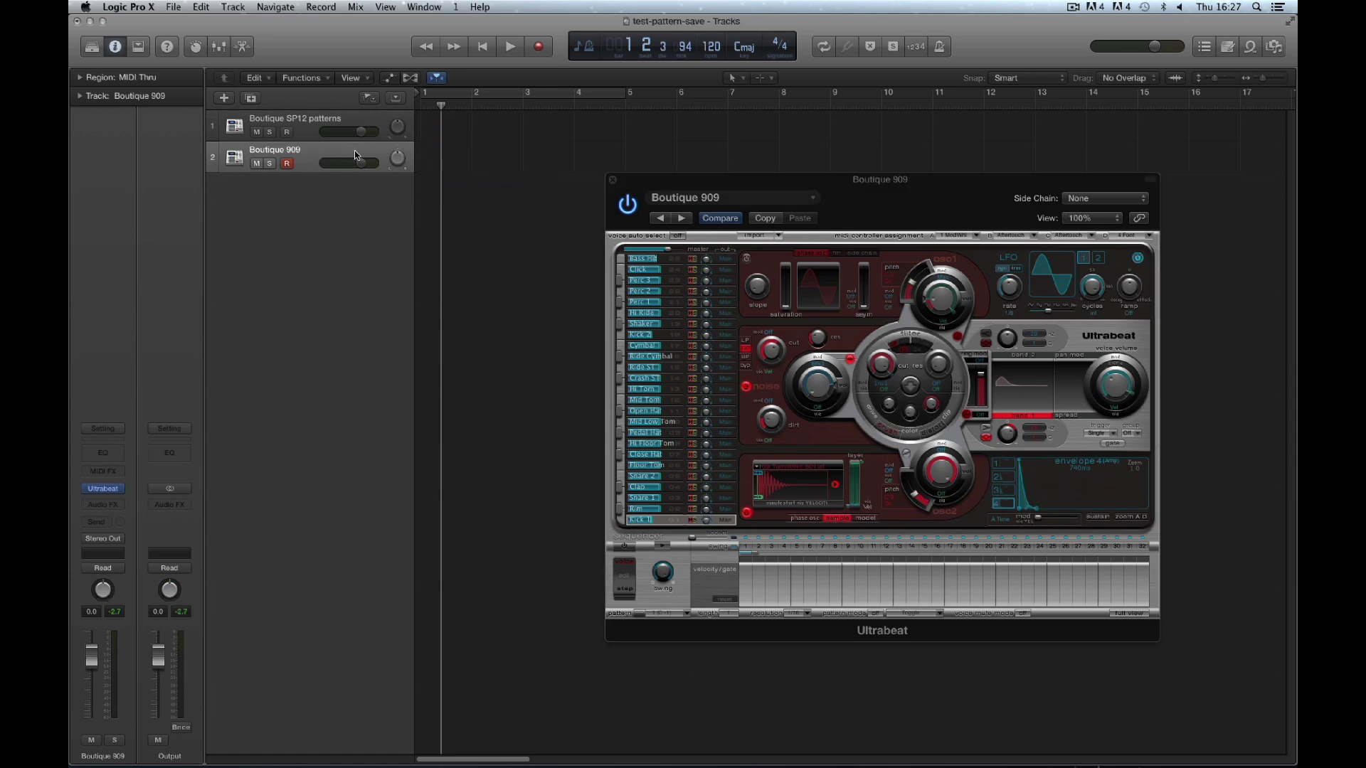
left_click(354, 151)
key("Delete")
left_click(482, 47)
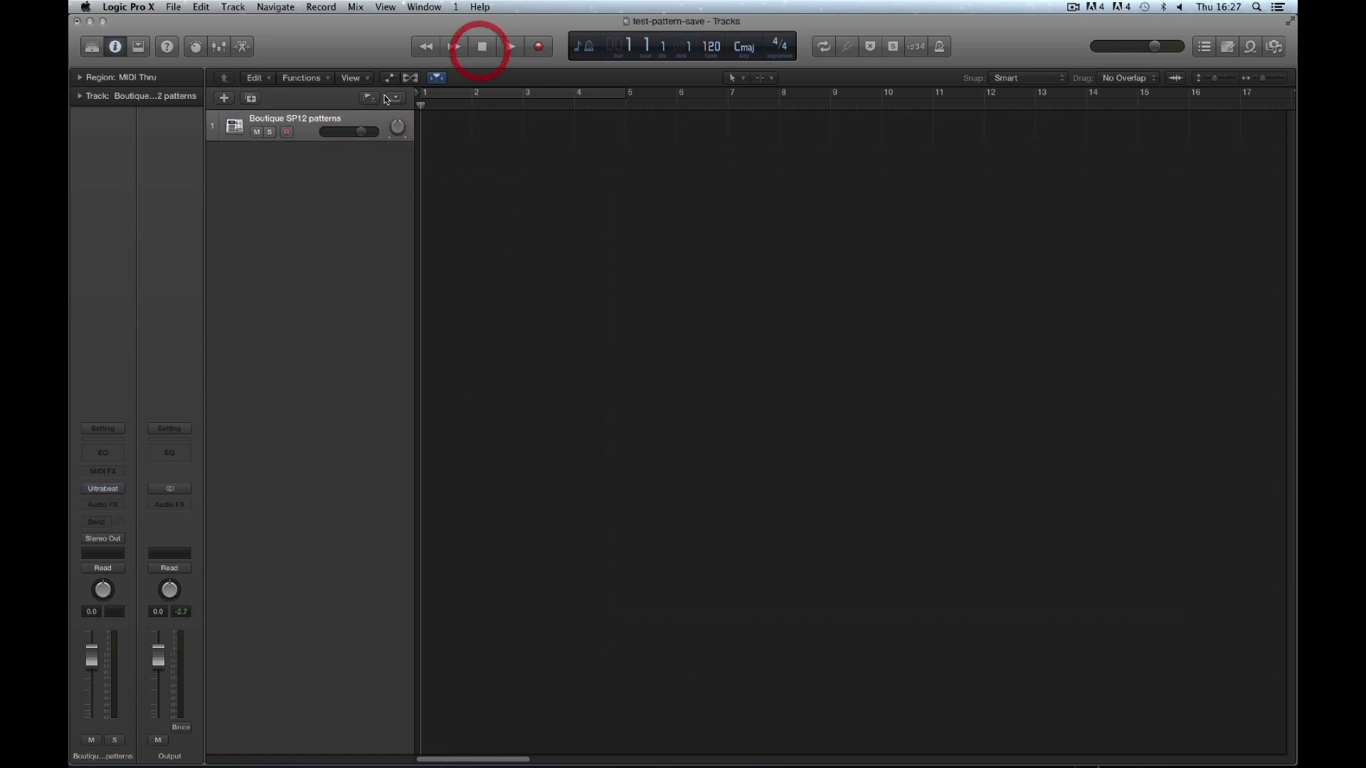
Open Ultrabeat on the Boutique SP12 patterns track, enlarge its view to 125%, and reposition the window.
left_click(107, 489)
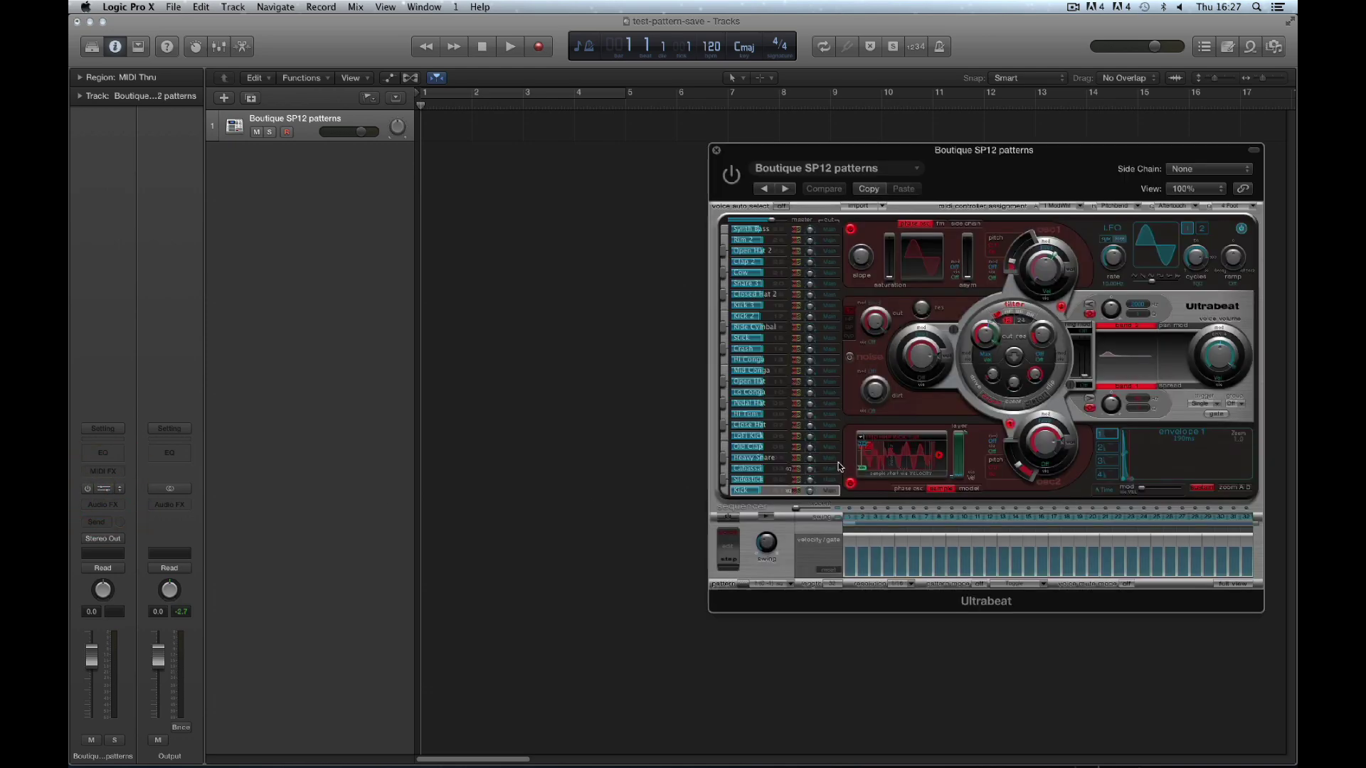
left_click_drag(689, 147, 642, 138)
left_click(1038, 176)
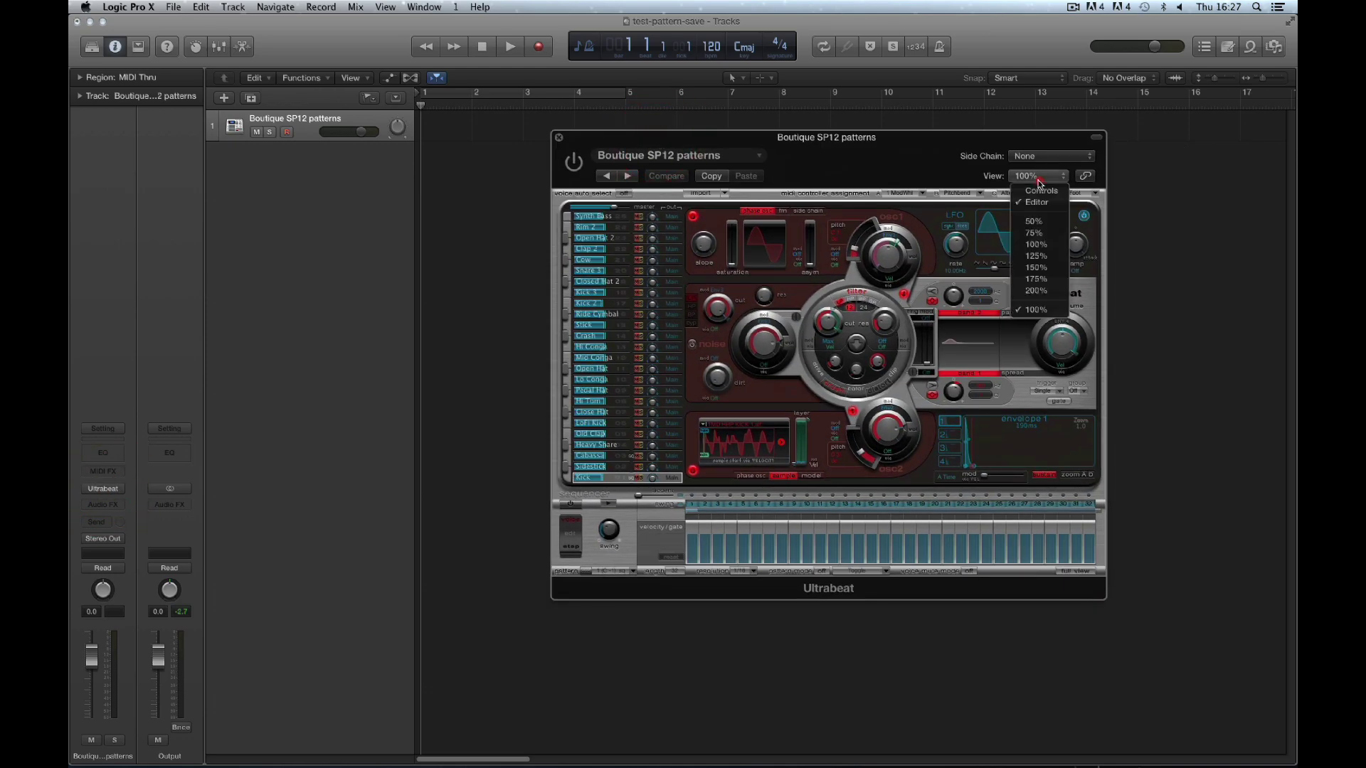
left_click(1038, 256)
left_click_drag(958, 138, 889, 138)
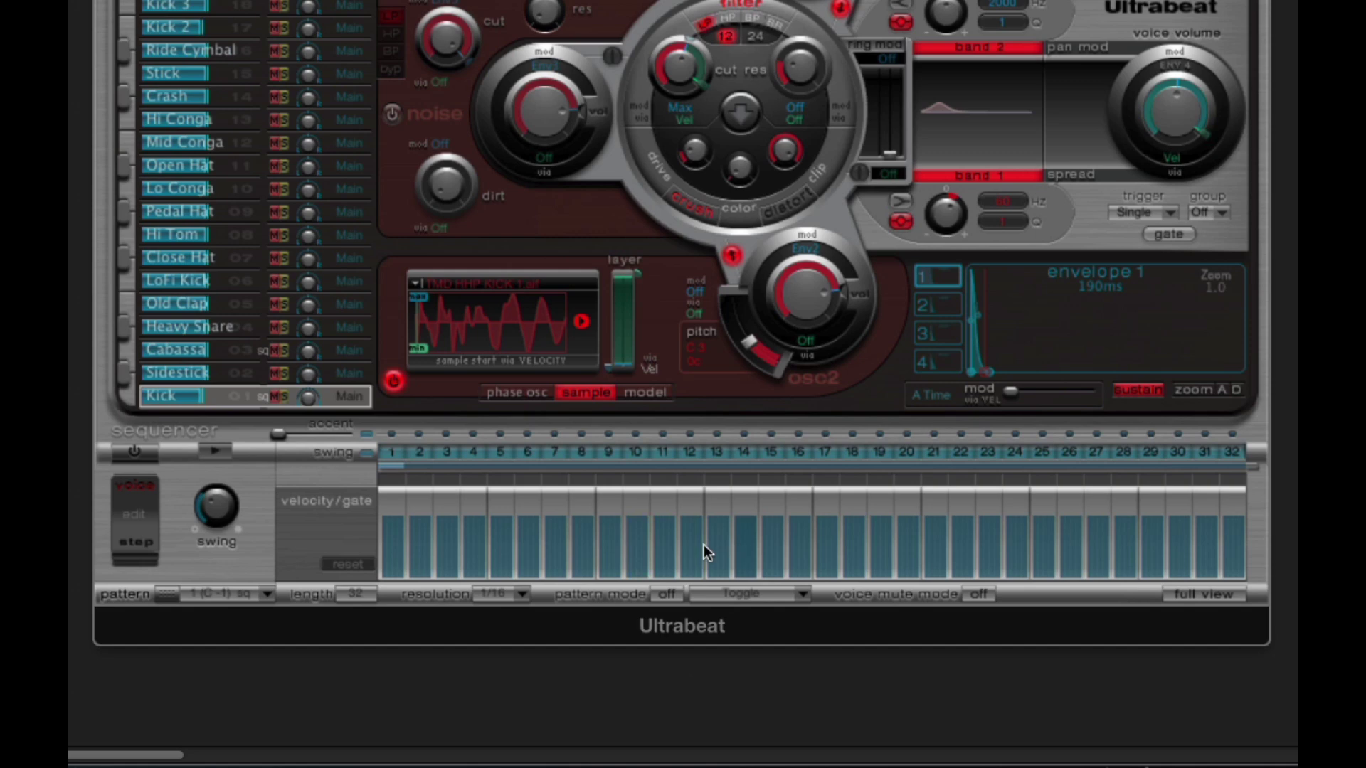
Lower the velocity of Kick step 13 slightly and bring up the velocity/gate commands.
mouse_move(723, 515)
left_mouse_down()
mouse_move(722, 537)
mouse_move(723, 524)
left_mouse_up()
right_click(708, 502)
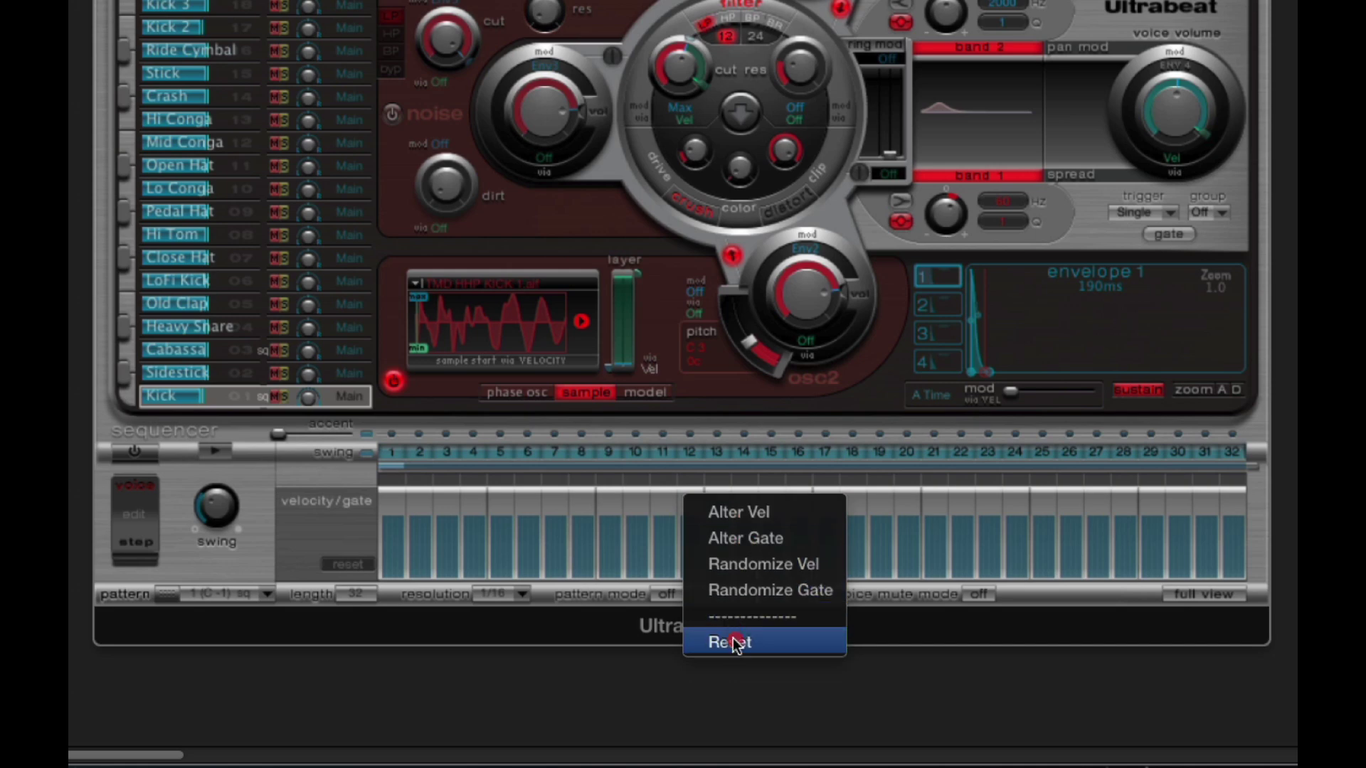
left_click(777, 638)
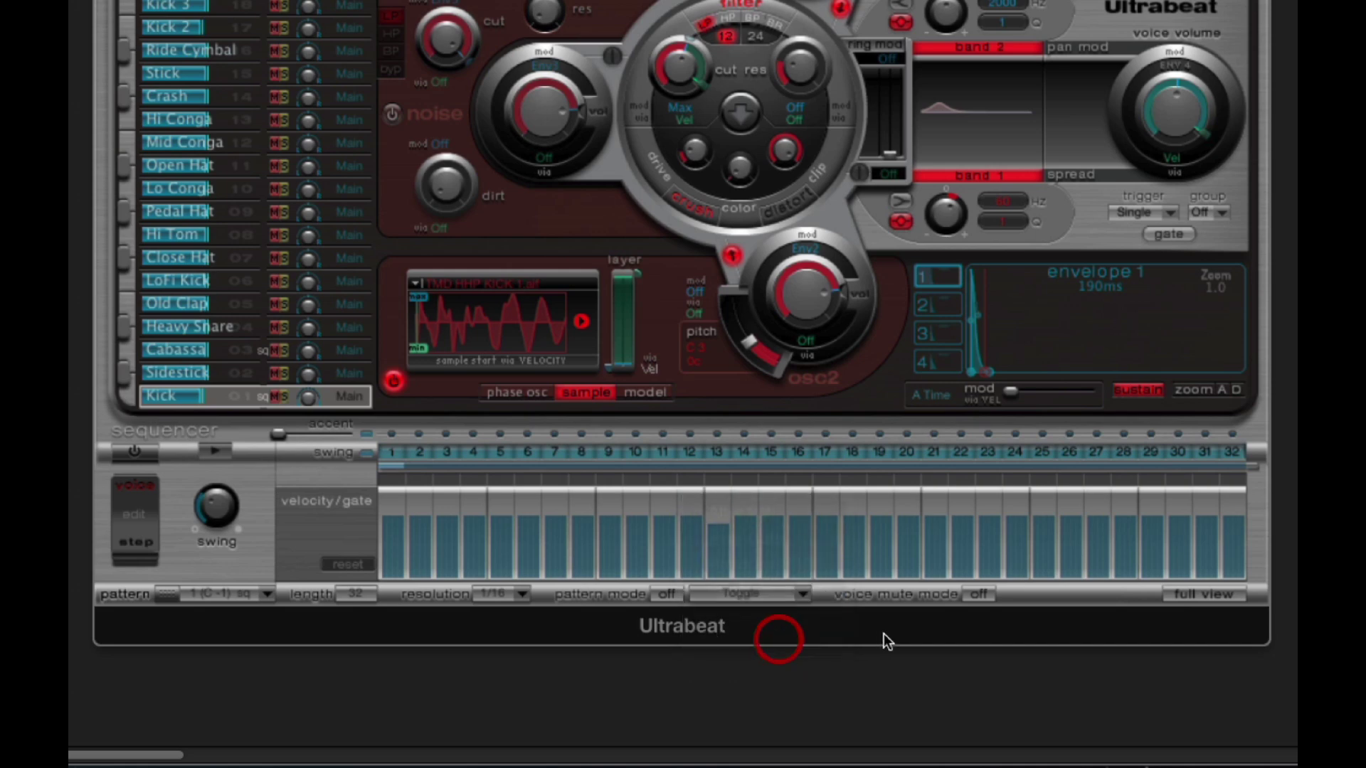
Vary the velocities and gate lengths of individual Kick steps throughout the 32-step pattern.
left_click_drag(534, 543, 392, 557)
left_click(579, 567)
left_click_drag(617, 562, 694, 548)
left_click(789, 566)
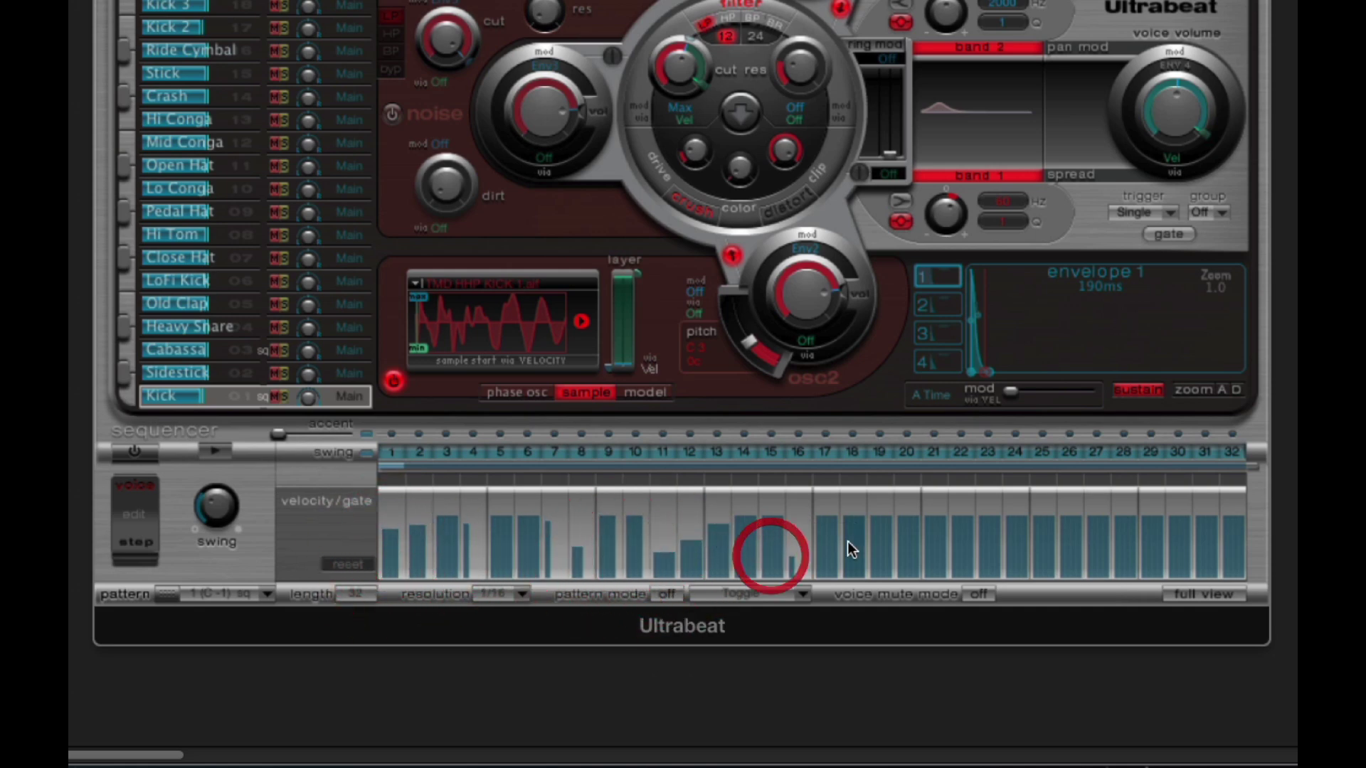
left_click(871, 562)
left_click(961, 551)
left_click(1016, 552)
left_click(1120, 562)
left_click(1179, 541)
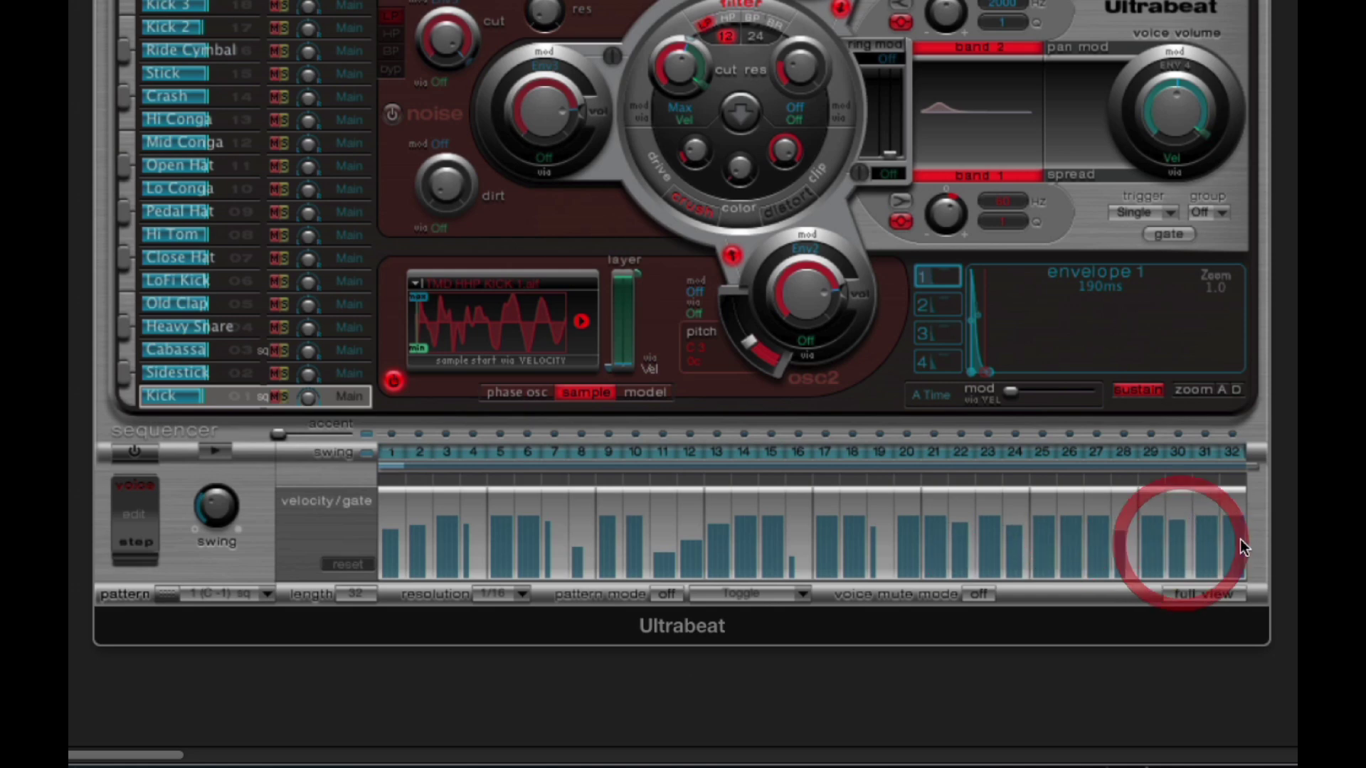
left_click(1223, 548)
left_click(928, 545)
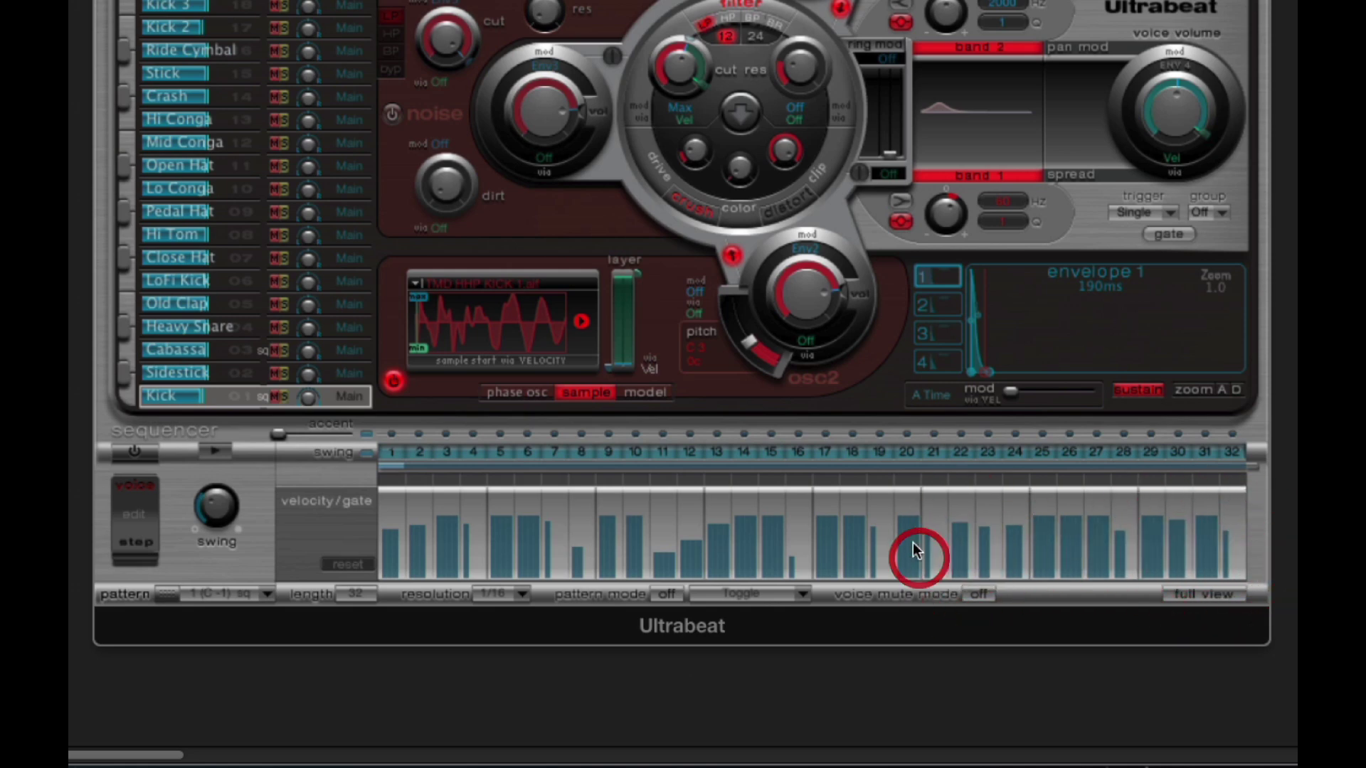
left_click(907, 540)
left_click(828, 535)
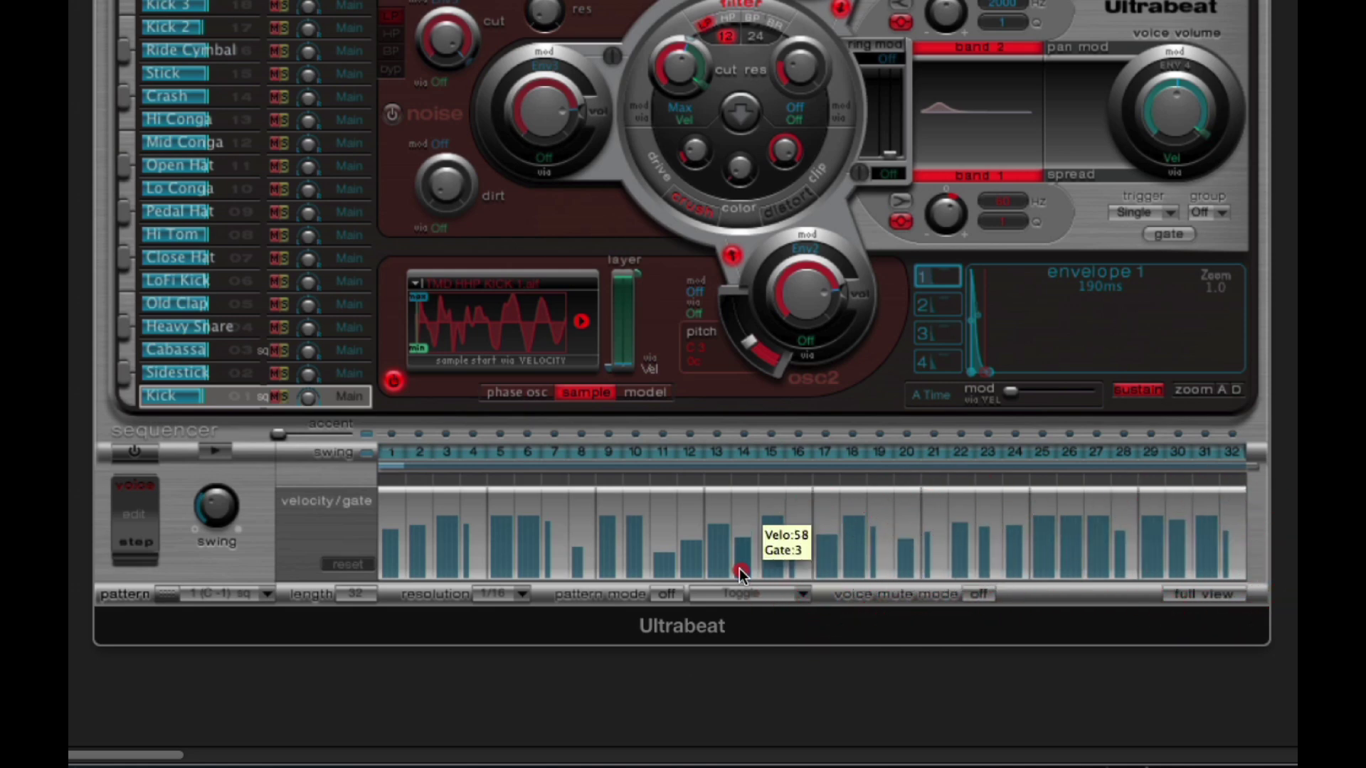
left_click(740, 569)
left_click(502, 544)
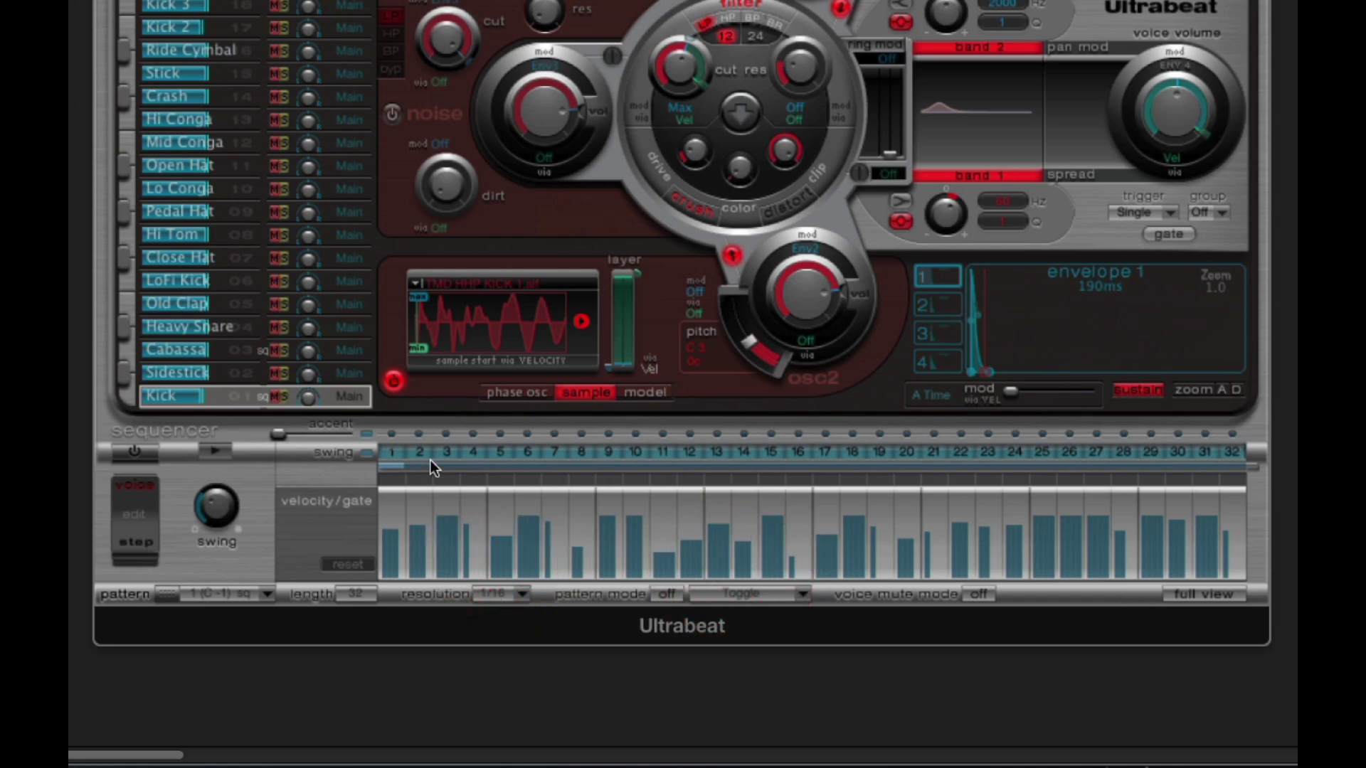
Switch off all 32 Kick steps in one sweep, and switch them all back on.
mouse_move(390, 463)
left_mouse_down()
mouse_move(1138, 474)
mouse_move(1227, 457)
left_mouse_up()
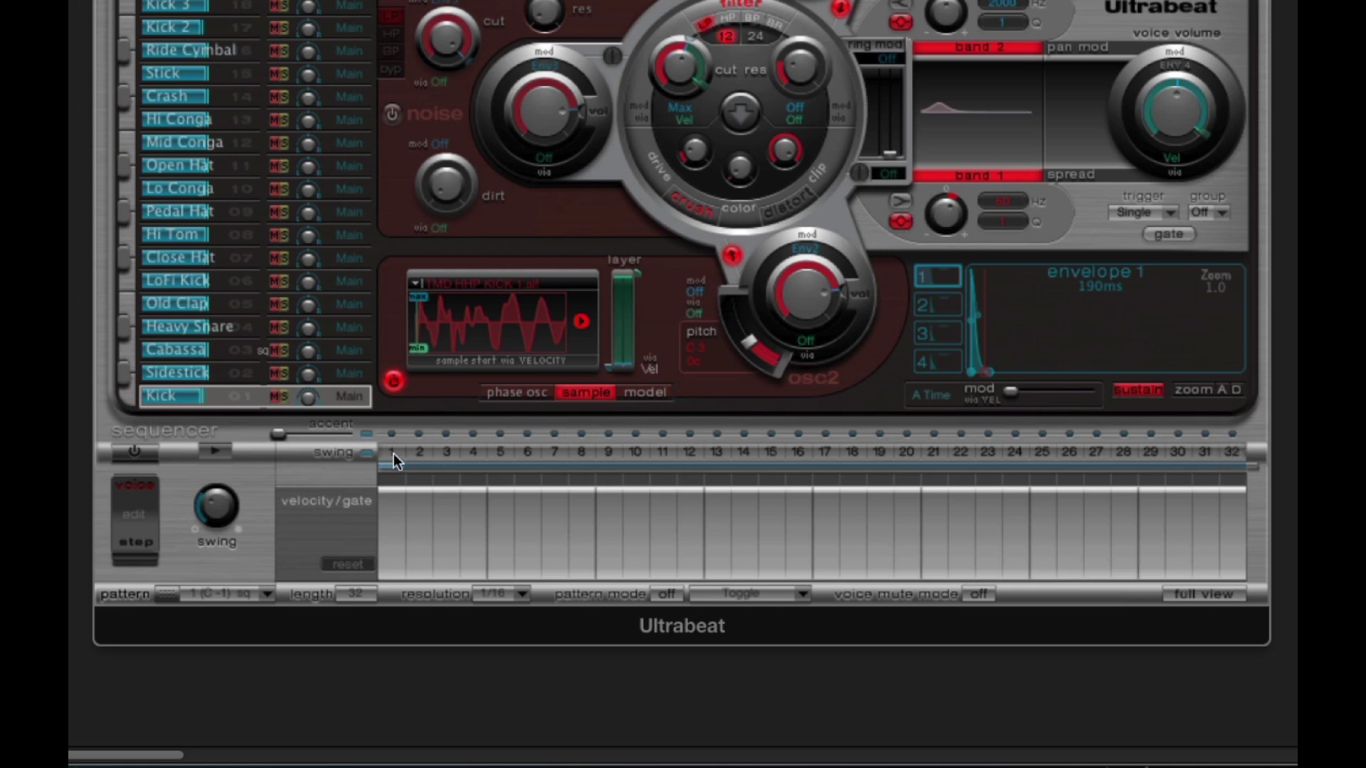
mouse_move(394, 459)
left_mouse_down()
mouse_move(745, 462)
mouse_move(1122, 448)
mouse_move(1232, 460)
mouse_move(390, 460)
mouse_move(1231, 461)
left_mouse_up()
left_click(419, 459)
left_click(447, 459)
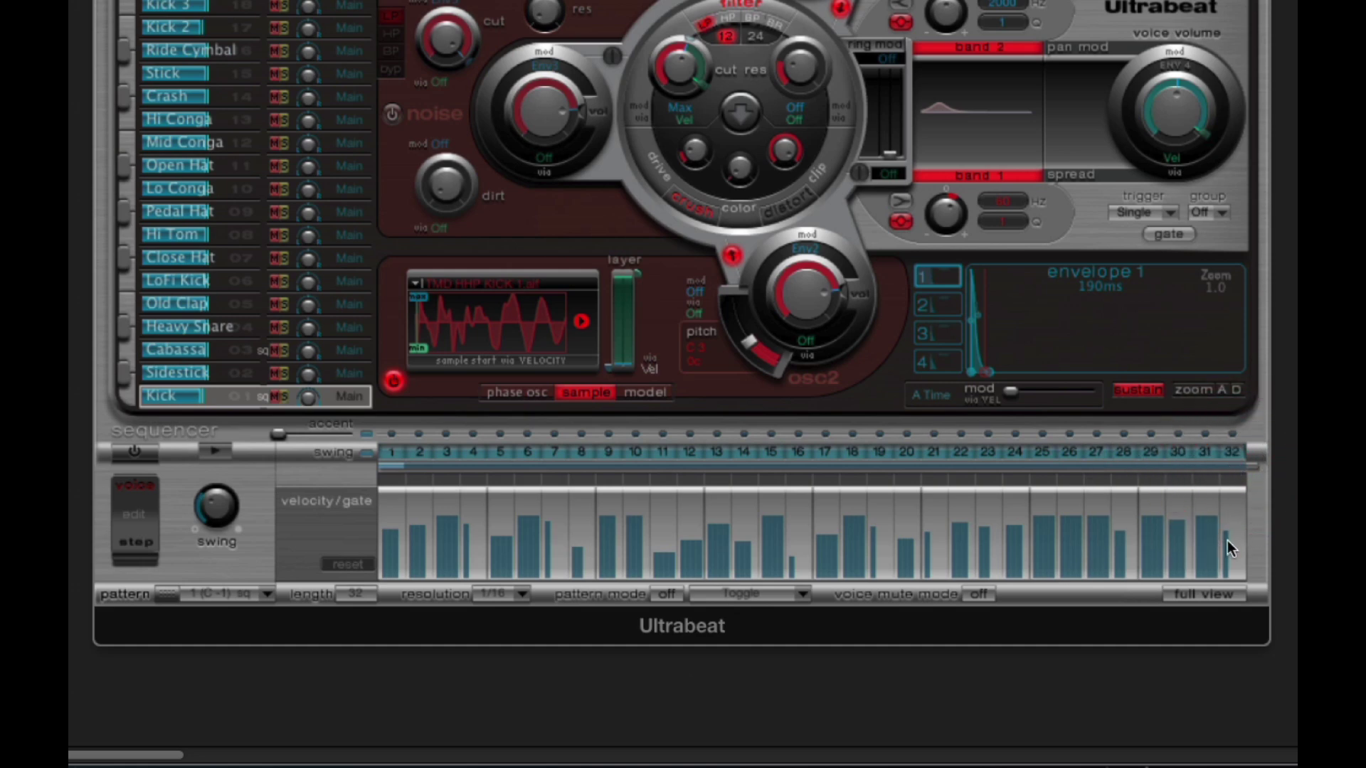
Restore the default velocity and gate on Kick steps 24 to 32, and reset the whole Kick row.
left_click_drag(1230, 540, 1013, 539)
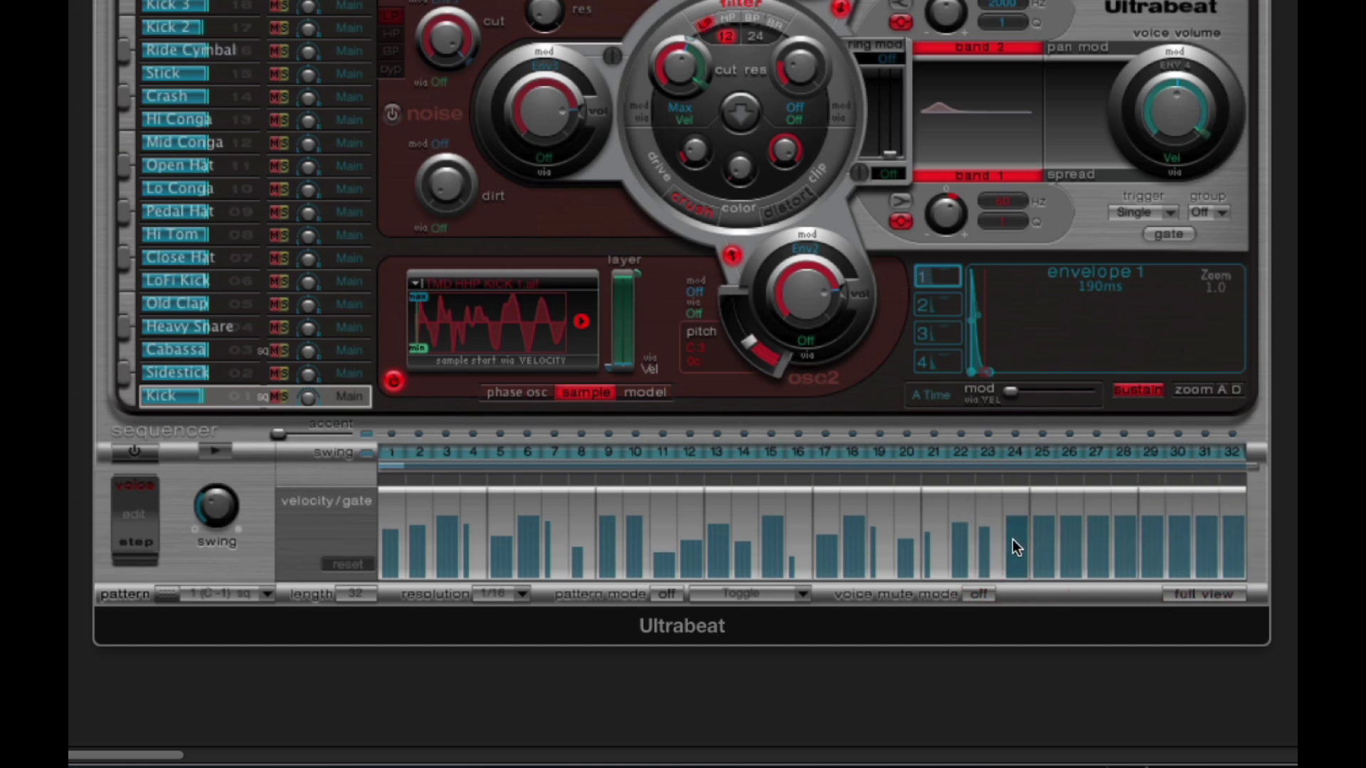
right_click(898, 508)
left_click(945, 646)
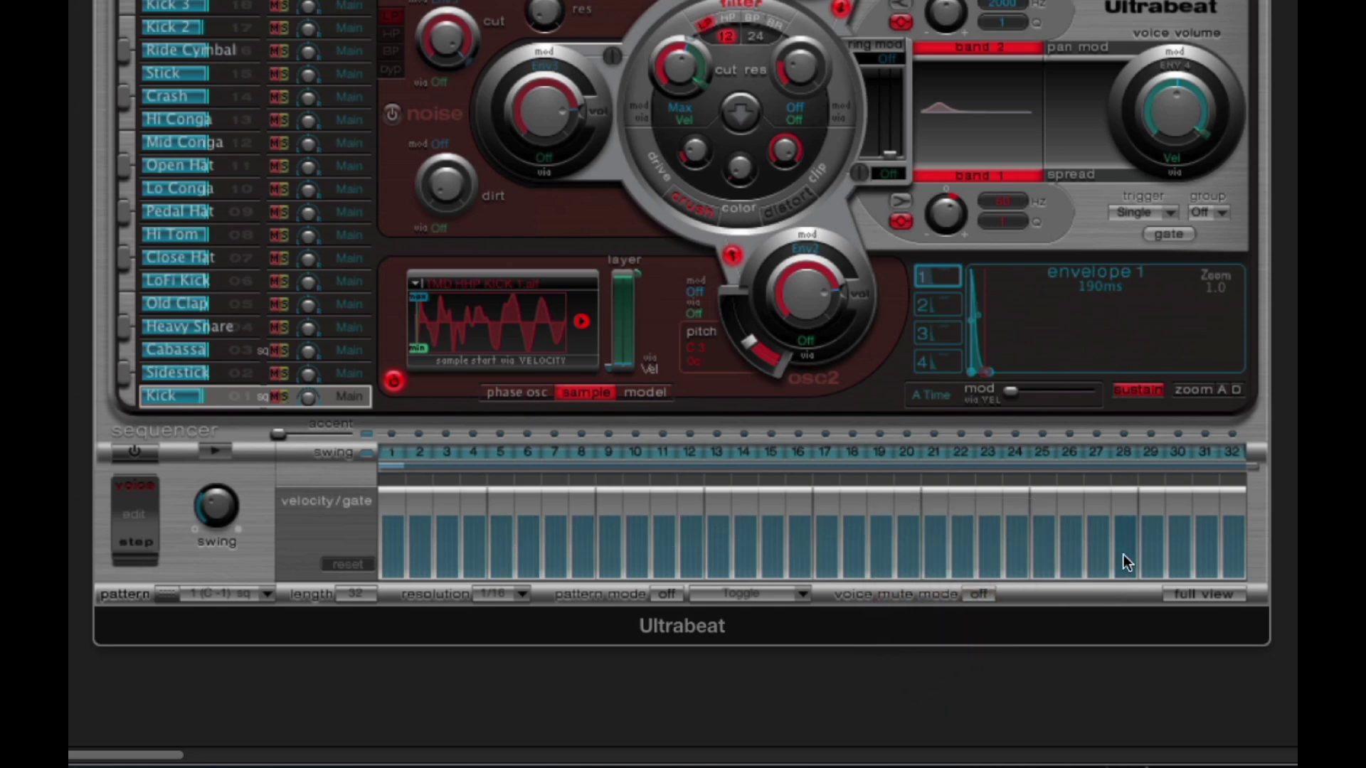
Try a manual change on Kick step 18, apply Randomize Vel to the row four times, and reset it.
left_click(849, 503)
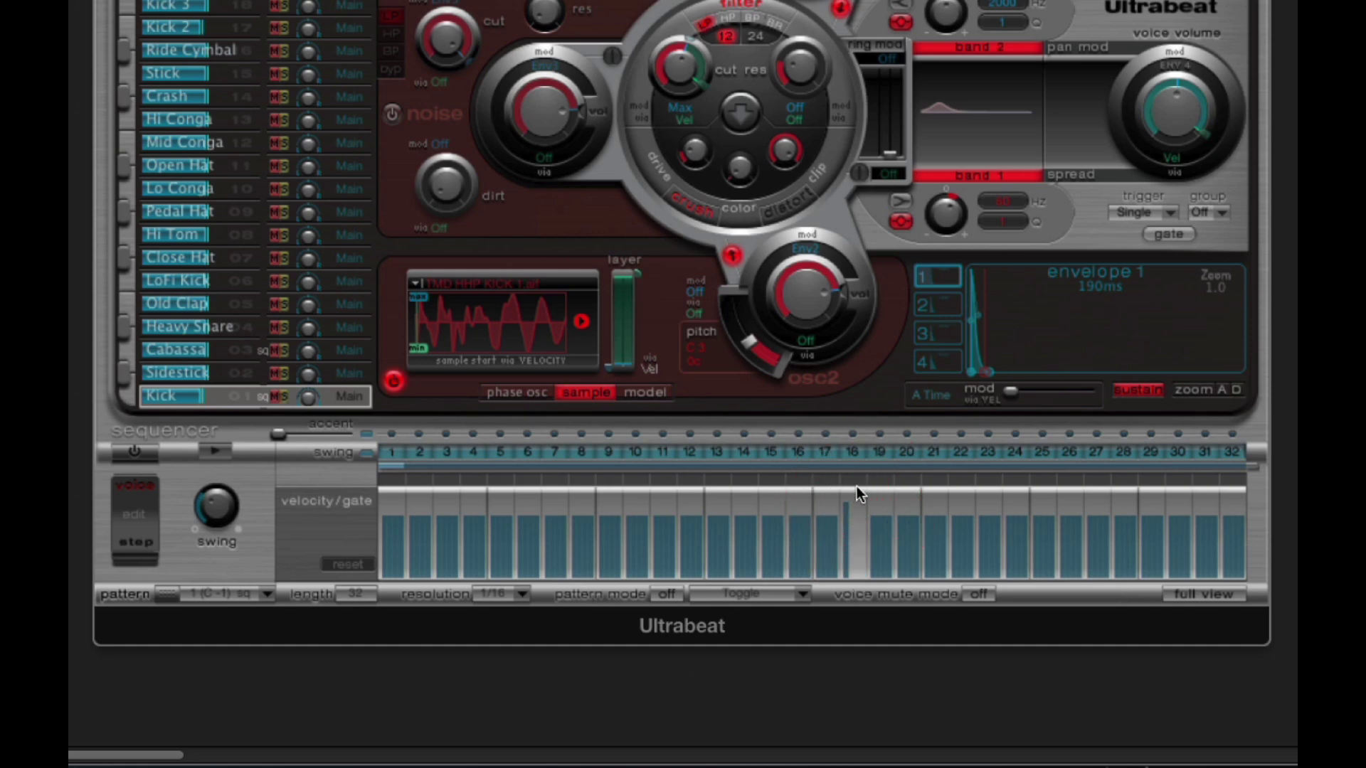
left_click(853, 499)
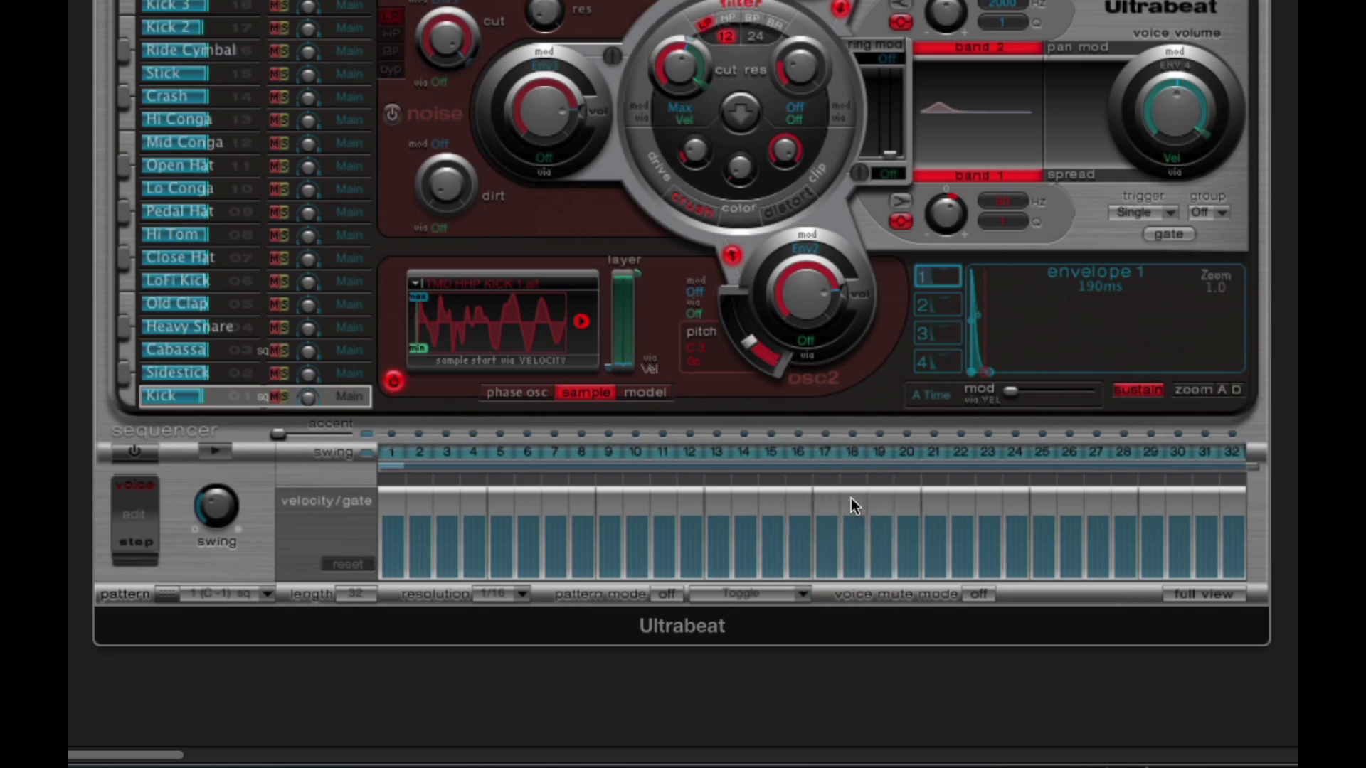
right_click(851, 504)
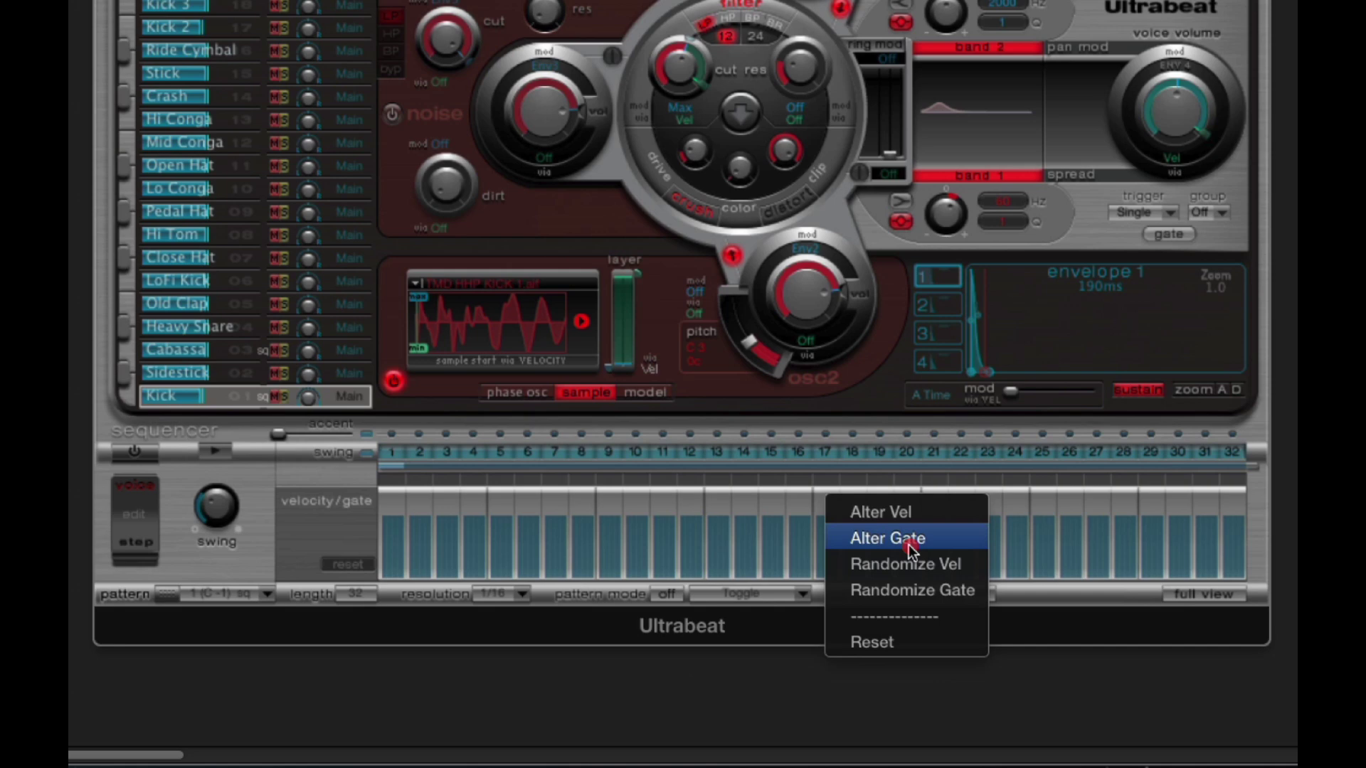
left_click(942, 565)
right_click(800, 504)
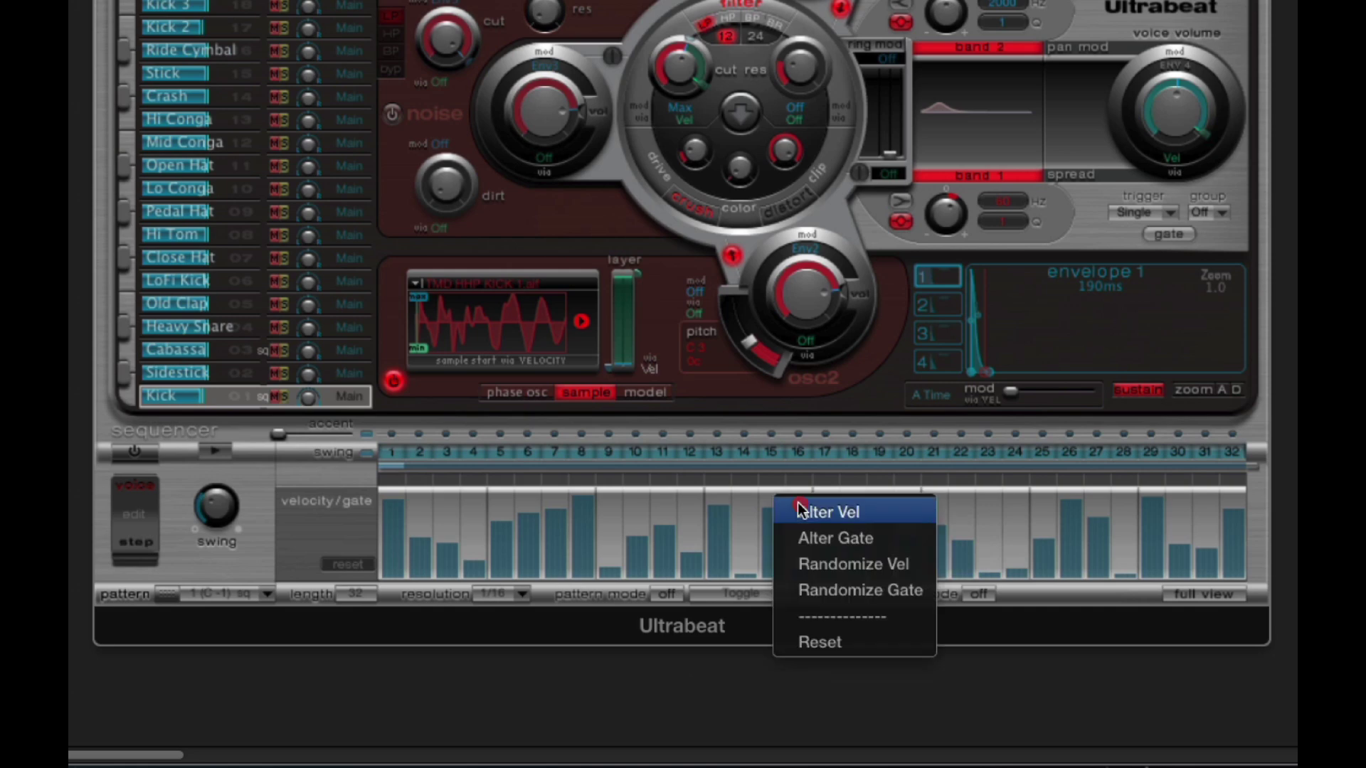
left_click(851, 569)
right_click(834, 511)
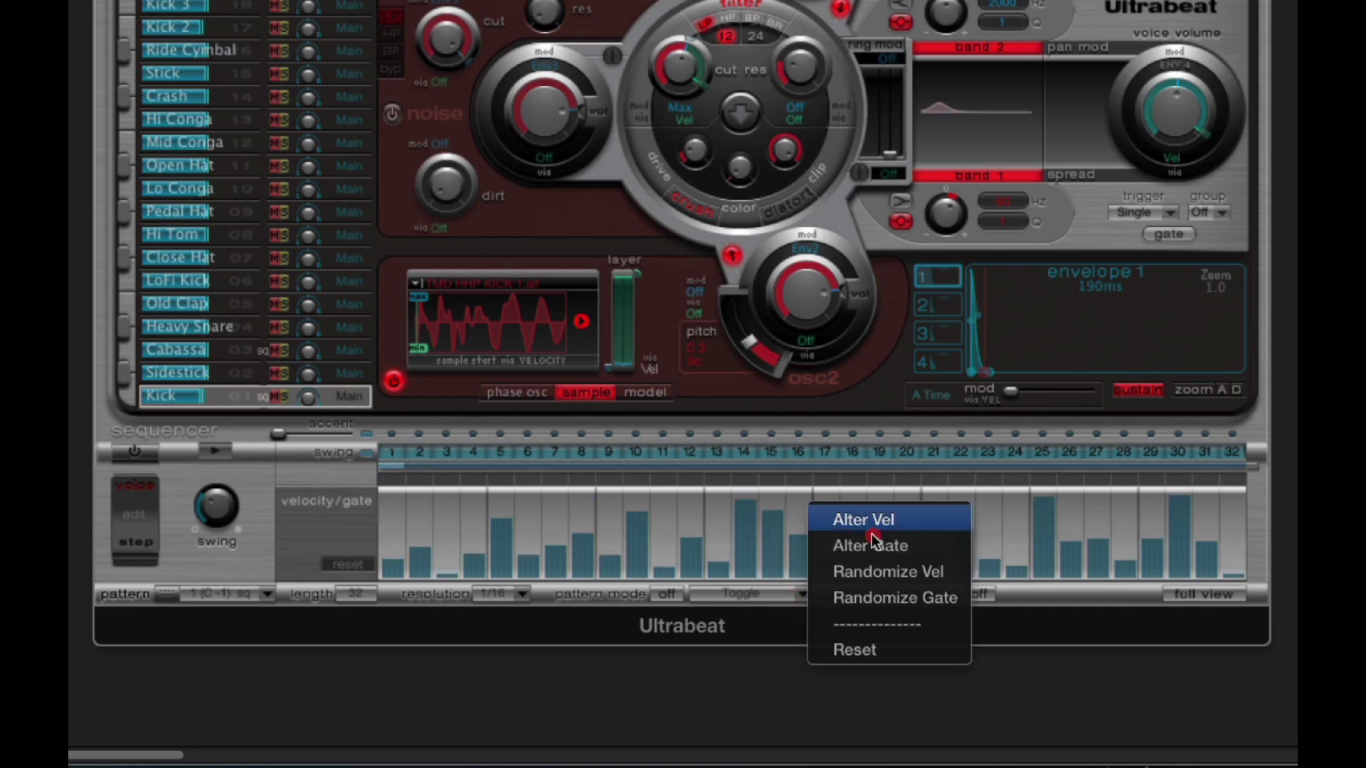
left_click(882, 572)
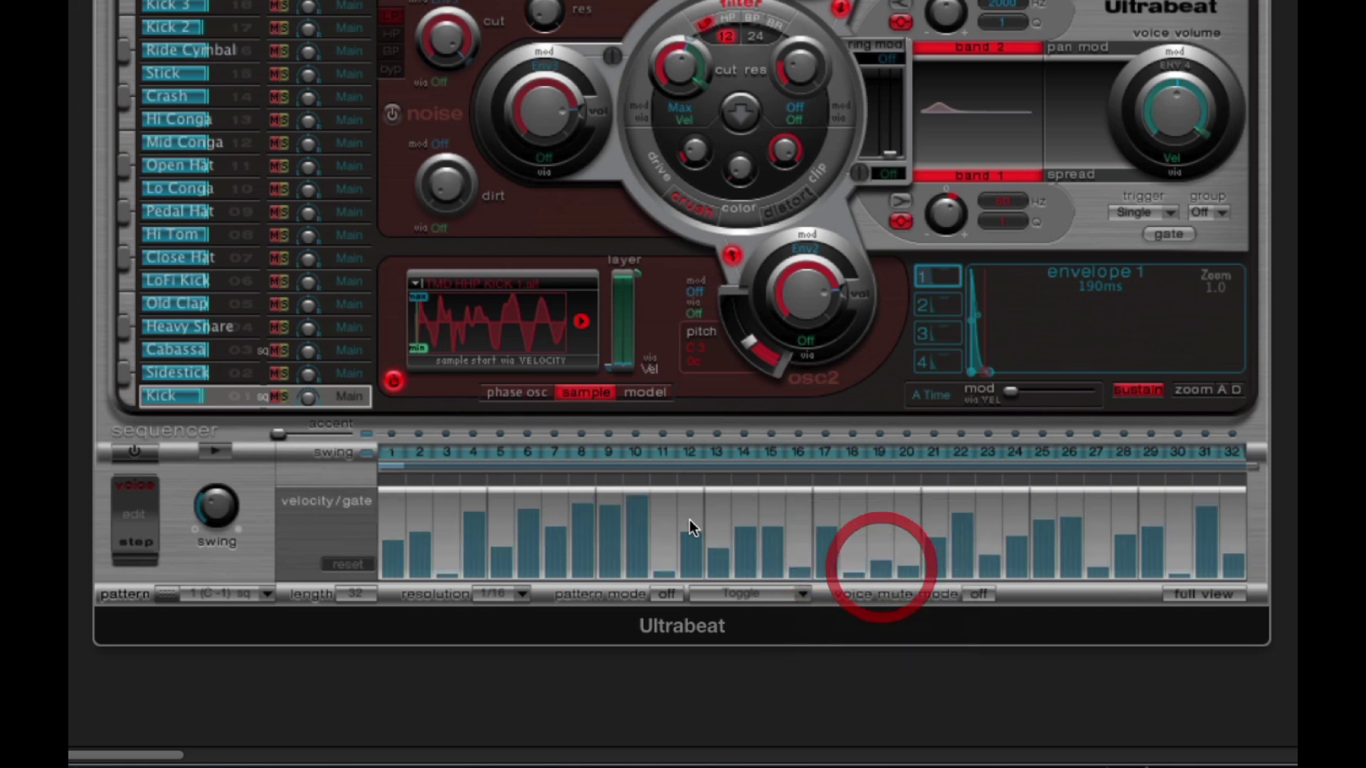
right_click(747, 509)
left_click(808, 570)
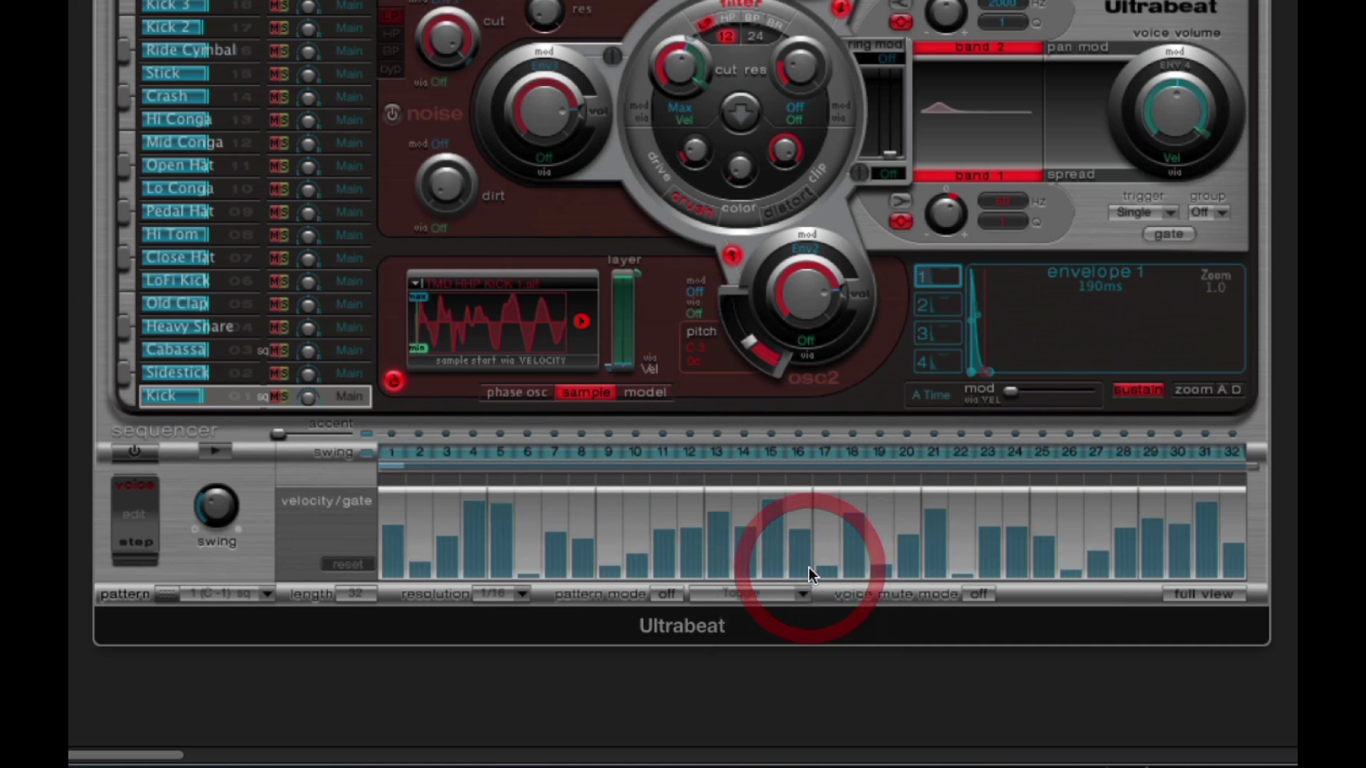
right_click(825, 520)
left_click(863, 654)
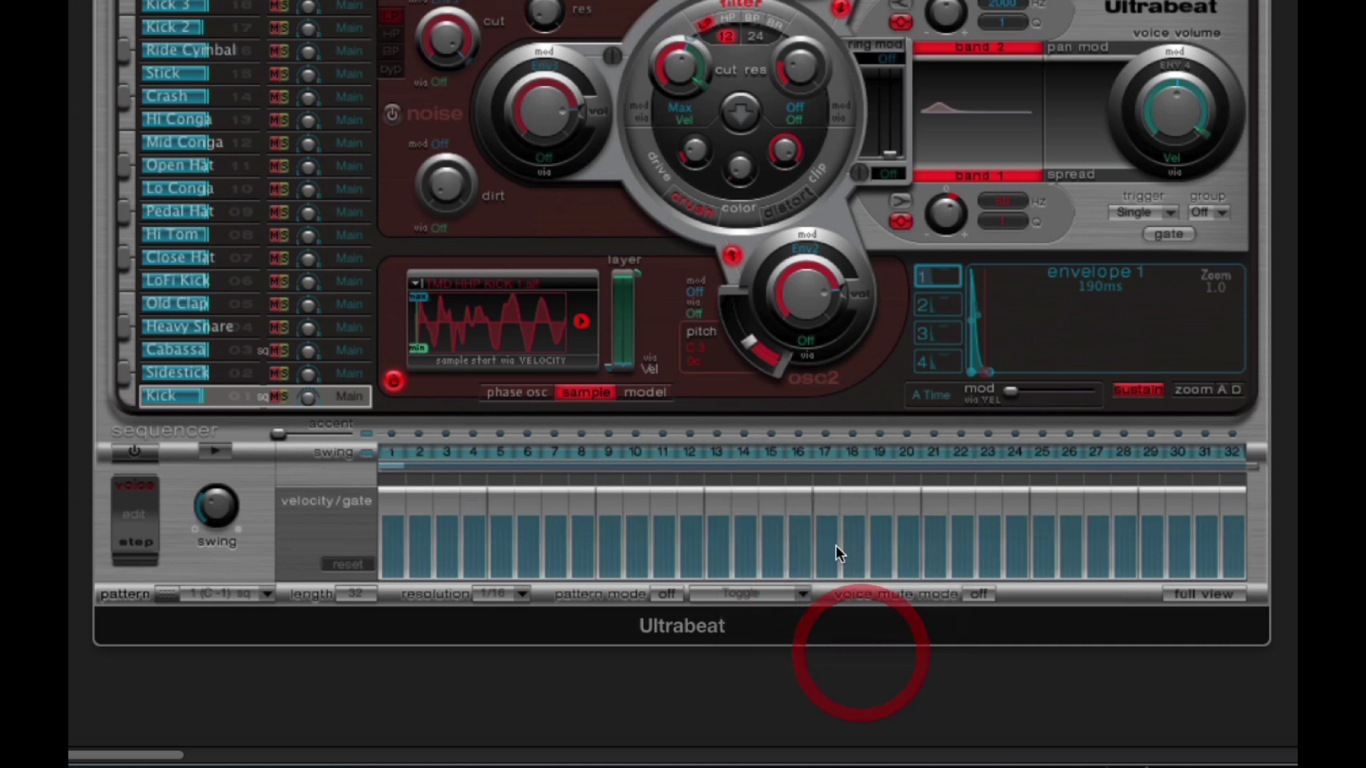
Apply Randomize Gate to the Kick row three times and reset all its steps.
right_click(829, 508)
left_click(846, 590)
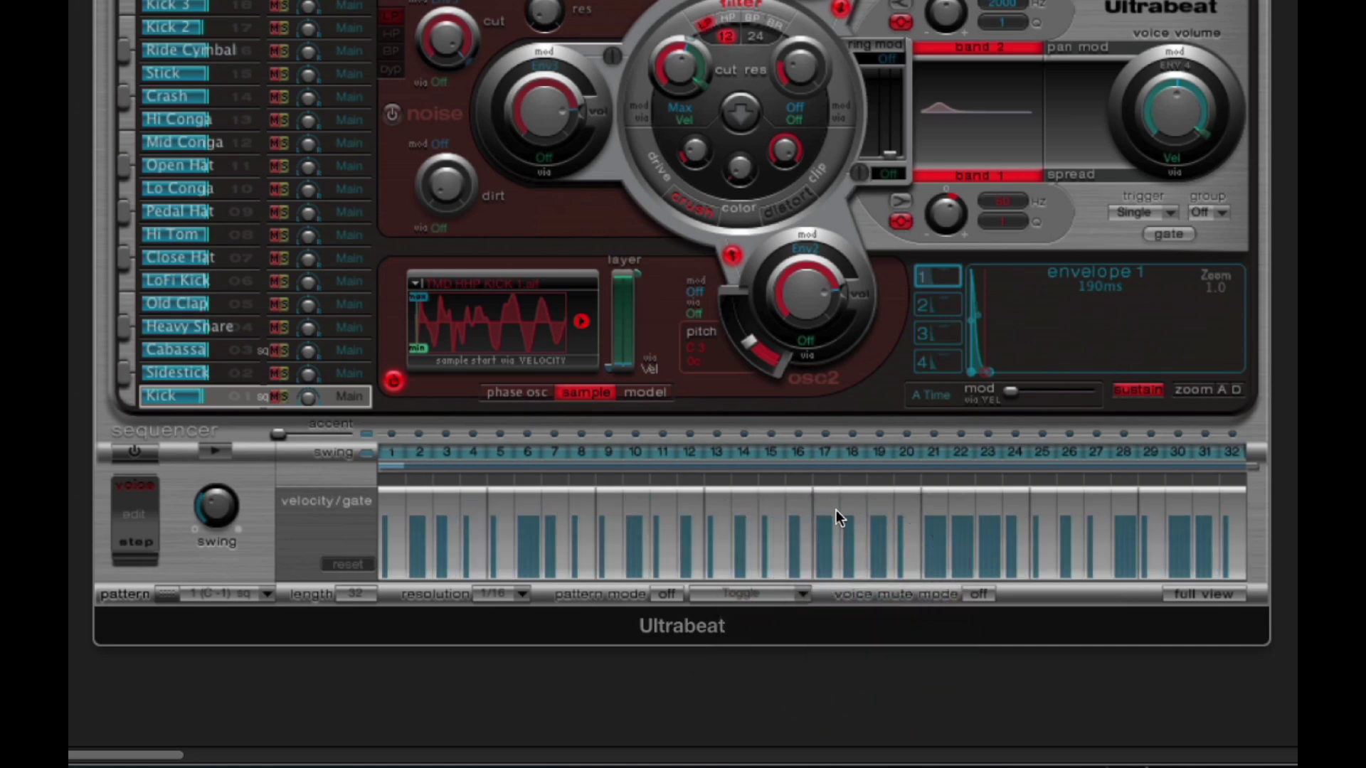
right_click(826, 509)
left_click(886, 589)
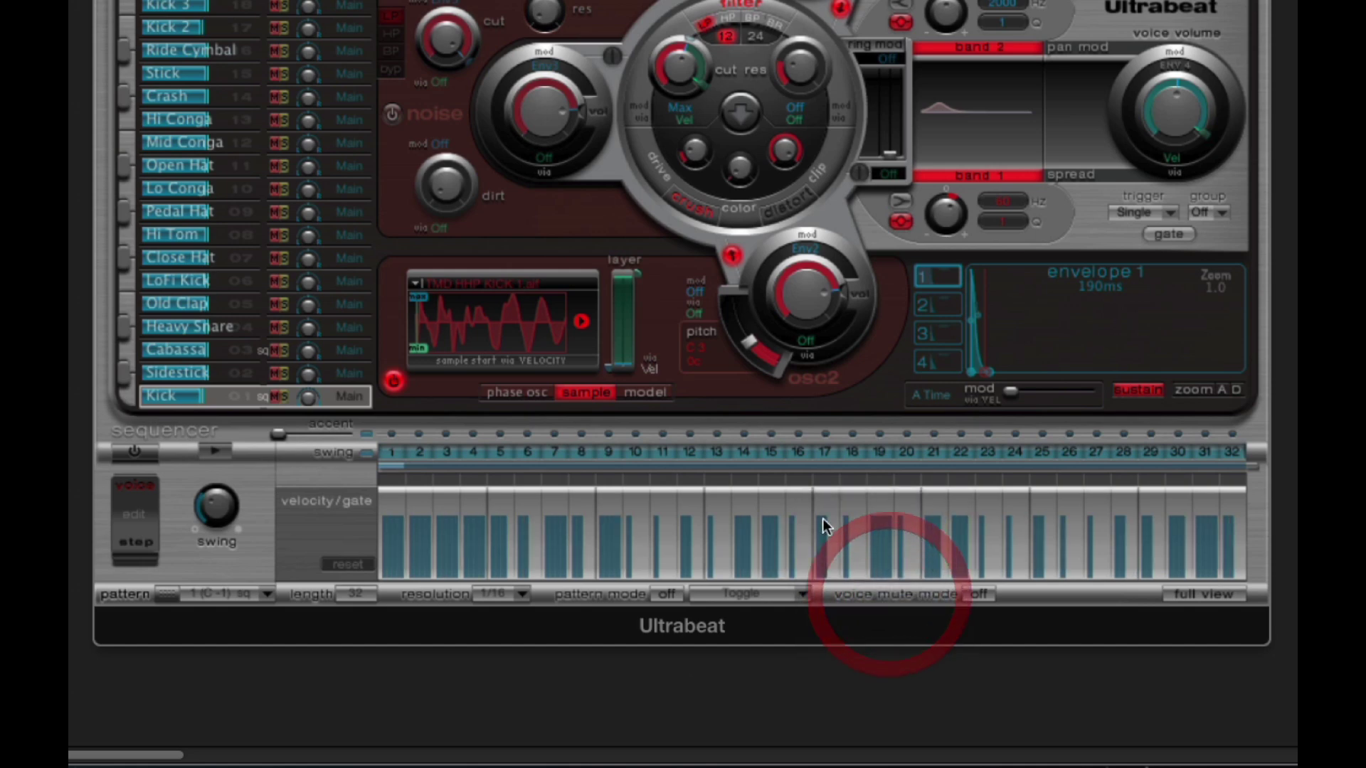
right_click(817, 509)
left_click(872, 591)
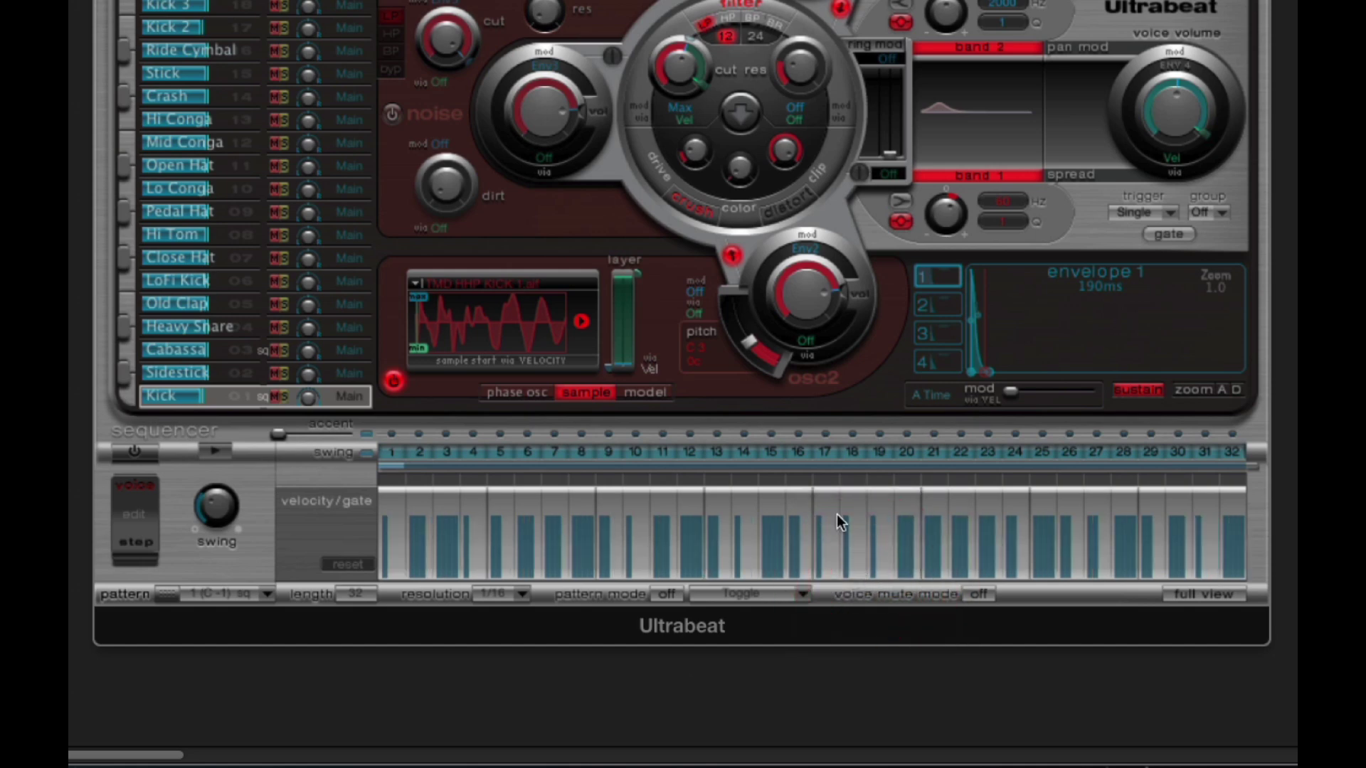
right_click(831, 500)
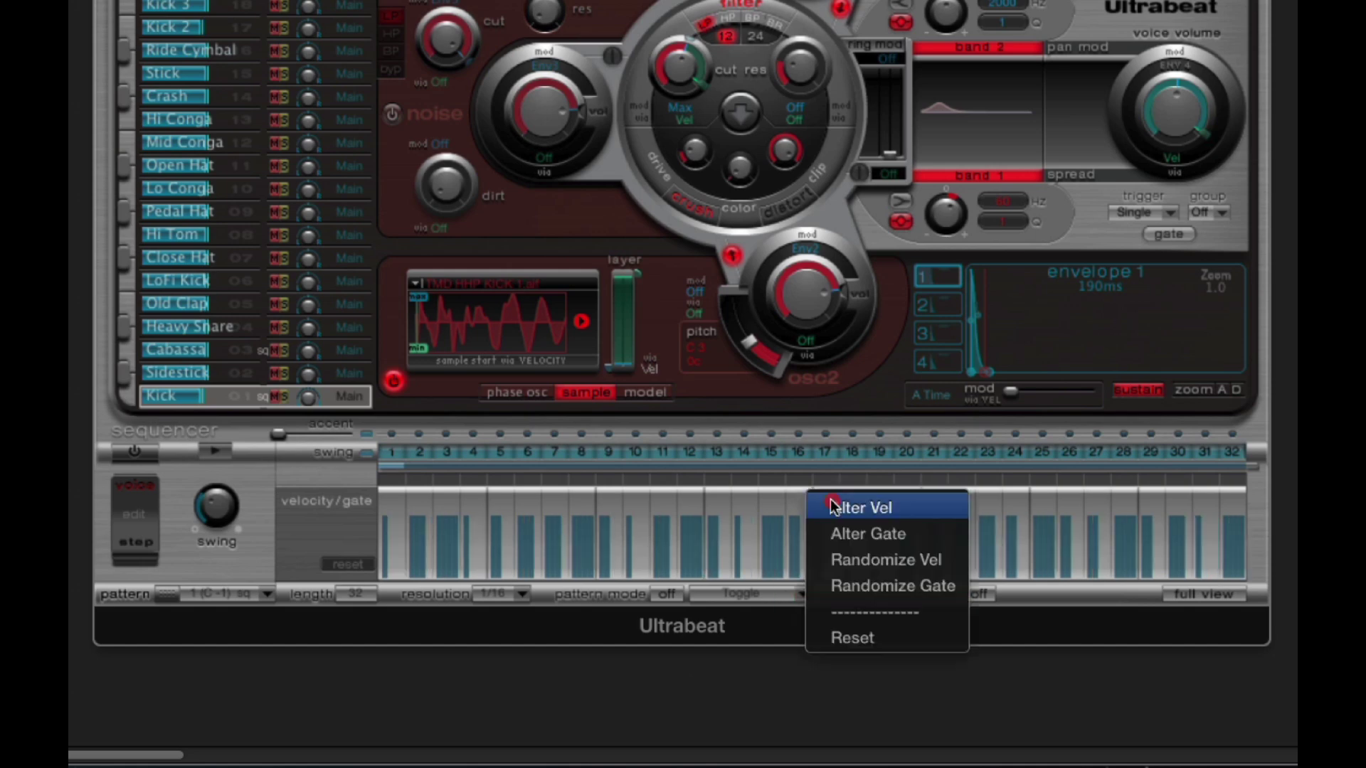
left_click(866, 631)
Reset the Kick row to its default velocities and gates, and apply Alter Vel to it once.
left_click_drag(851, 520, 887, 512)
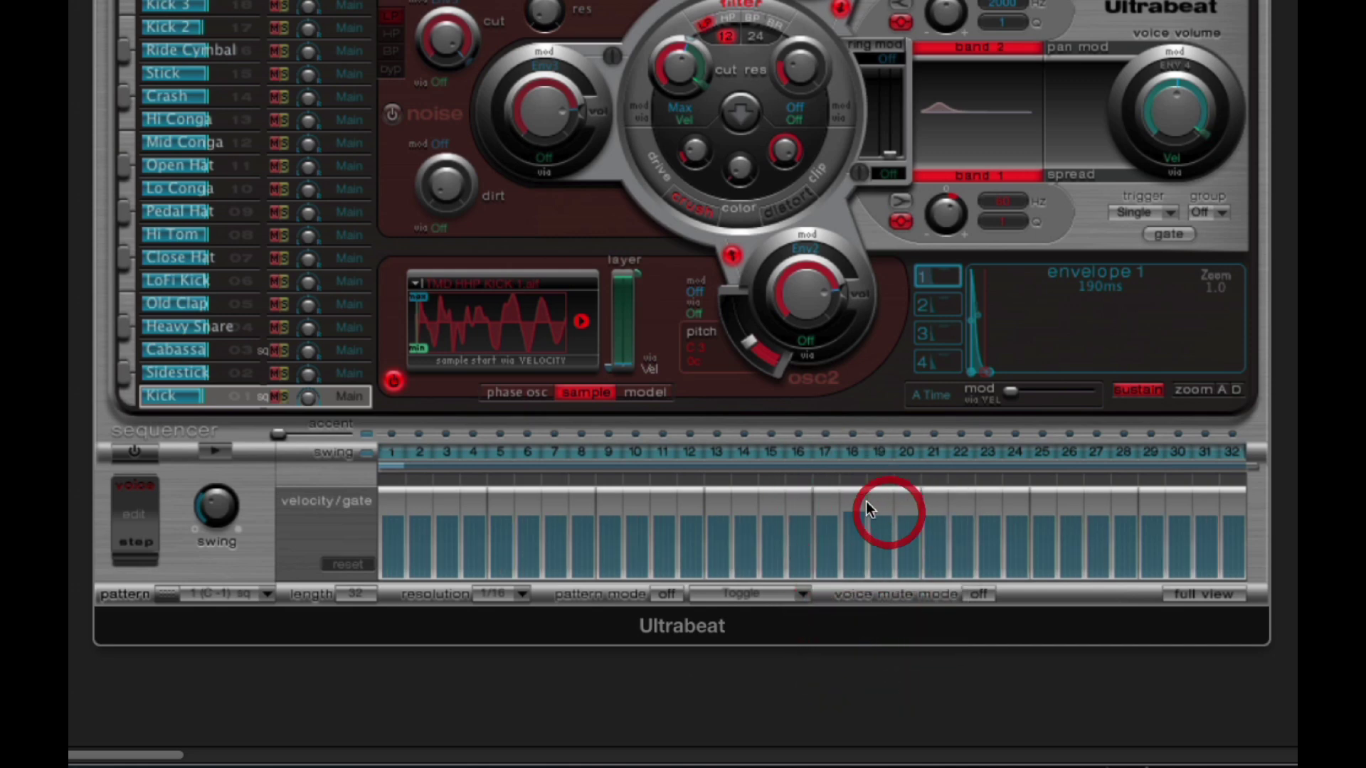
right_click(861, 500)
left_click(882, 636)
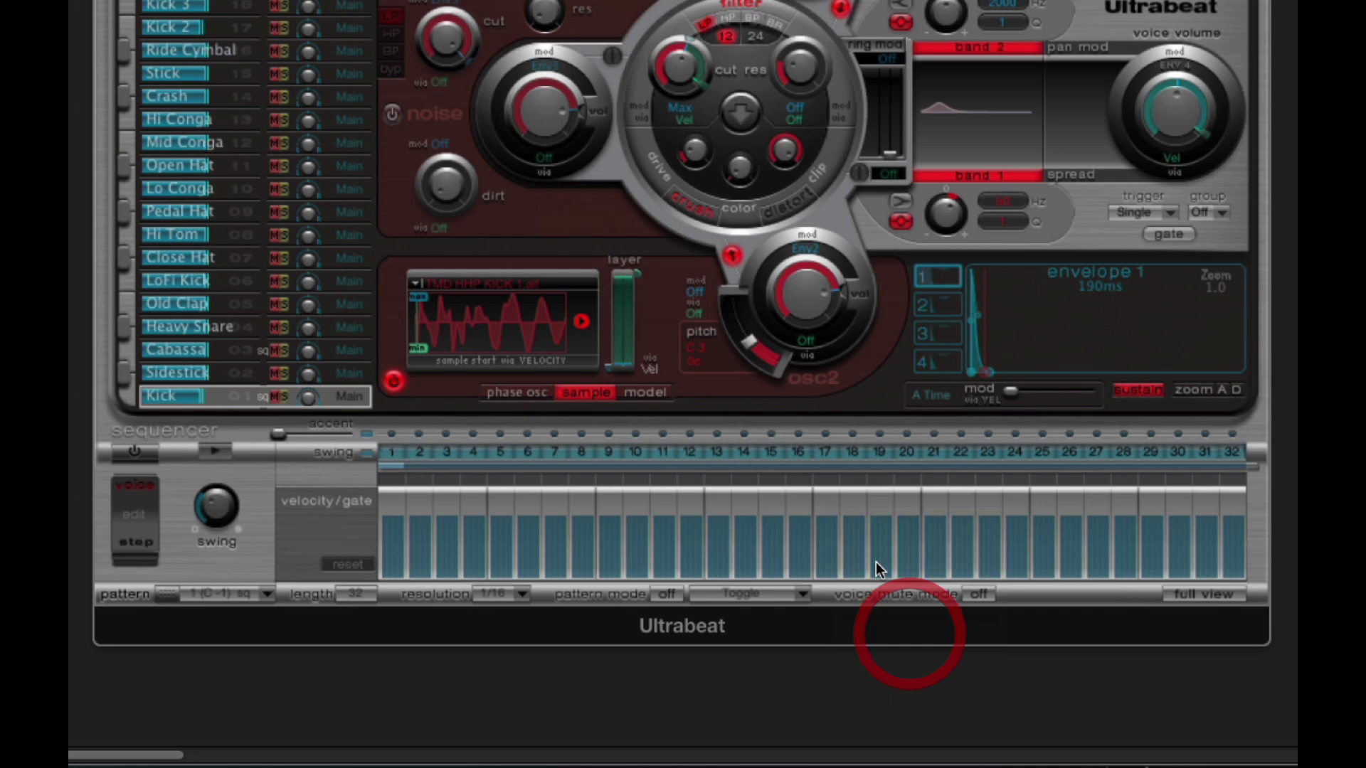
right_click(844, 498)
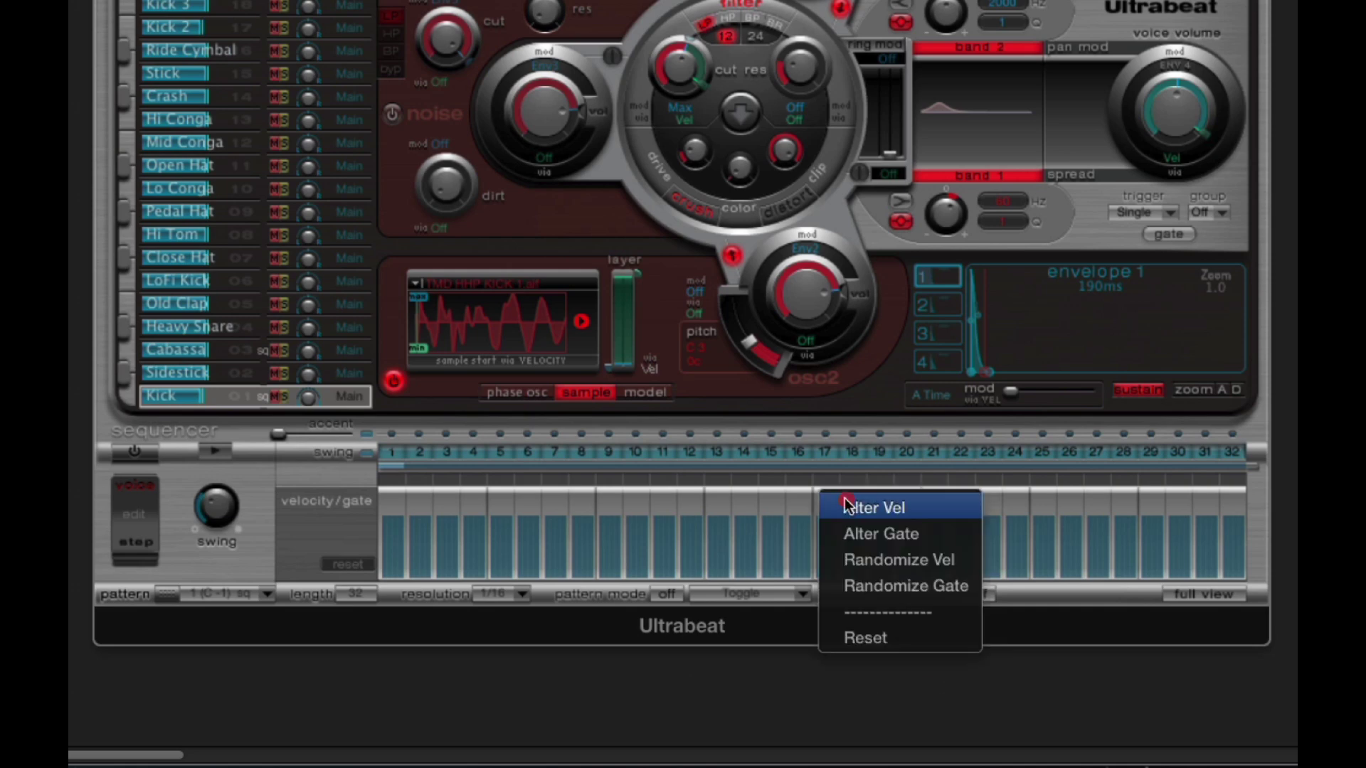
left_click(904, 509)
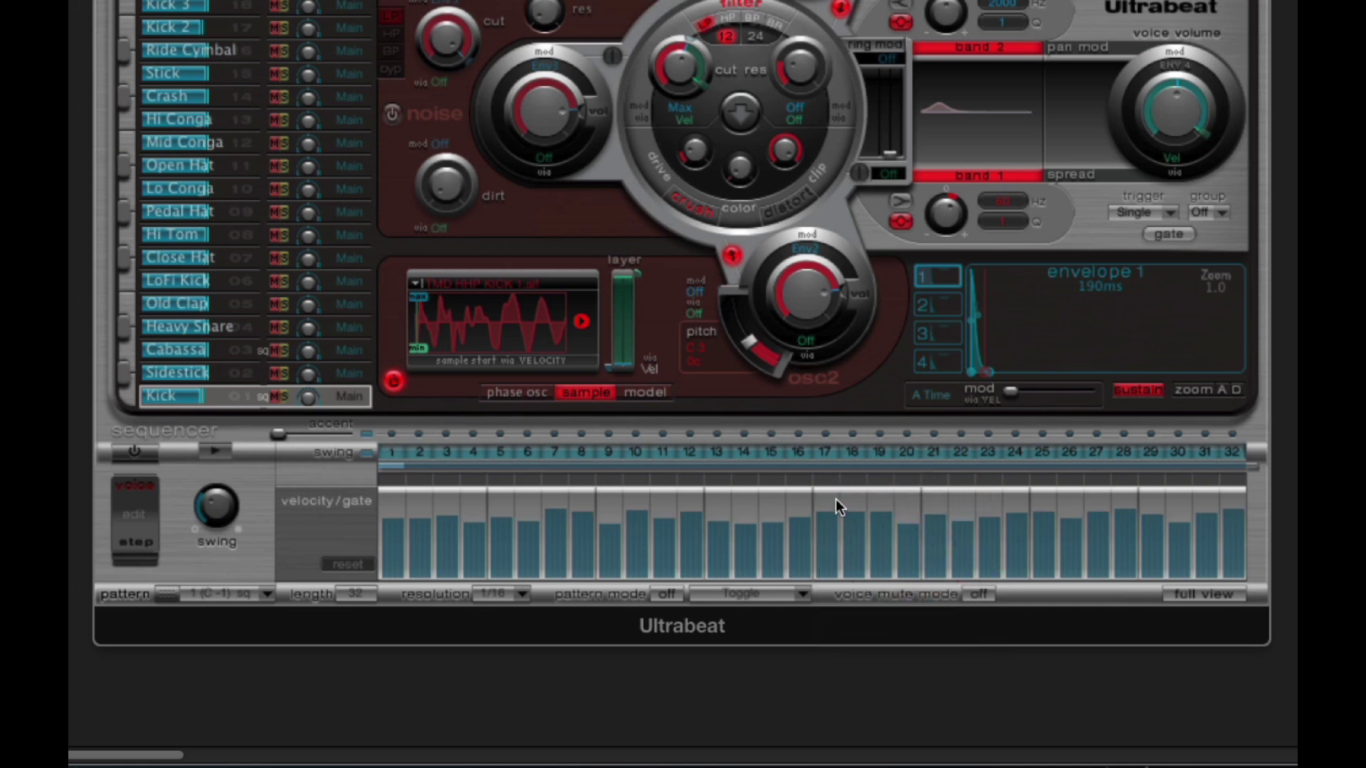
Apply Alter Vel to the Kick row three more times.
right_click(747, 501)
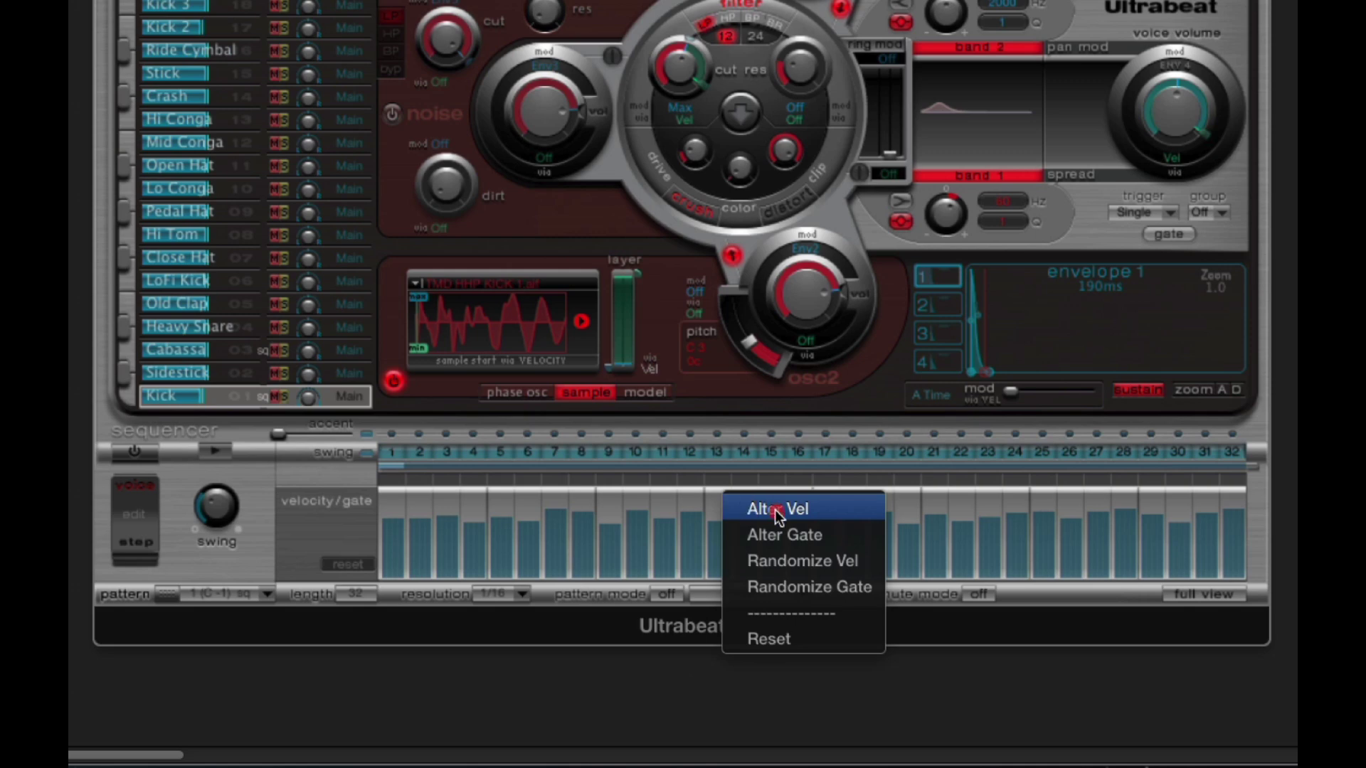
left_click(777, 510)
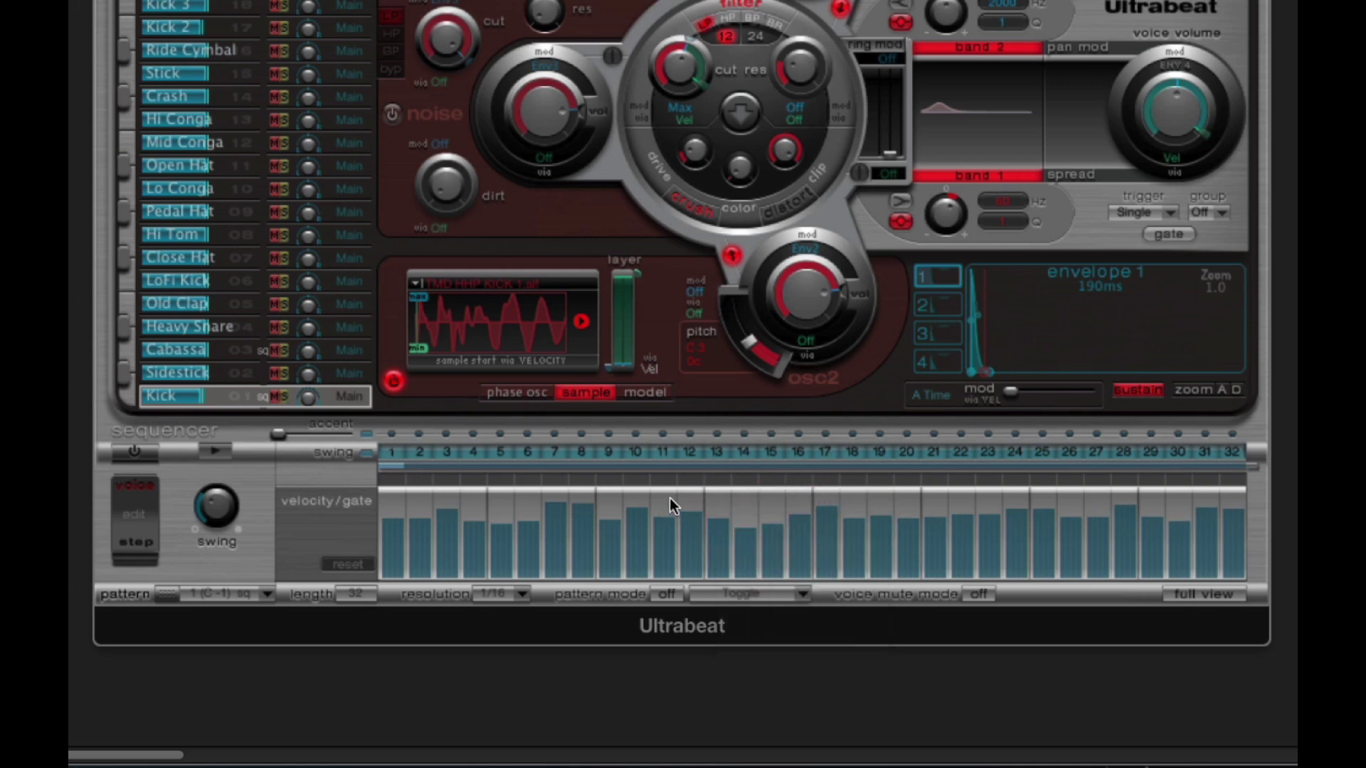
right_click(669, 498)
left_click(719, 509)
right_click(764, 501)
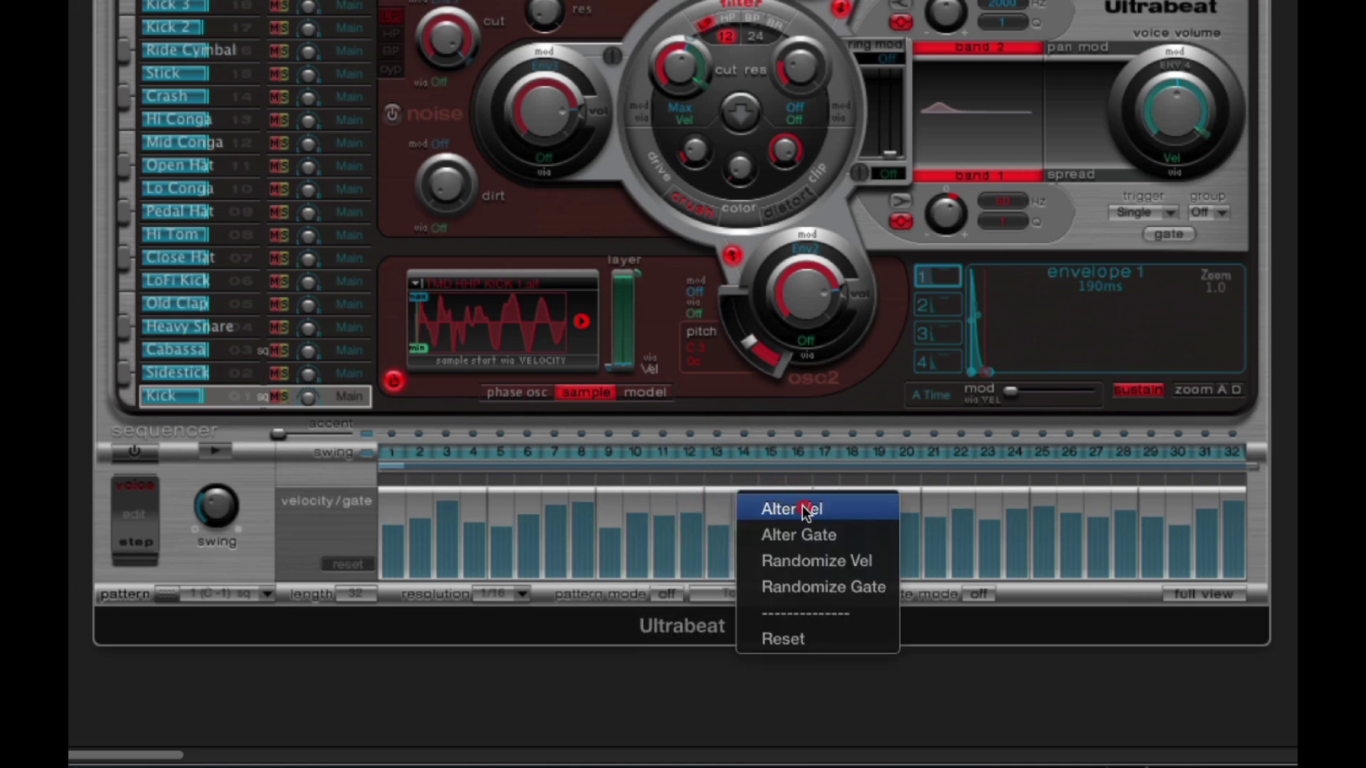
left_click(801, 507)
Apply Alter Gate to the Kick row seven times and reset all its steps.
right_click(766, 502)
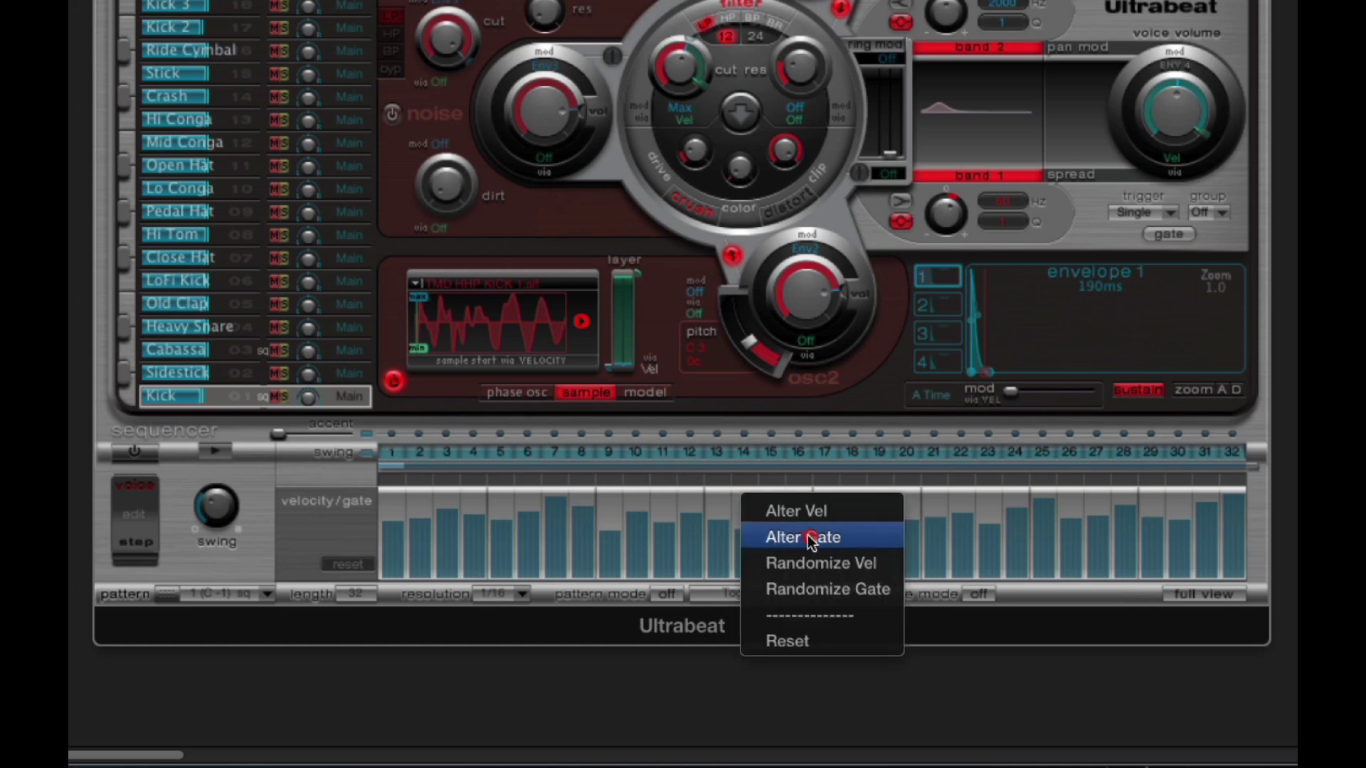
left_click(804, 536)
right_click(770, 501)
left_click(809, 533)
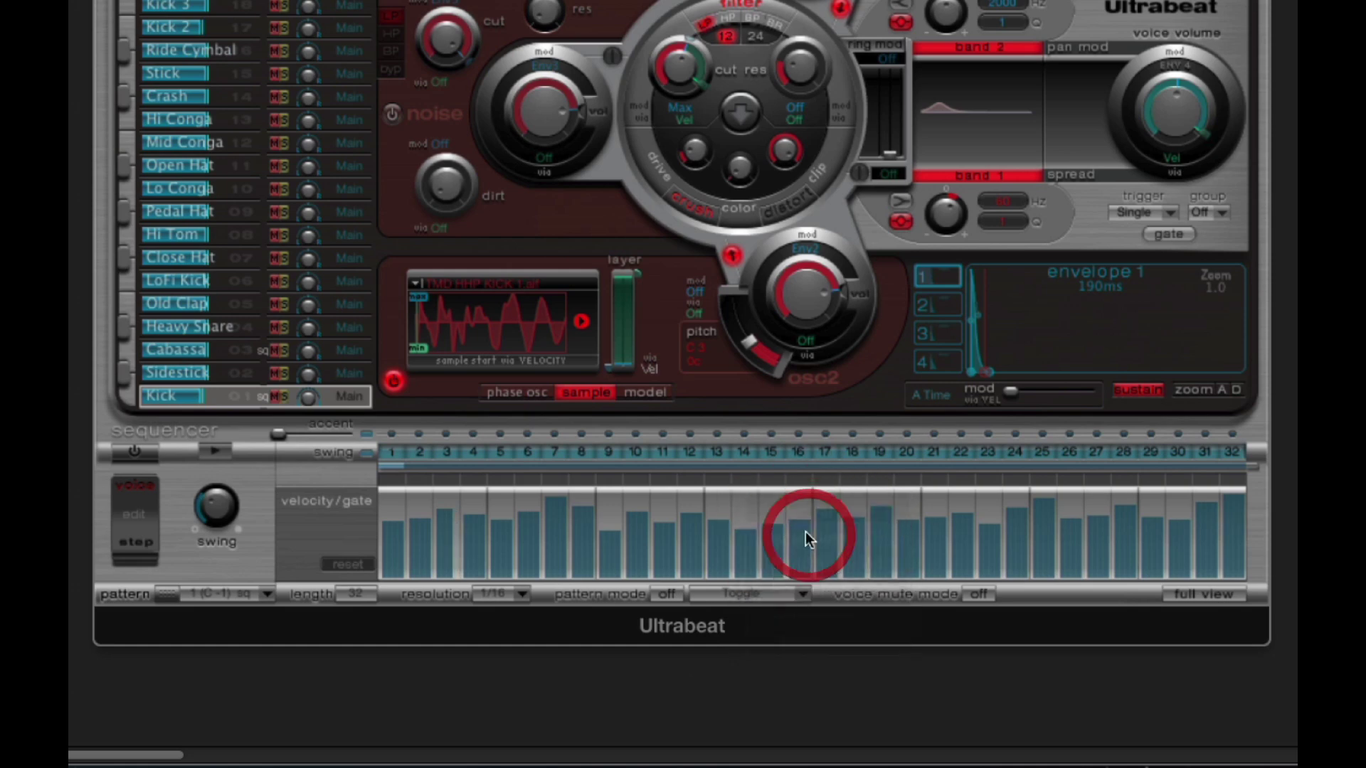
right_click(764, 501)
left_click(803, 535)
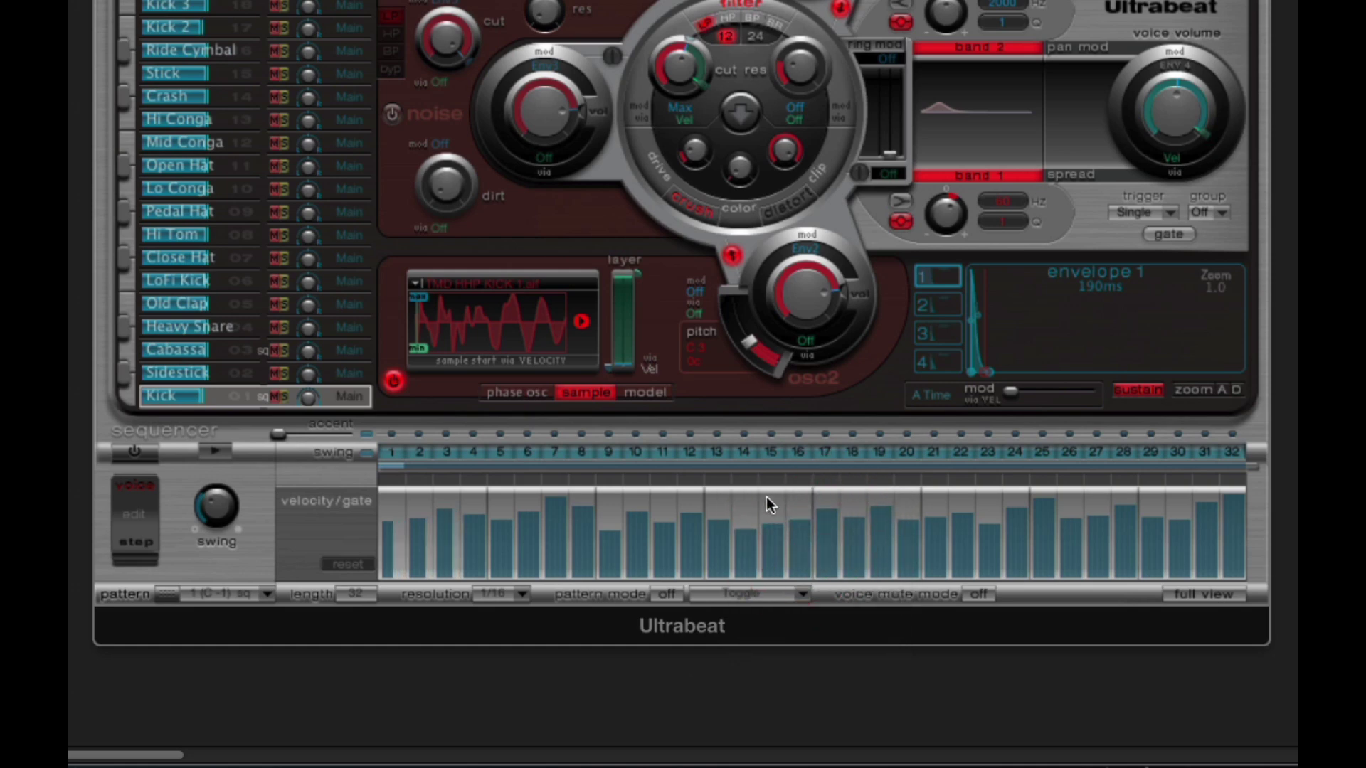
right_click(766, 498)
left_click(801, 533)
right_click(763, 500)
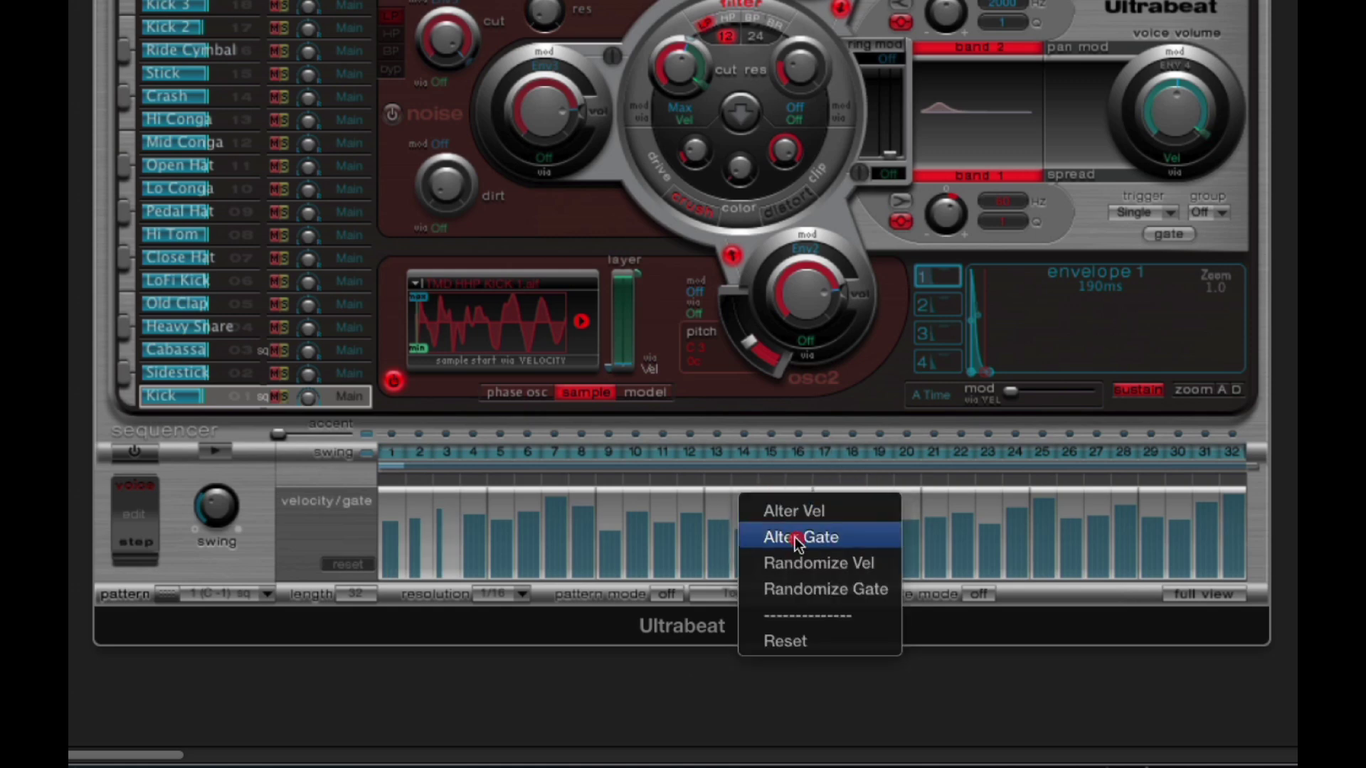
left_click(795, 536)
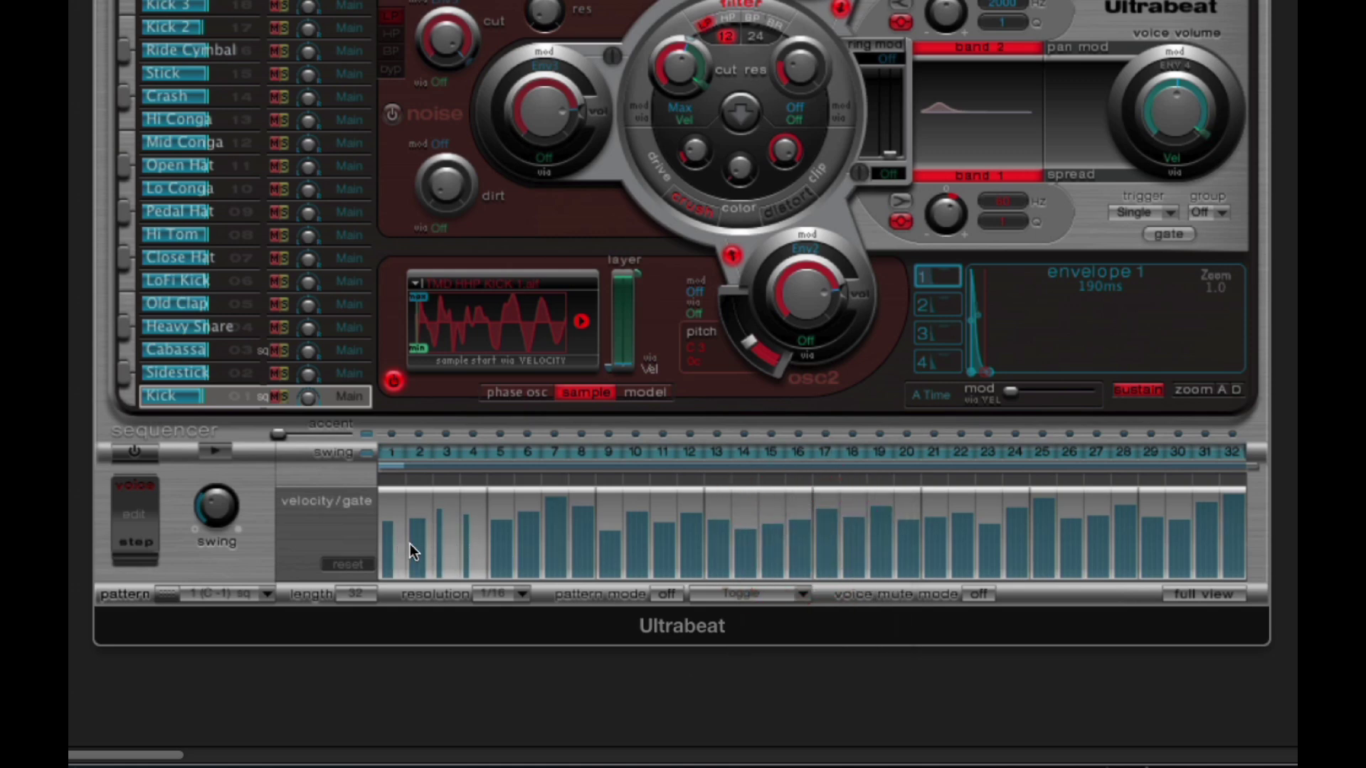
right_click(780, 495)
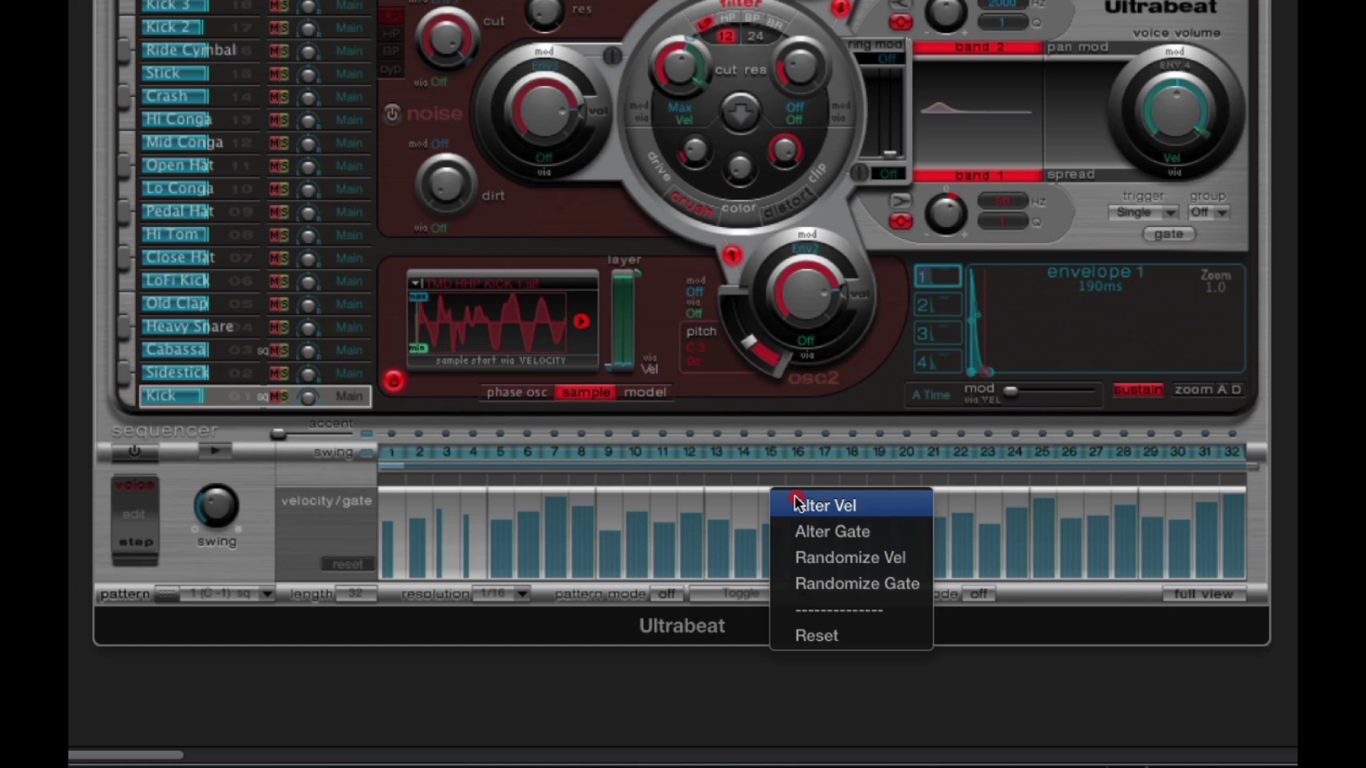
left_click(834, 531)
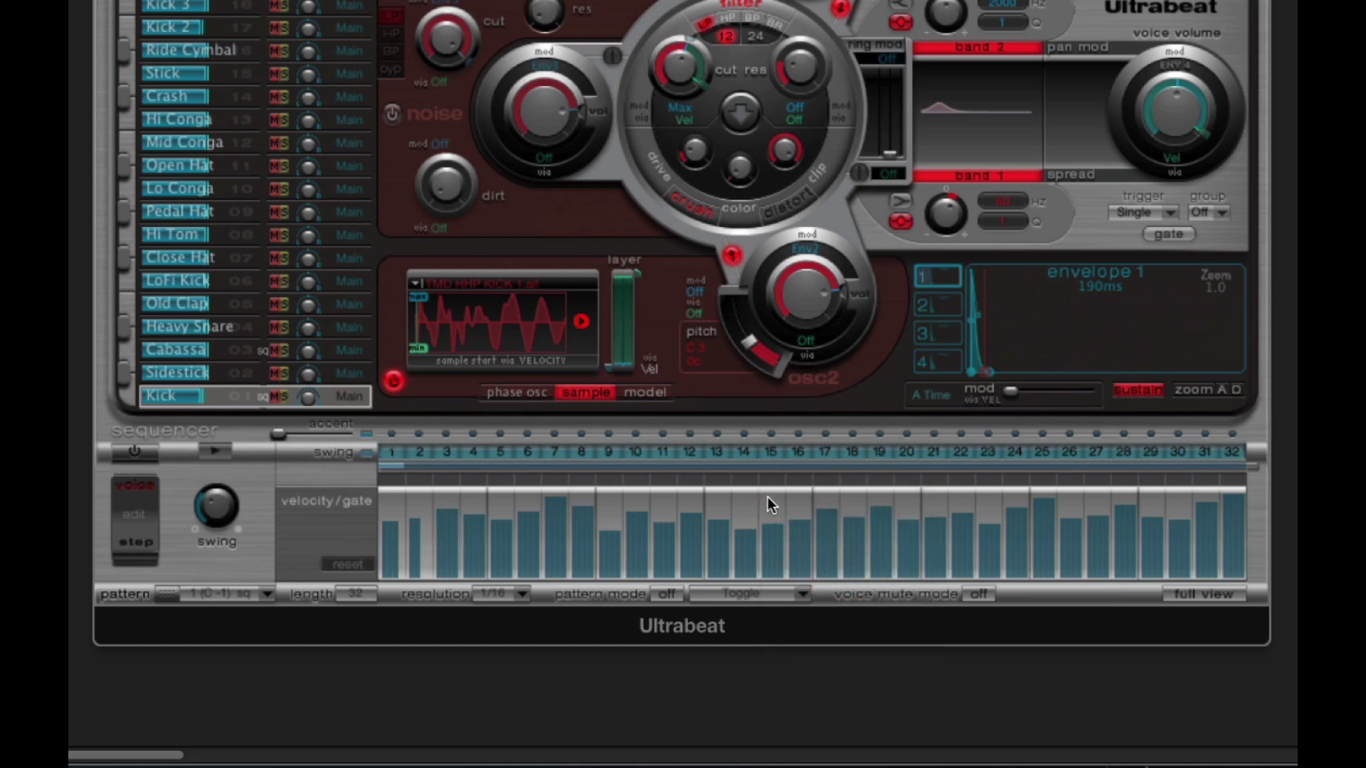
right_click(767, 497)
left_click(816, 534)
right_click(762, 510)
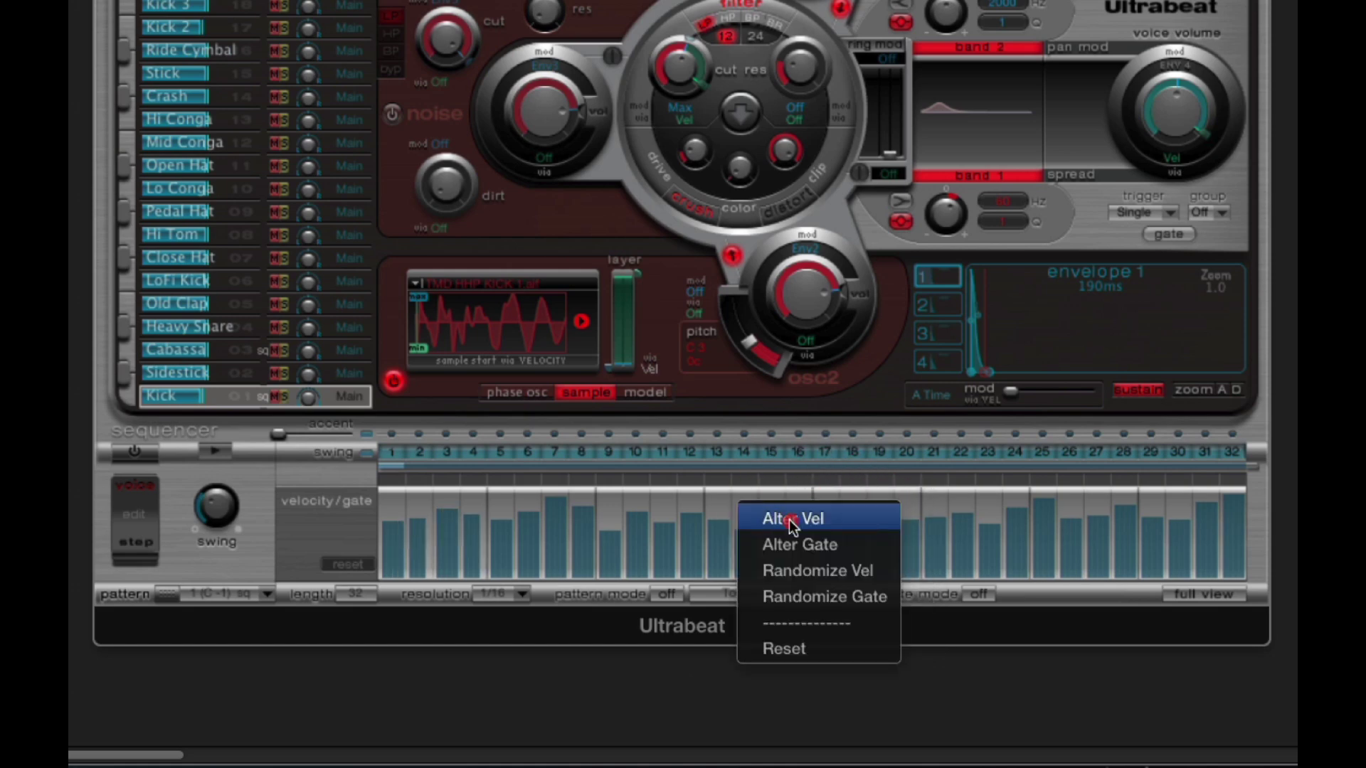
left_click(807, 646)
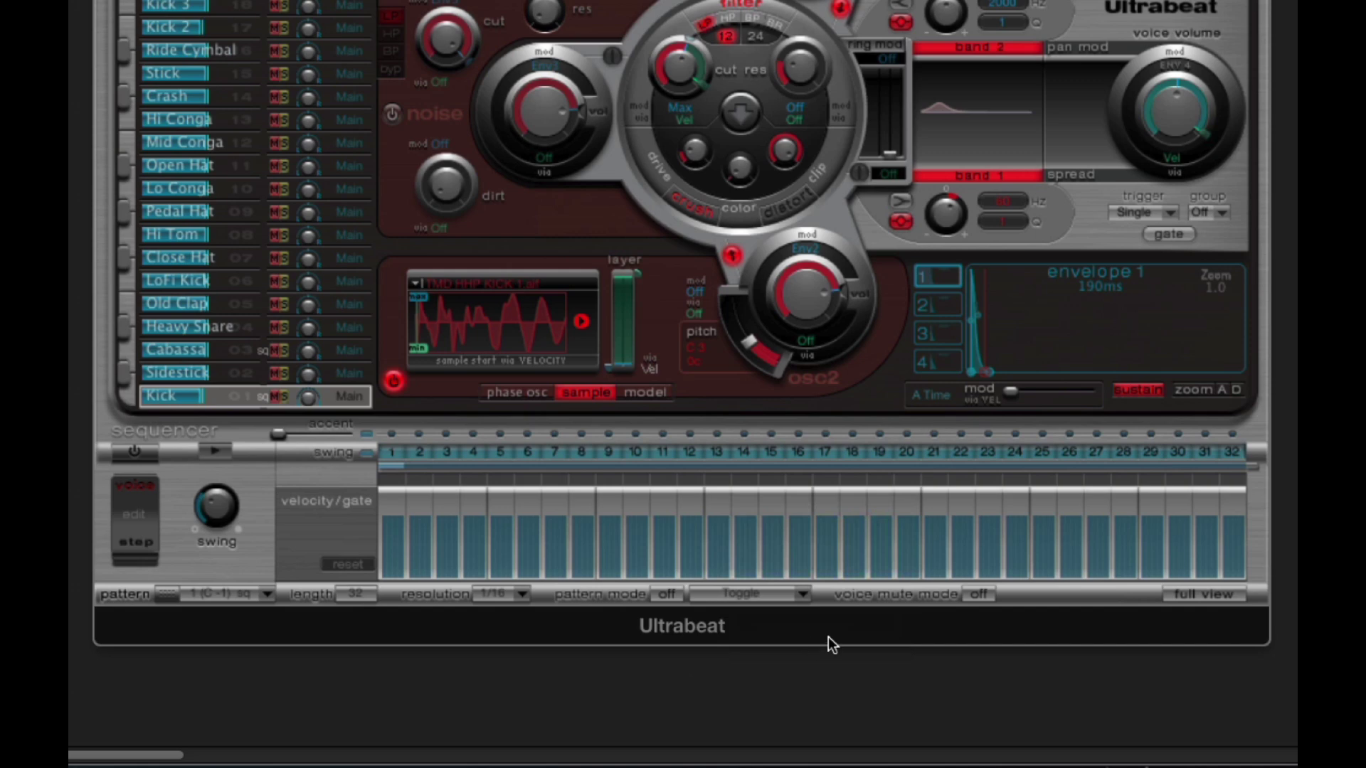
Turn the sequencer on and view the editing commands for the Kick trigger row.
left_click(143, 453)
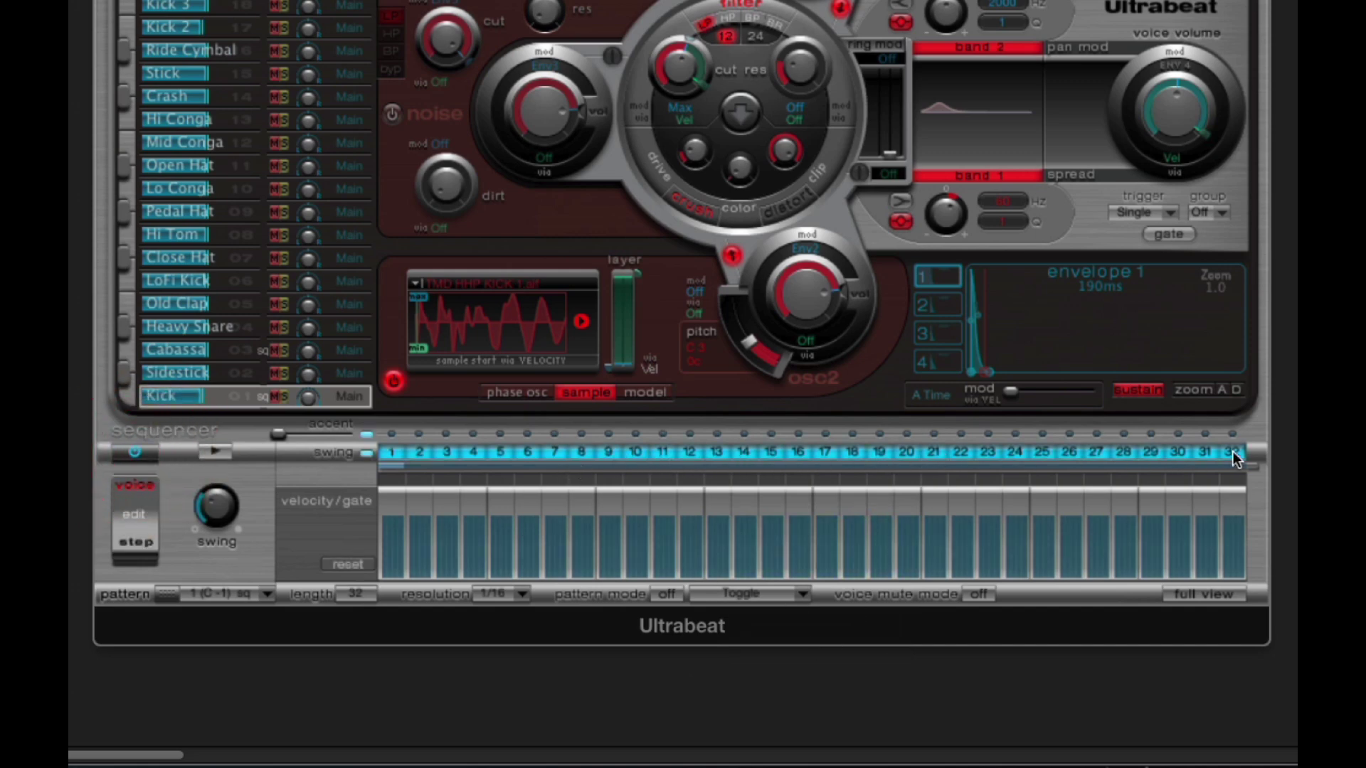
left_click(823, 452)
right_click(718, 453)
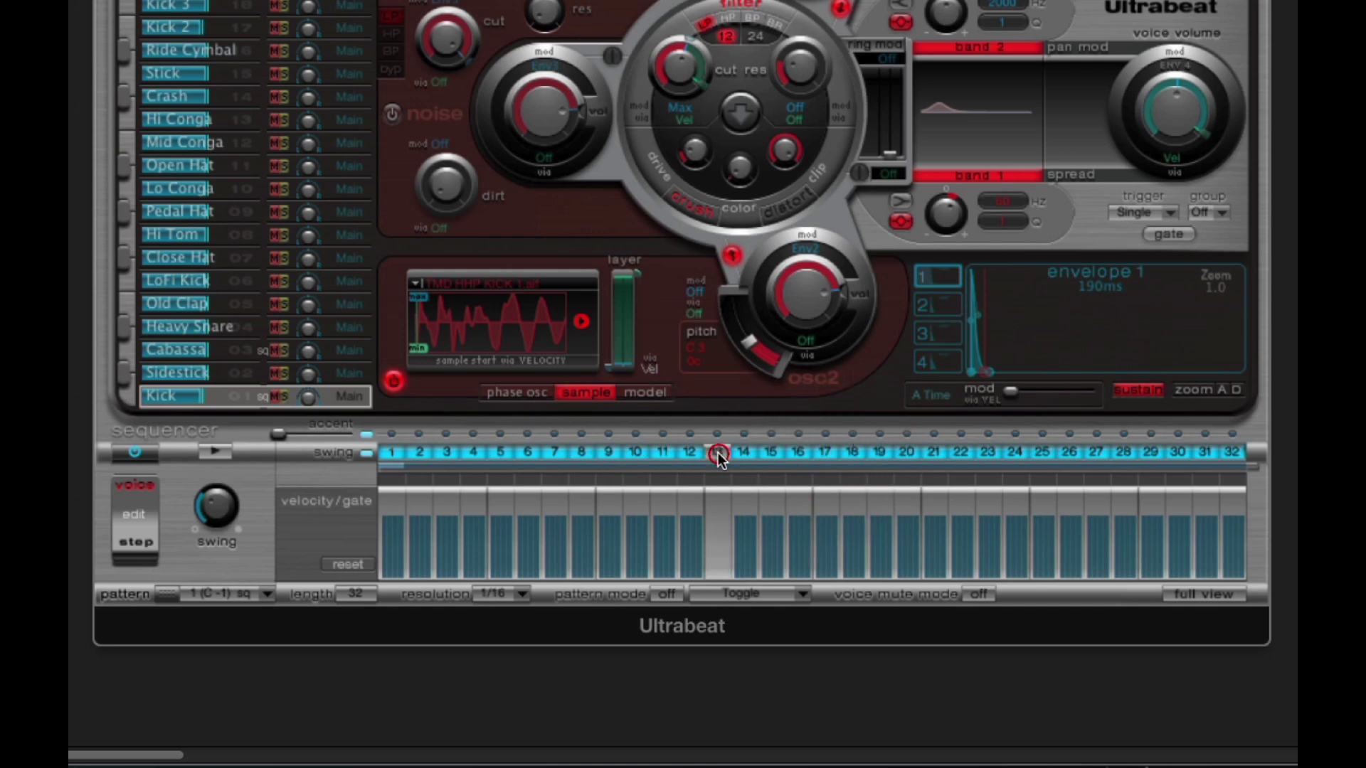
mouse_move(818, 747)
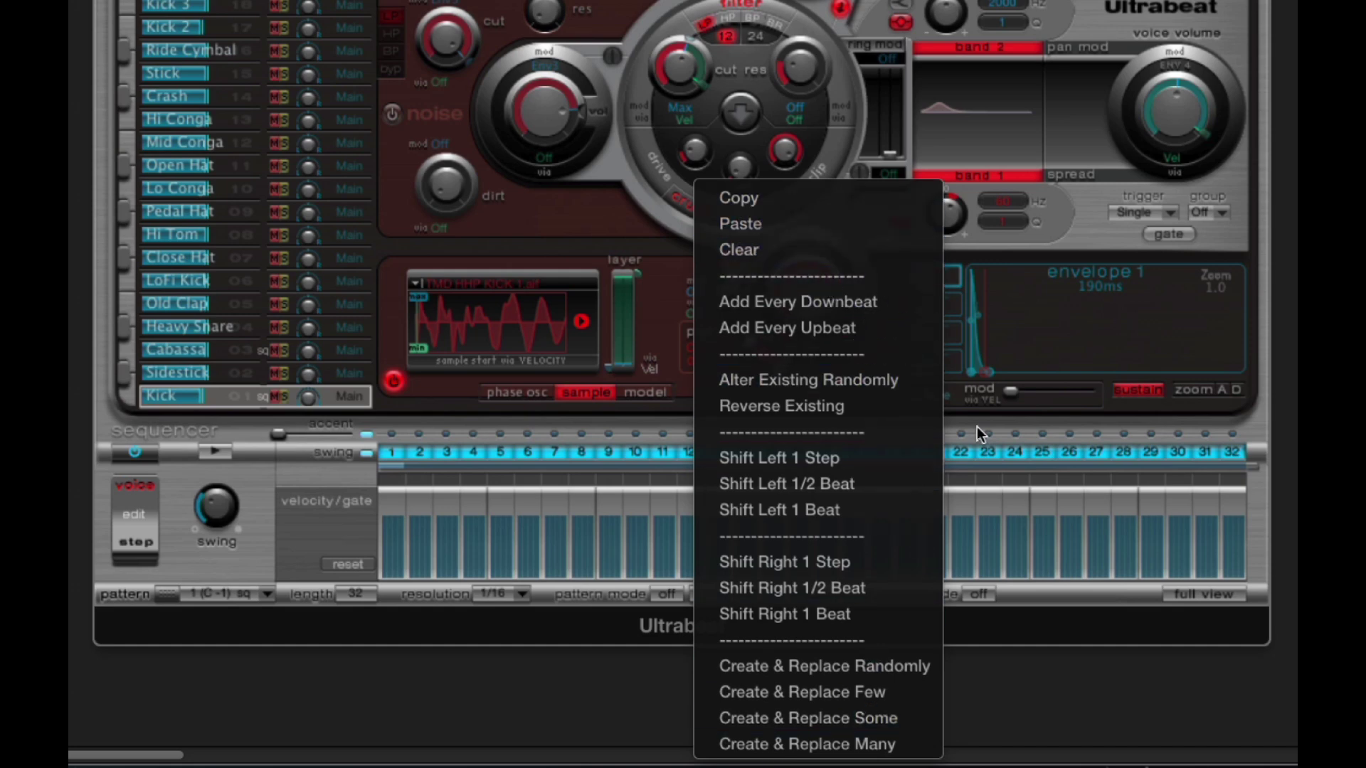
Vary the velocities and gates freehand across the 32 Kick steps.
mouse_move(1026, 530)
left_mouse_down()
mouse_move(986, 553)
mouse_move(870, 530)
mouse_move(730, 564)
mouse_move(596, 545)
mouse_move(463, 558)
mouse_move(426, 536)
mouse_move(390, 546)
left_mouse_up()
mouse_move(550, 547)
left_mouse_down()
mouse_move(1029, 548)
mouse_move(997, 567)
mouse_move(1115, 547)
mouse_move(1177, 557)
mouse_move(1209, 532)
mouse_move(1206, 548)
mouse_move(1239, 541)
left_mouse_up()
mouse_move(1090, 537)
left_mouse_down()
mouse_move(1102, 542)
mouse_move(1055, 553)
left_mouse_up()
left_click(937, 542)
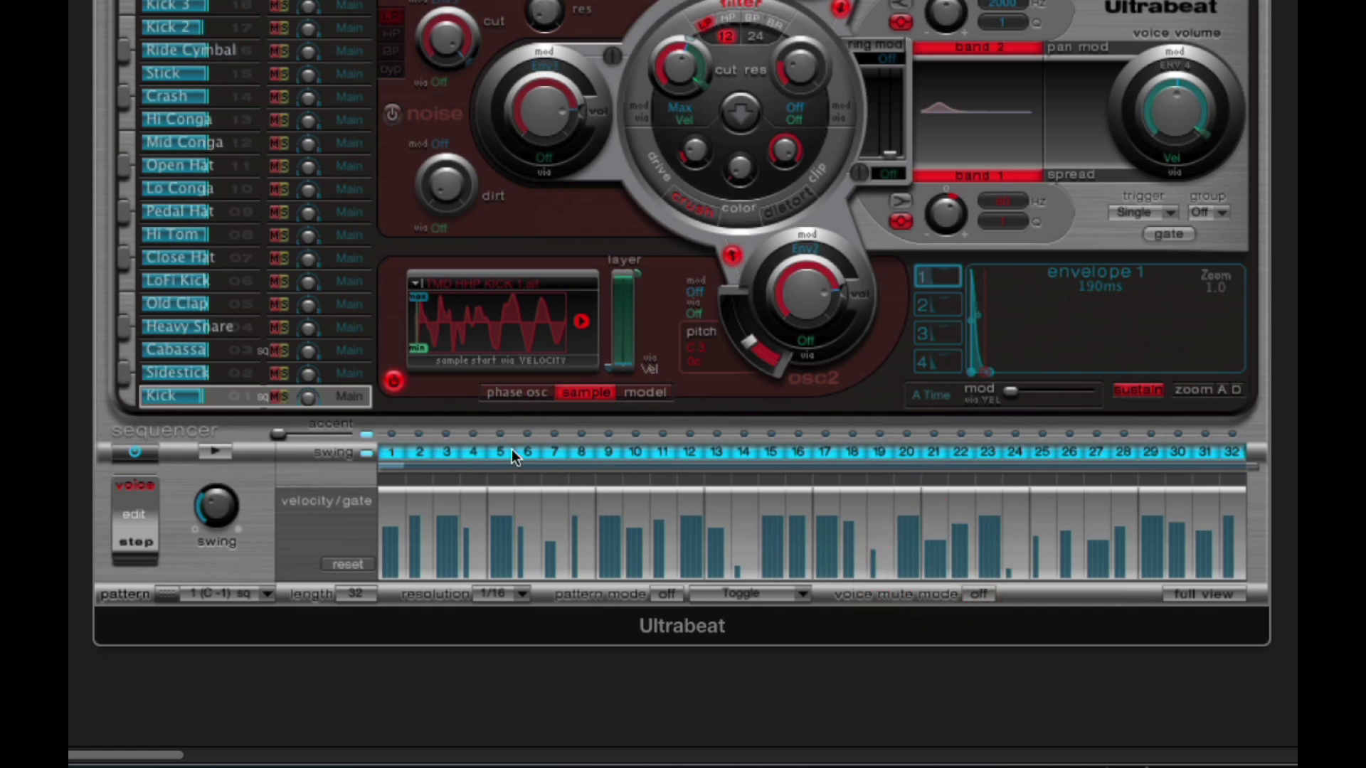
Switch all 32 Kick steps off and back on.
left_click_drag(390, 451, 1253, 463)
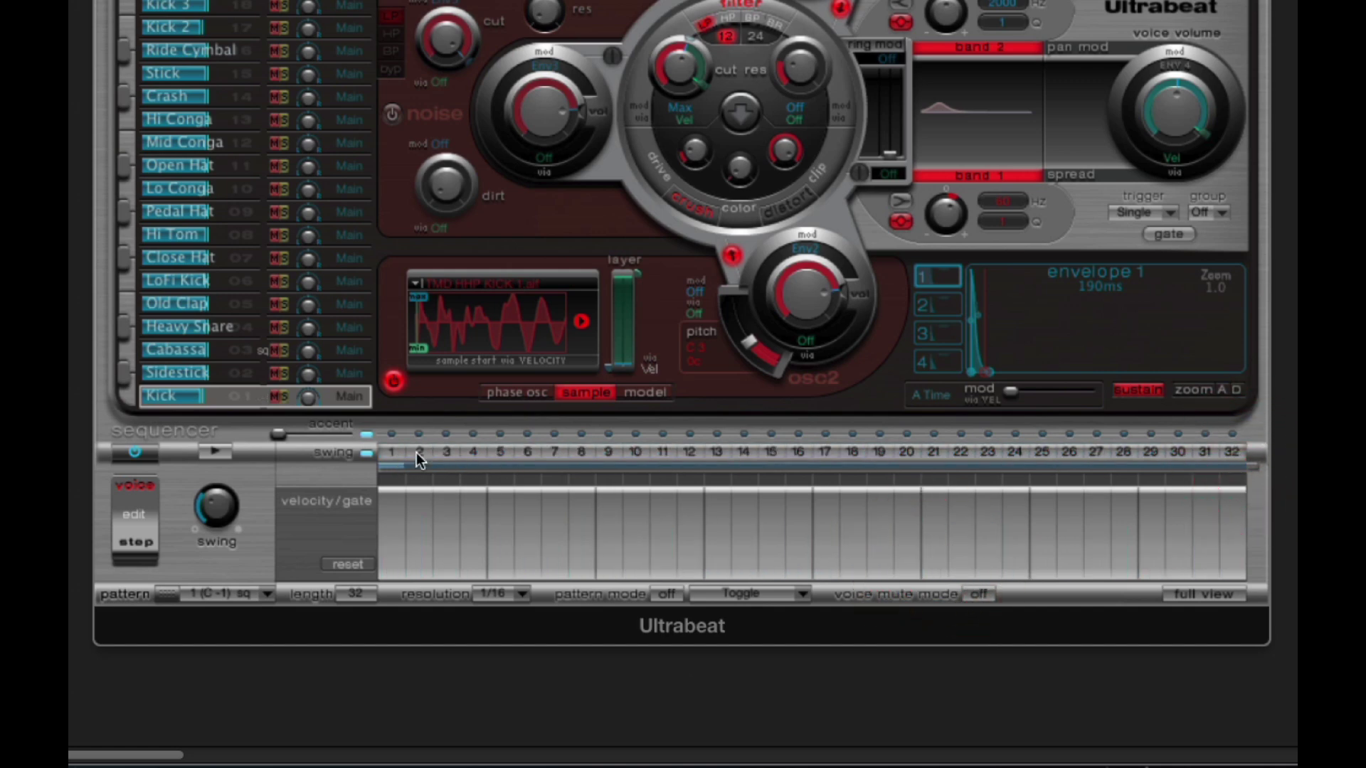
left_click_drag(416, 453, 391, 452)
left_click_drag(535, 464, 1236, 457)
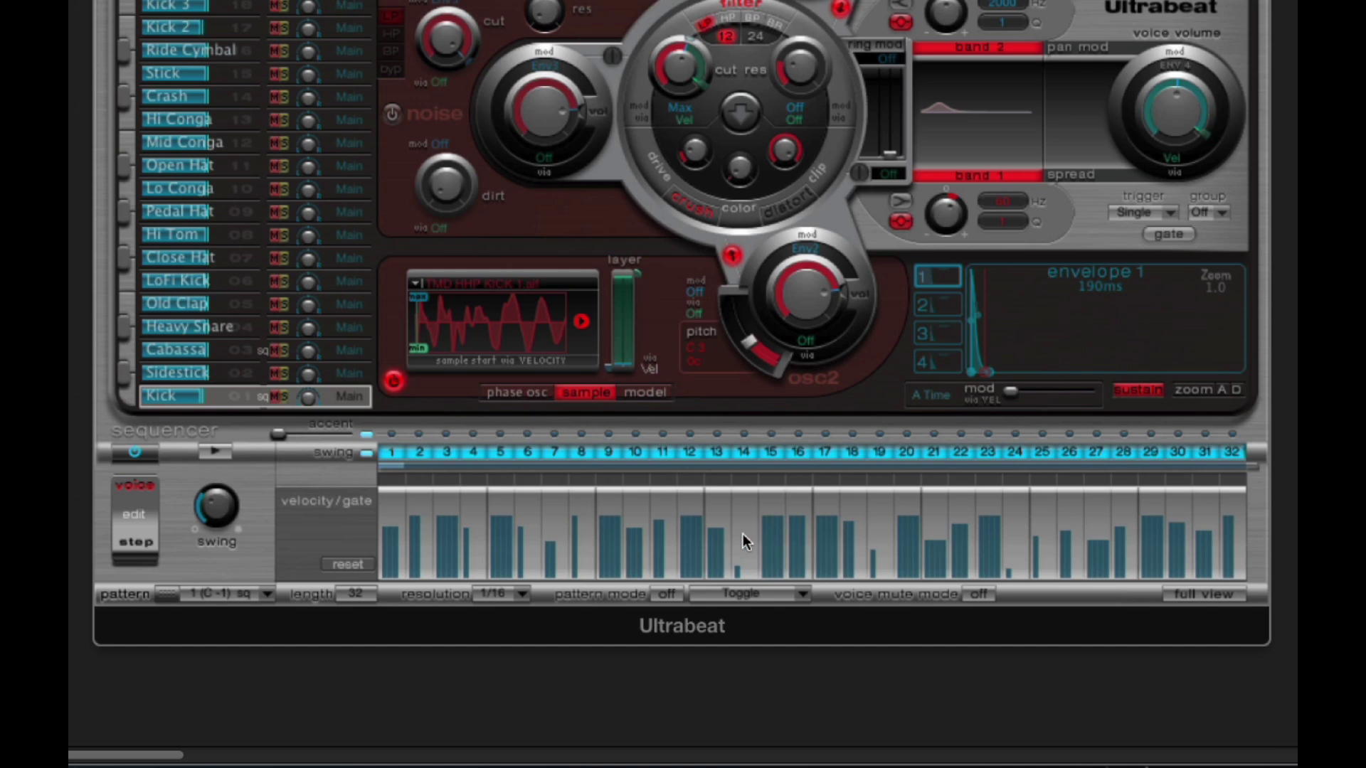
Clear the Kick row's sequence and activate all 32 steps again.
right_click(757, 453)
left_click(782, 514)
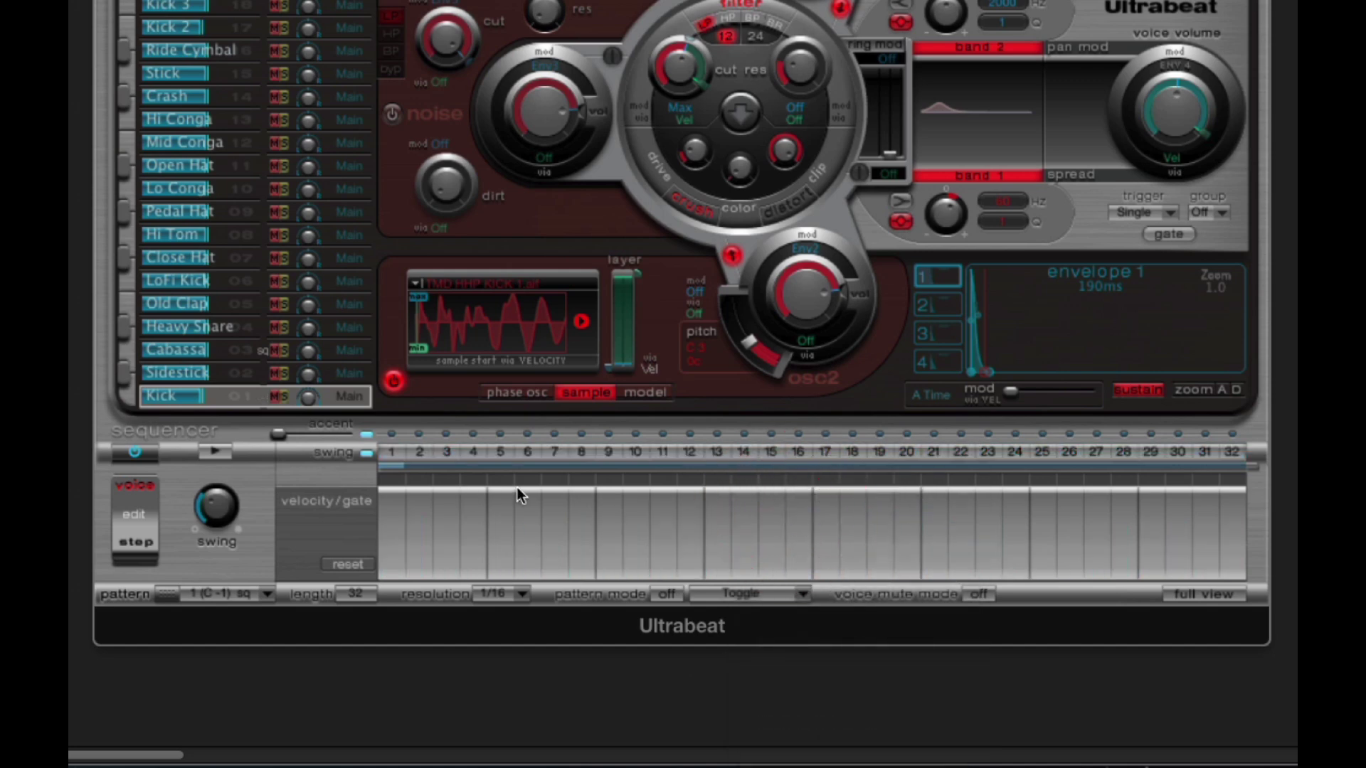
left_click_drag(390, 455, 1238, 456)
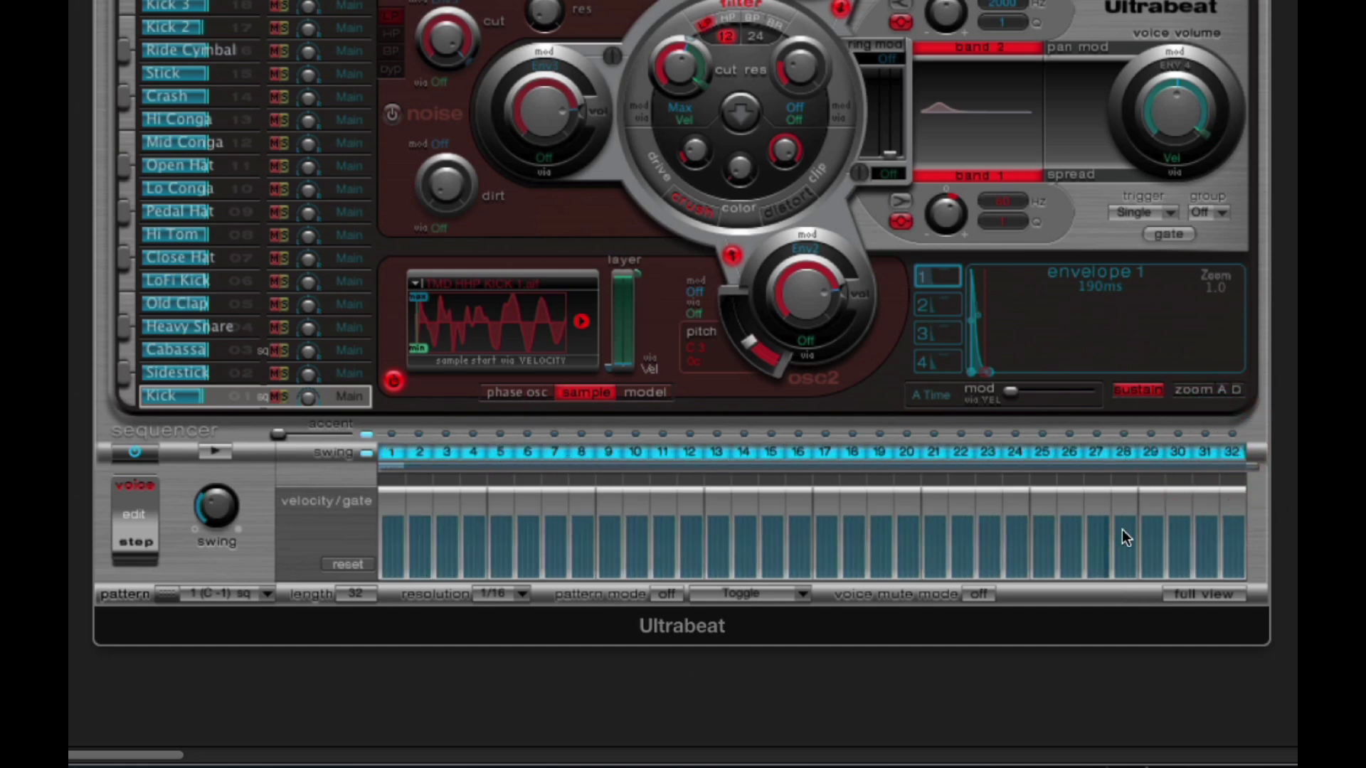
Copy the Kick row's sequence, paste it into the Lo Conga row, and compare the two sounds' rows.
left_click(806, 451)
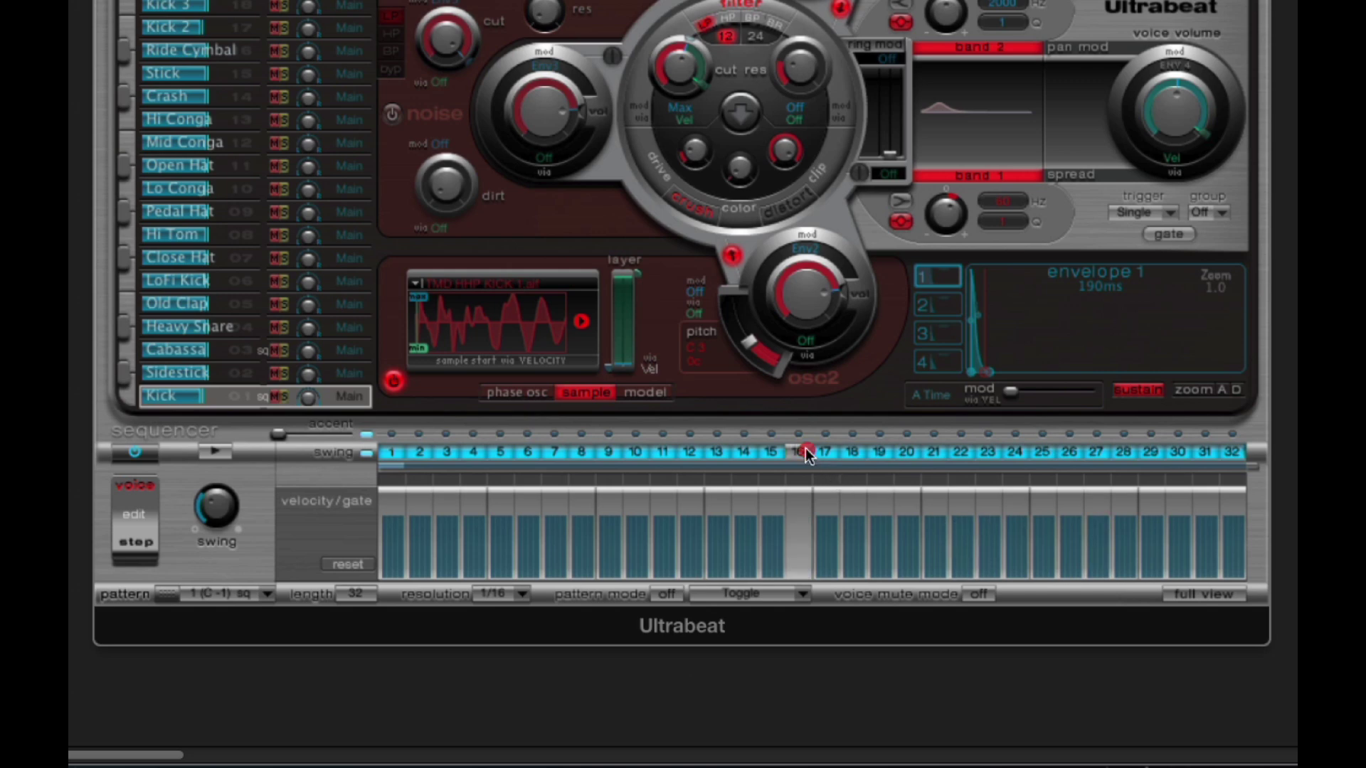
right_click(804, 450)
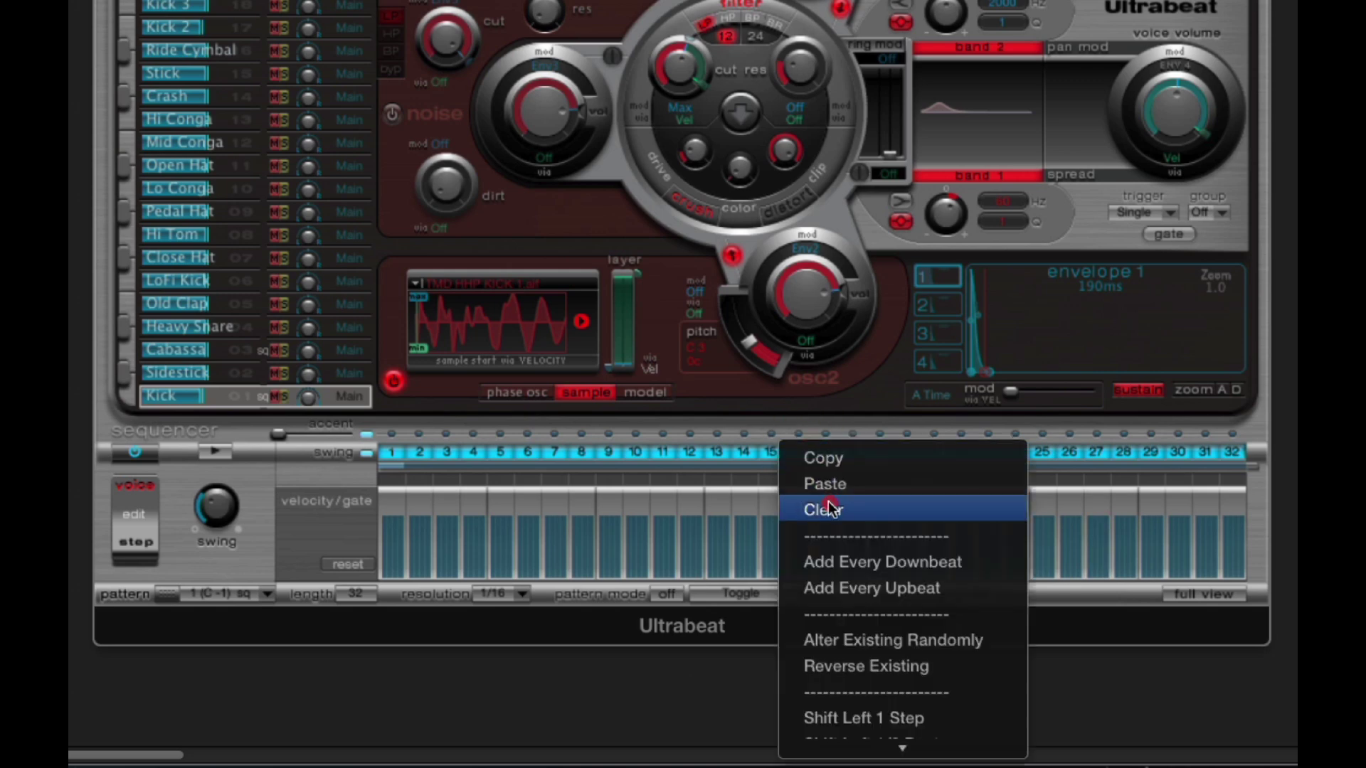
left_click(841, 463)
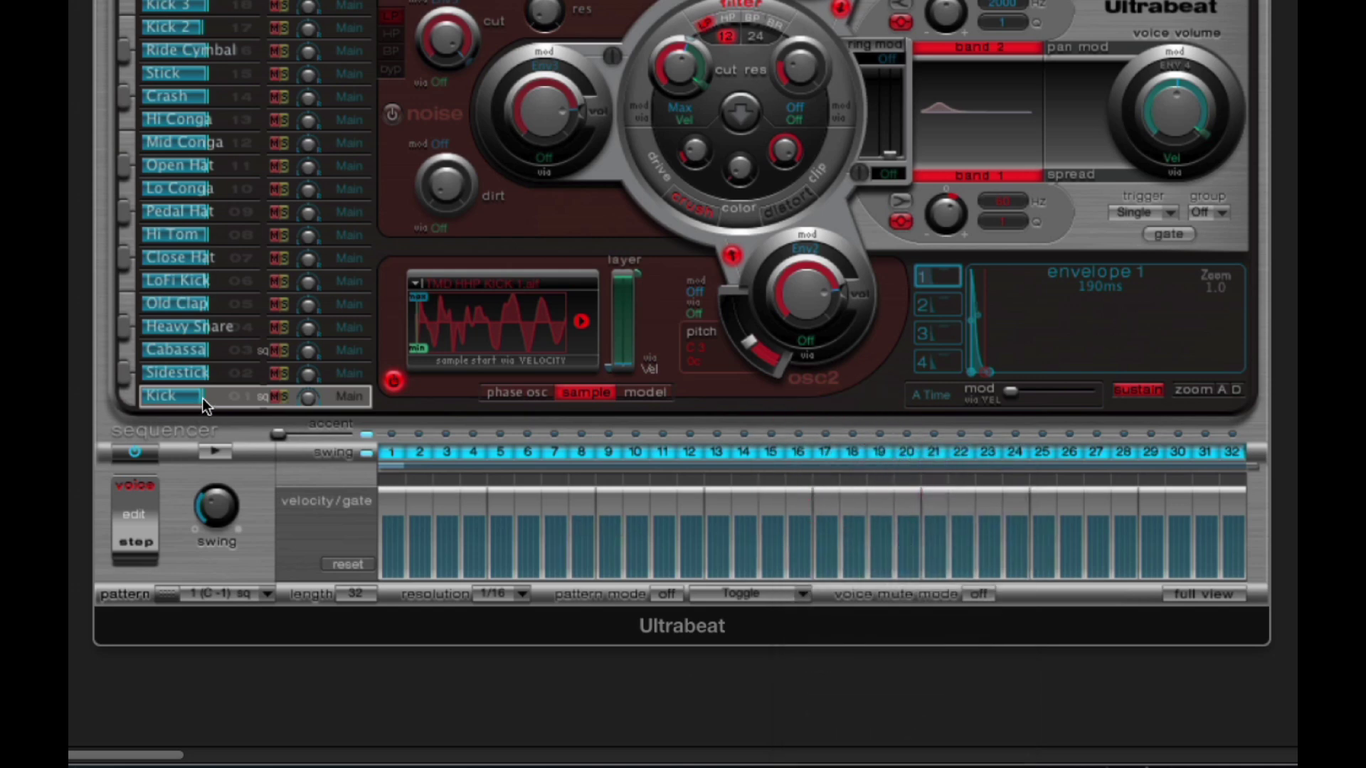
left_click(239, 186)
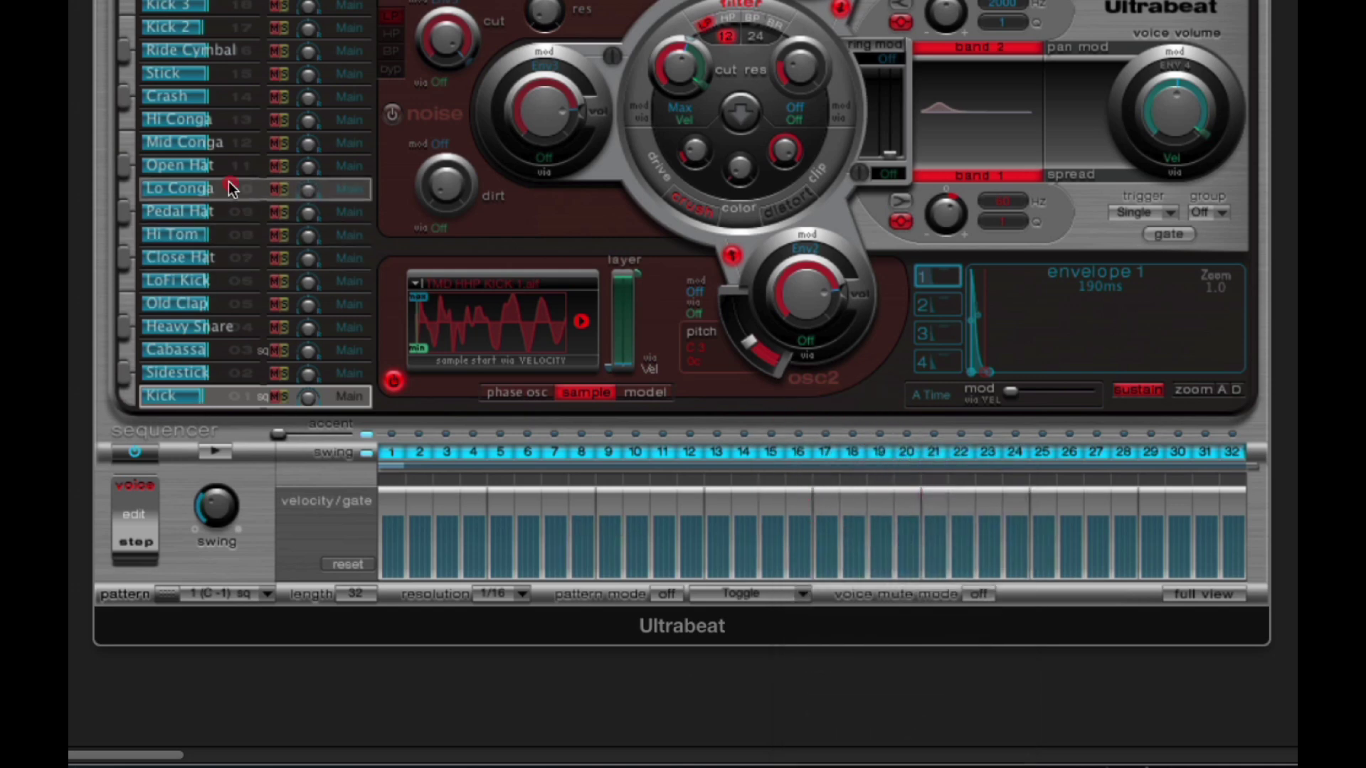
right_click(602, 457)
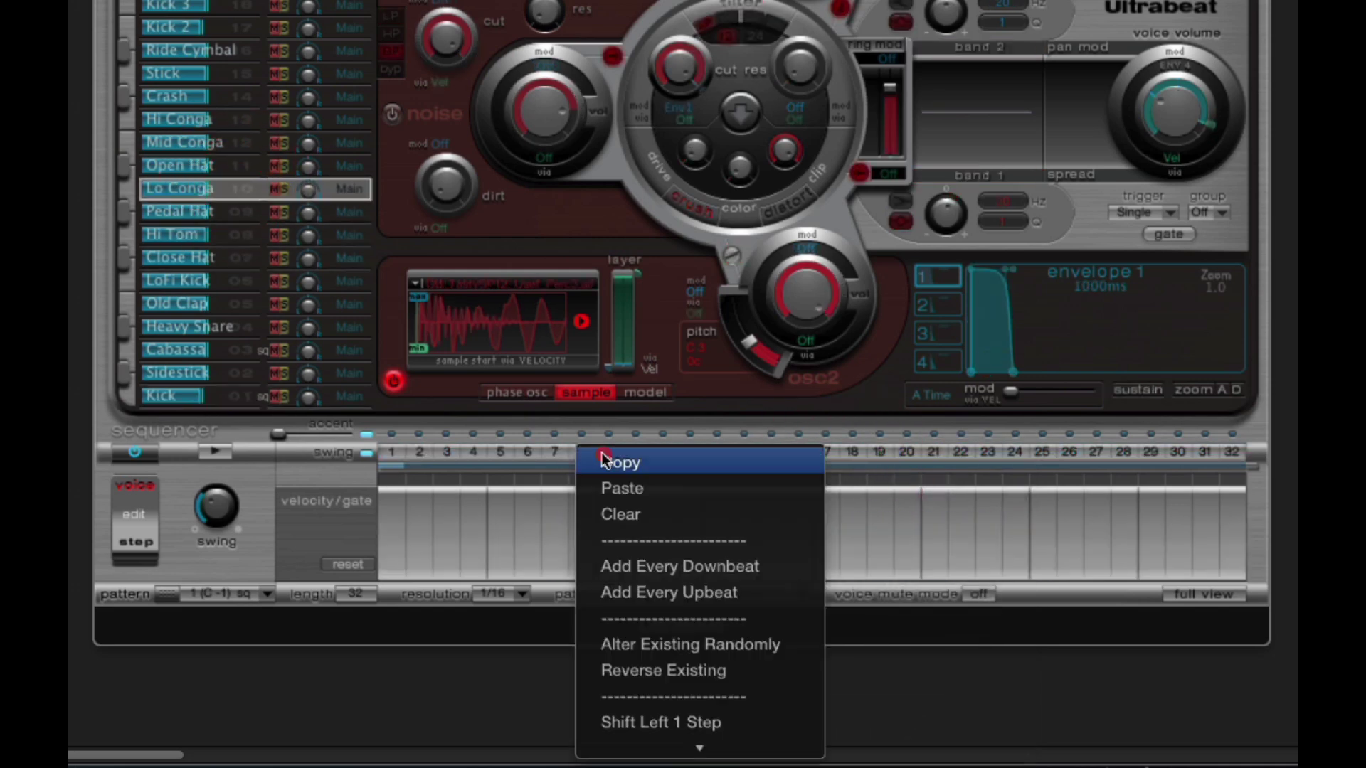
left_click(663, 490)
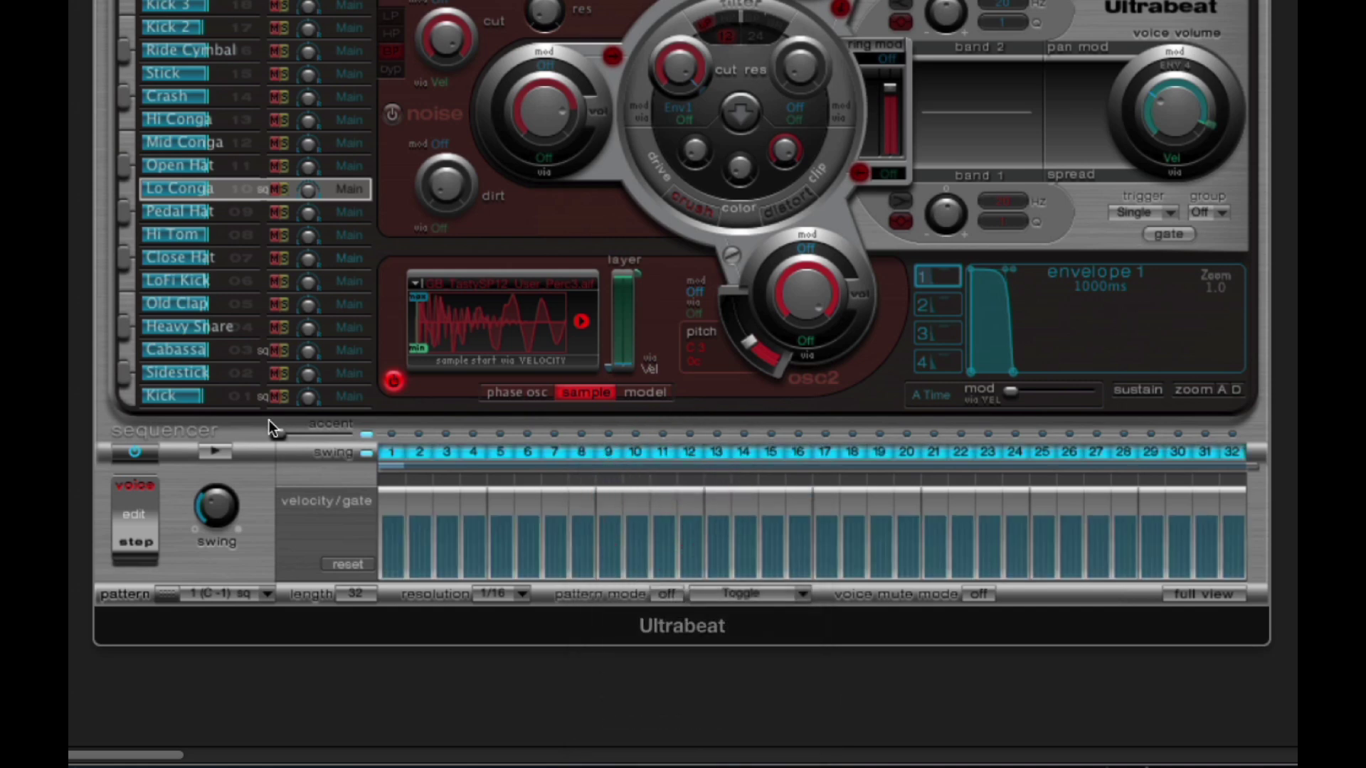
left_click(236, 399)
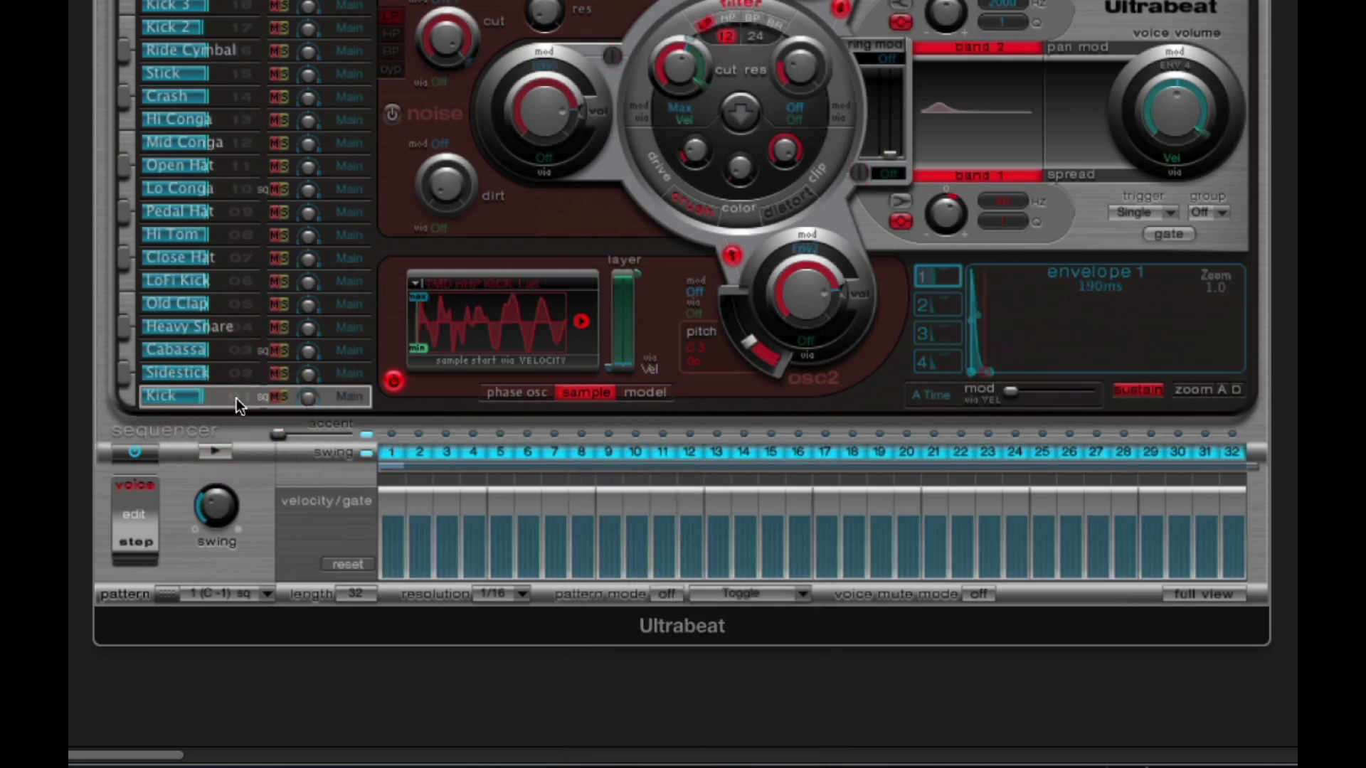
left_click(229, 188)
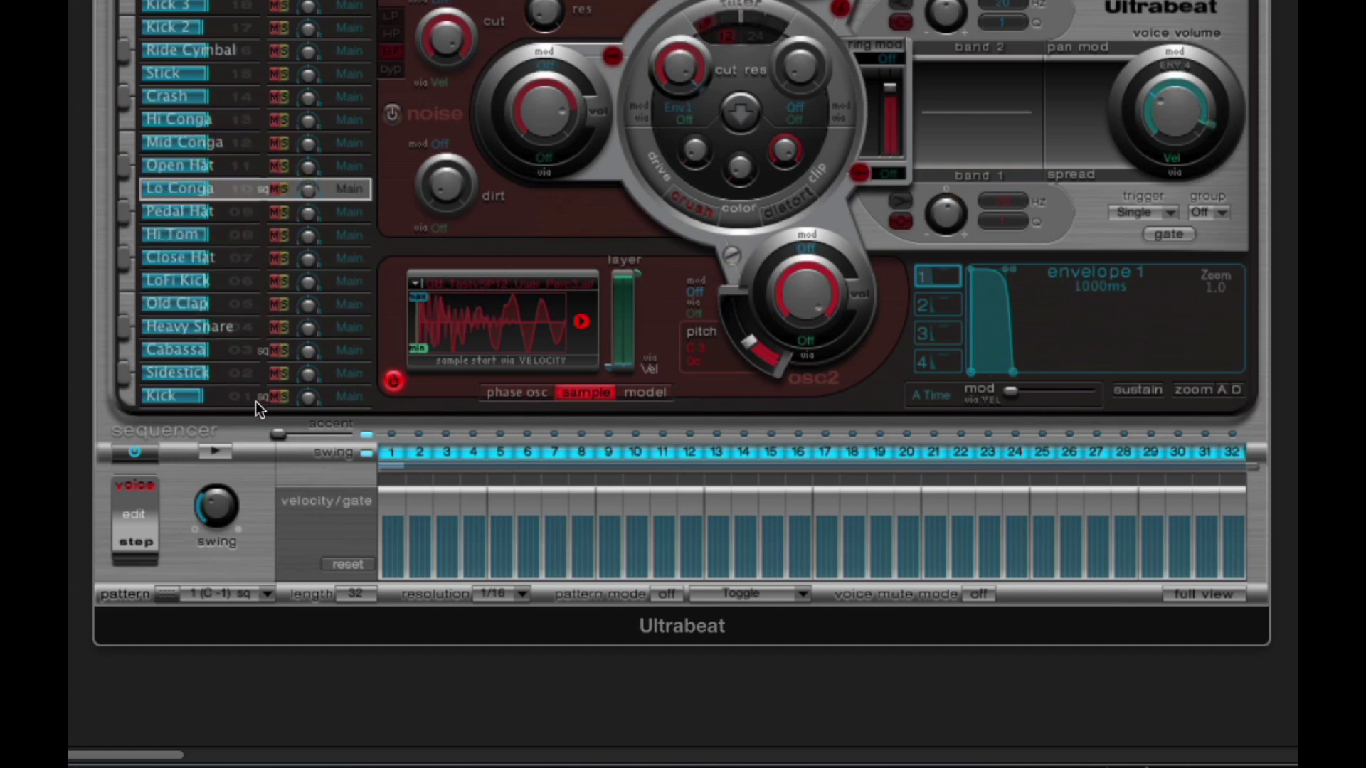
Check the pattern list and copy the Kick row's sequence from pattern 1 (C -1).
left_click(268, 594)
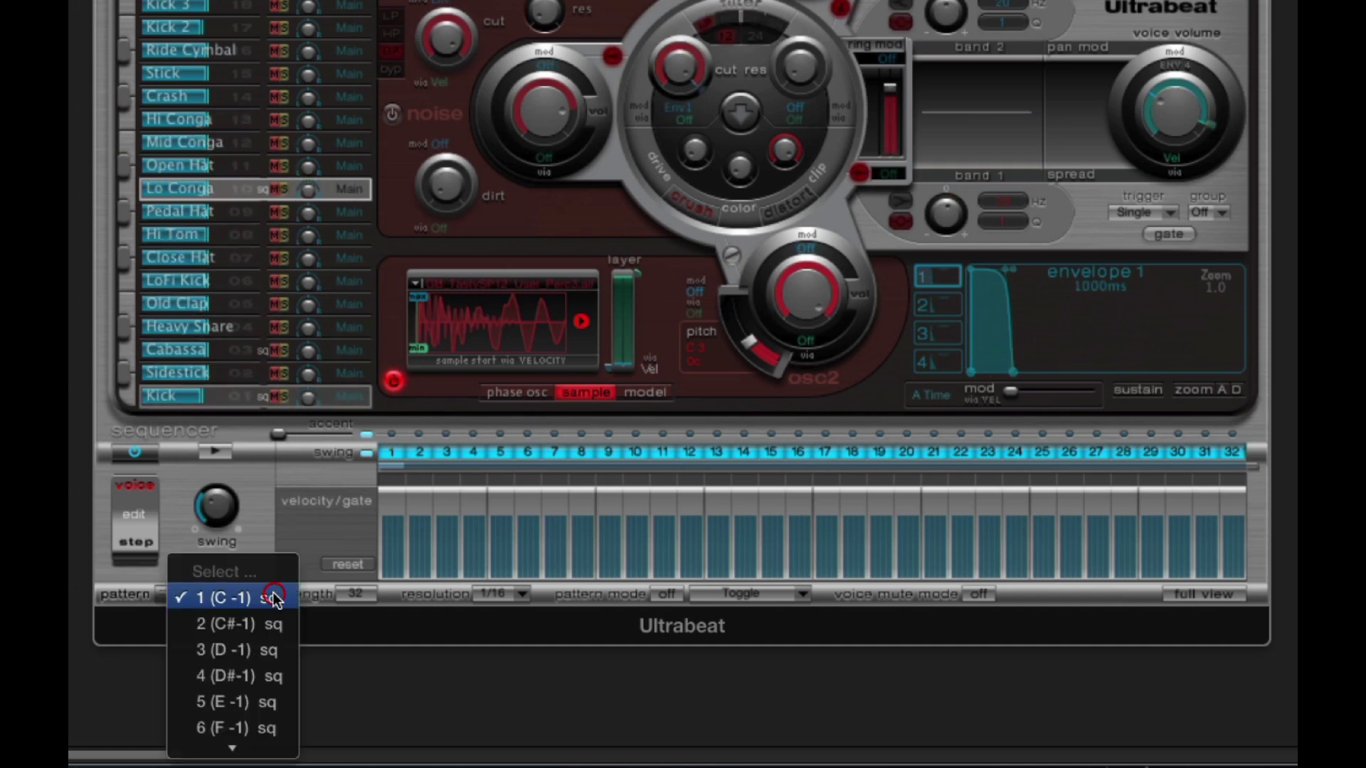
left_click(299, 530)
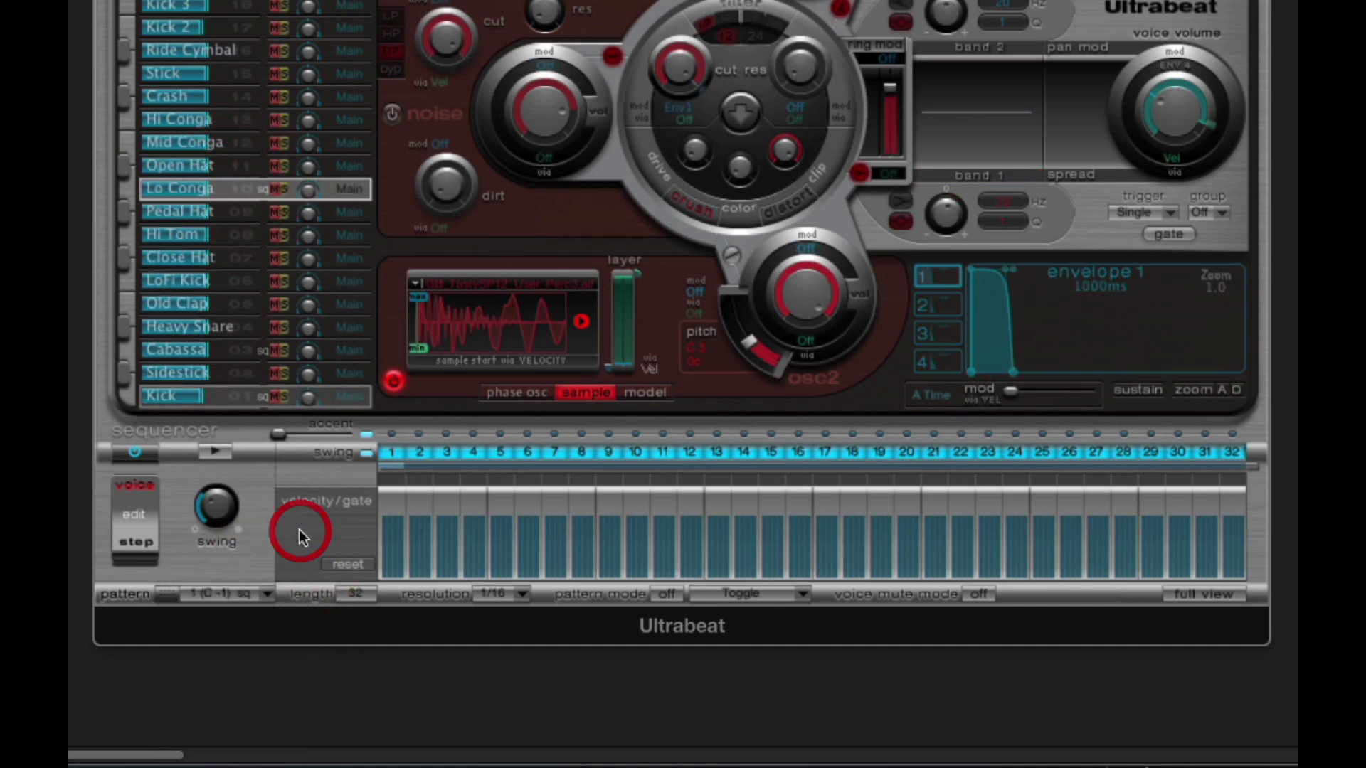
left_click(237, 397)
right_click(659, 451)
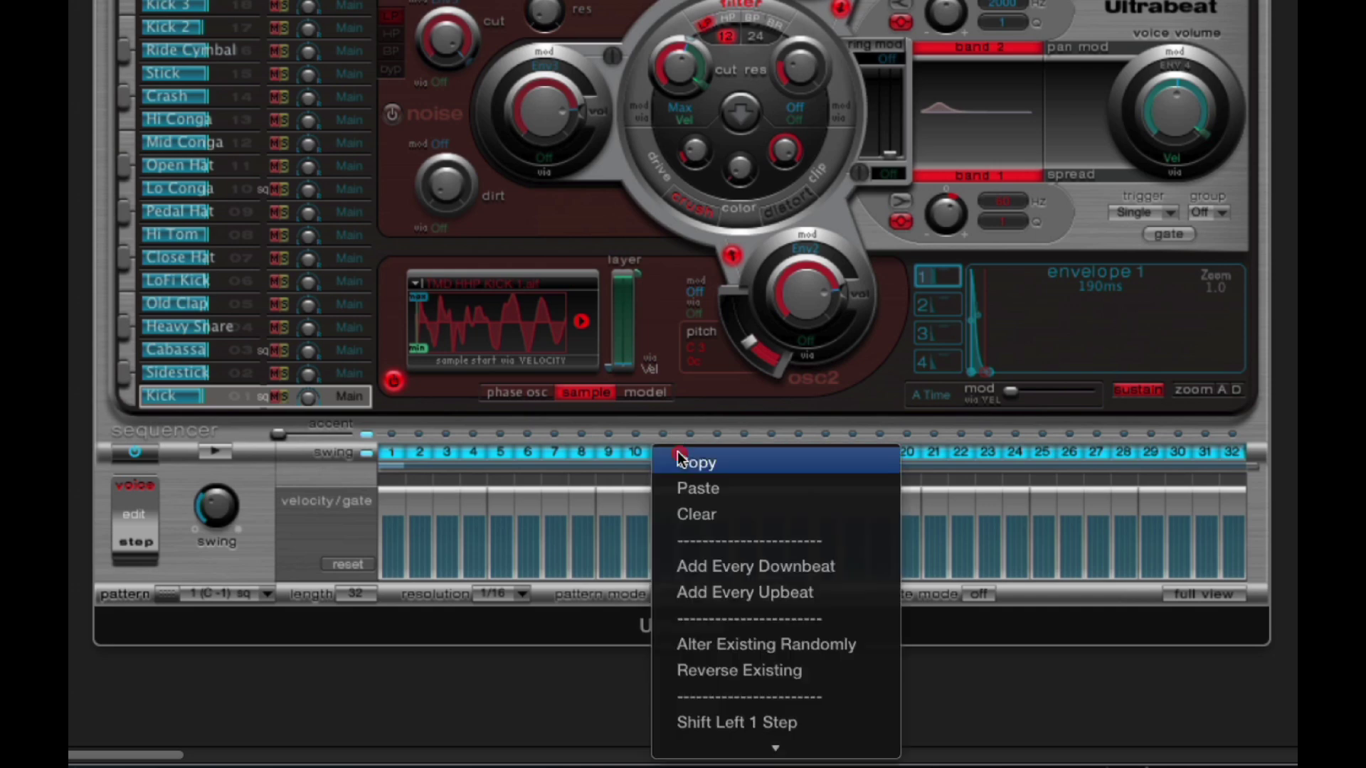
left_click(726, 463)
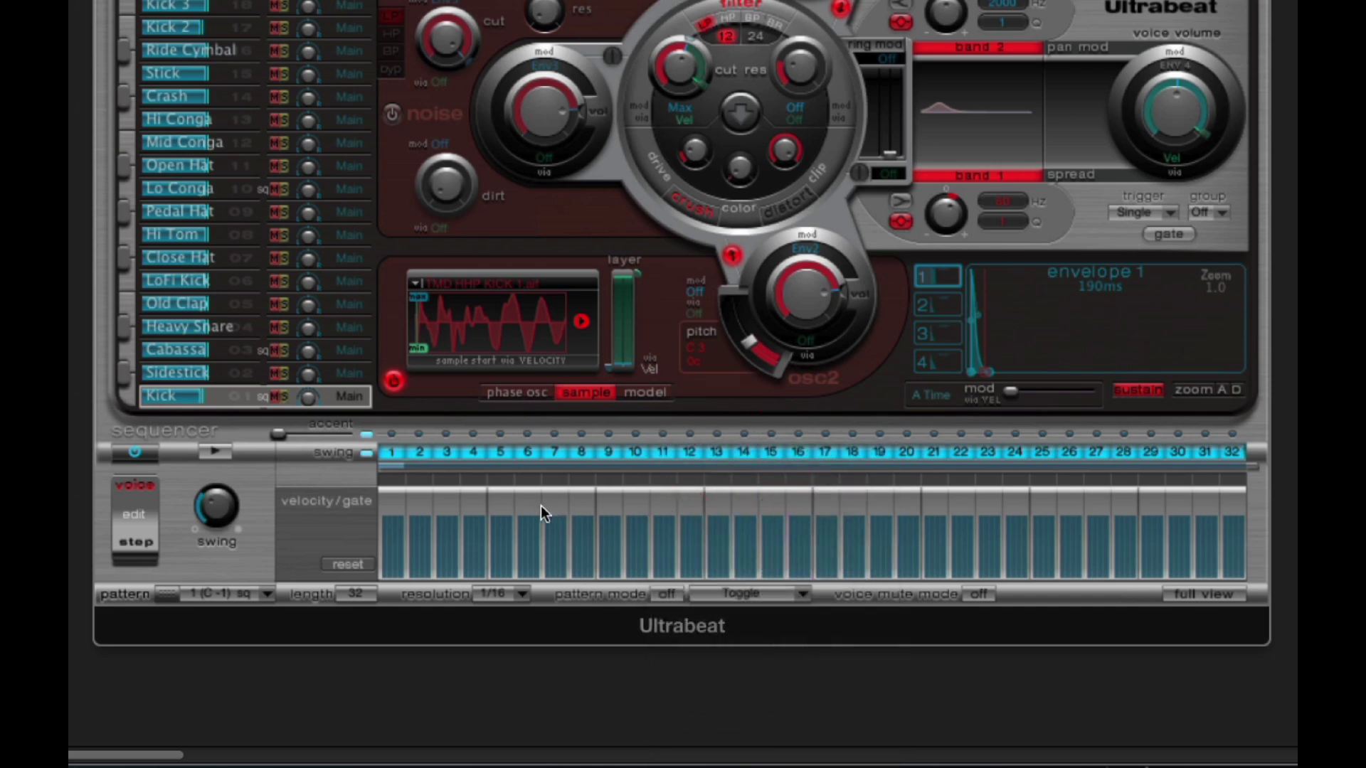
View the Kick row and its sequence commands in pattern 2 (C#-1), and return to pattern 1 (C -1).
left_click(263, 594)
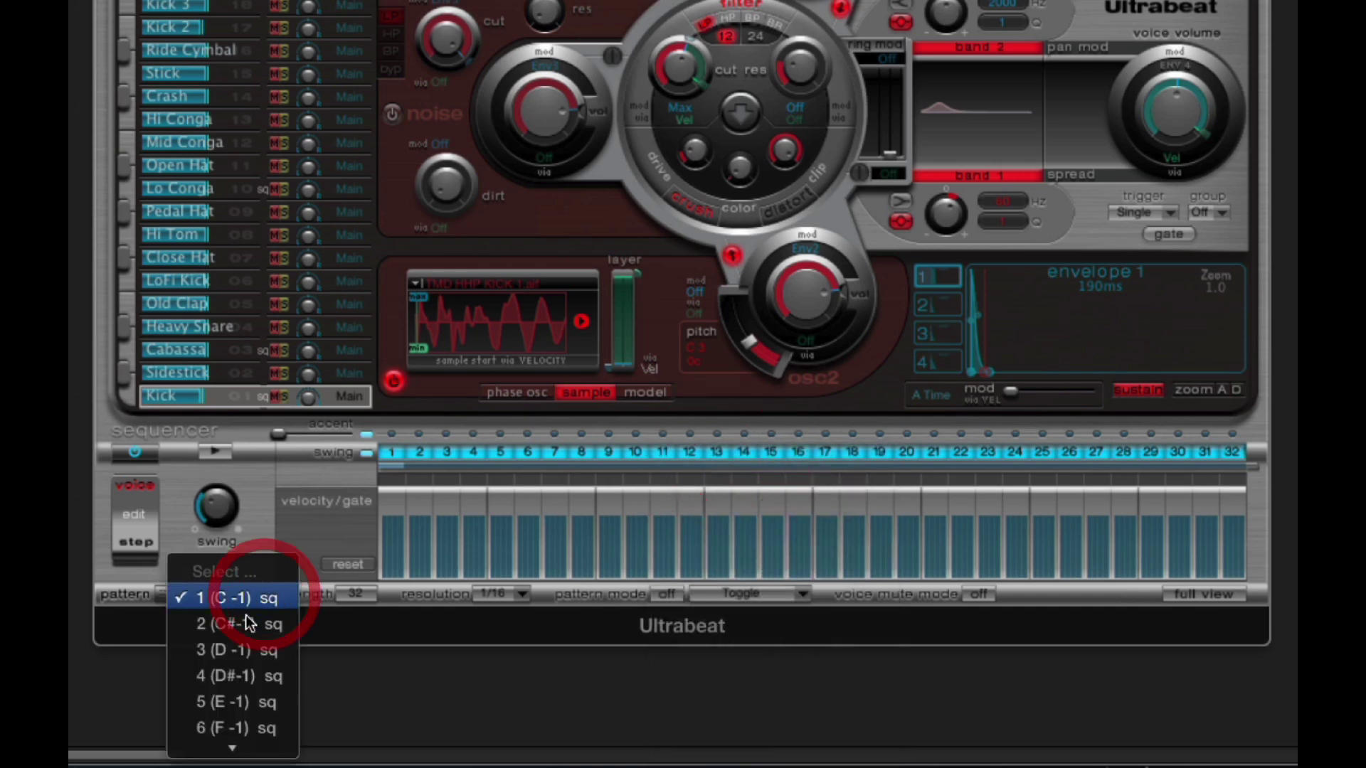
left_click(244, 620)
left_click(611, 453)
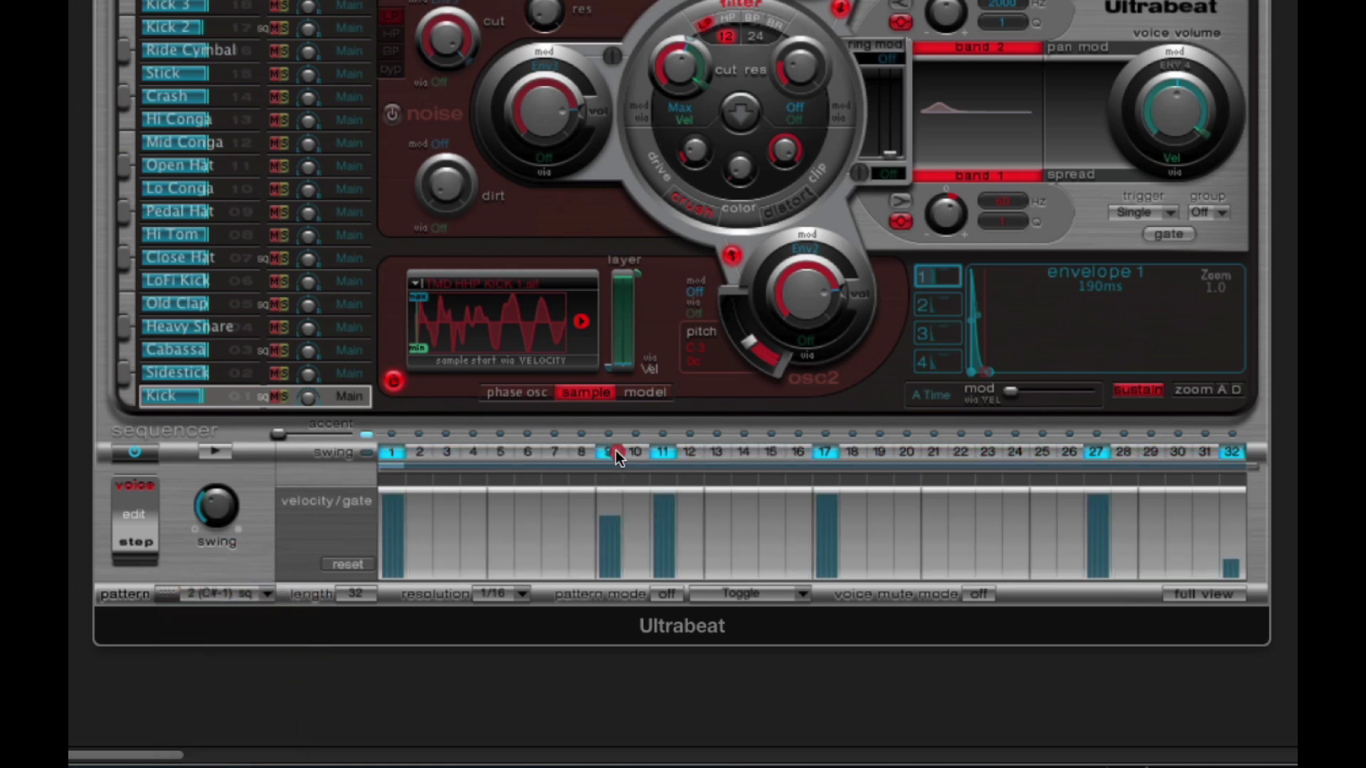
right_click(612, 452)
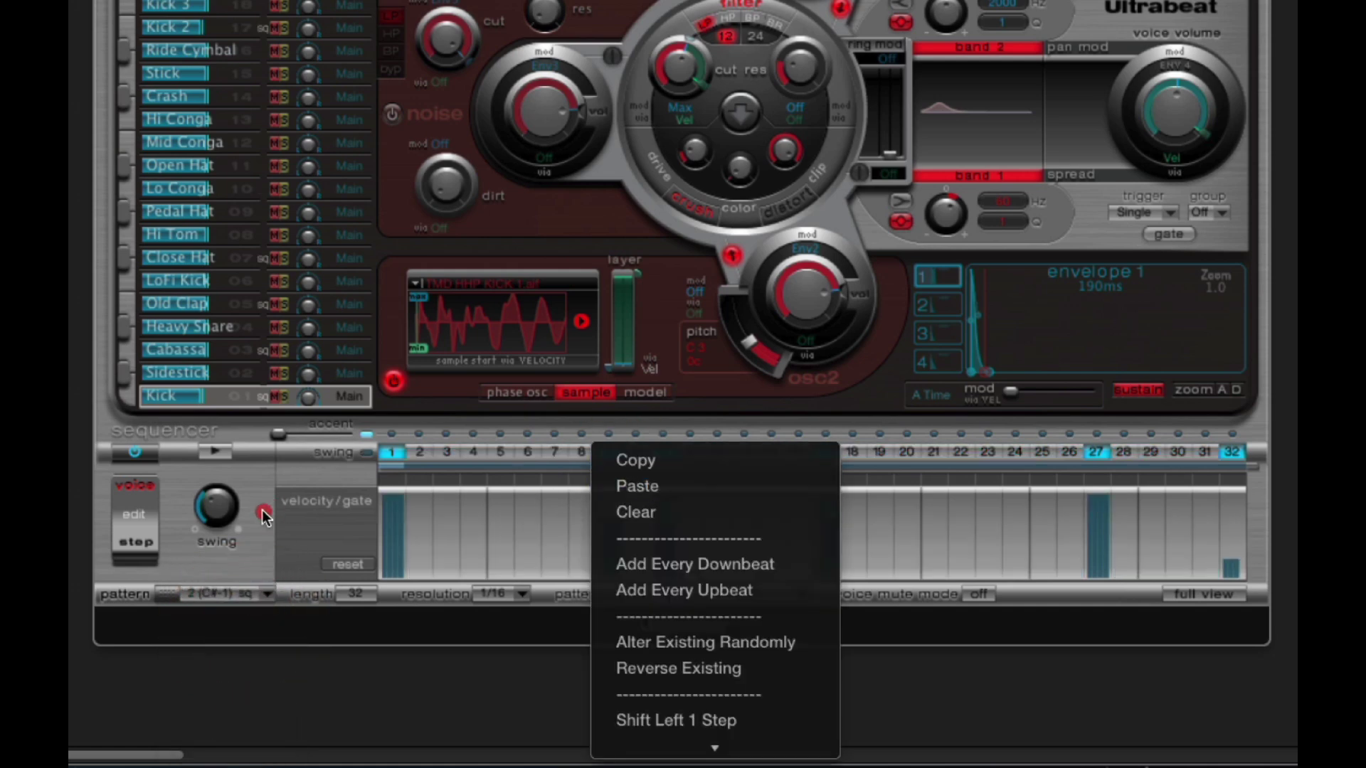
left_click(304, 513)
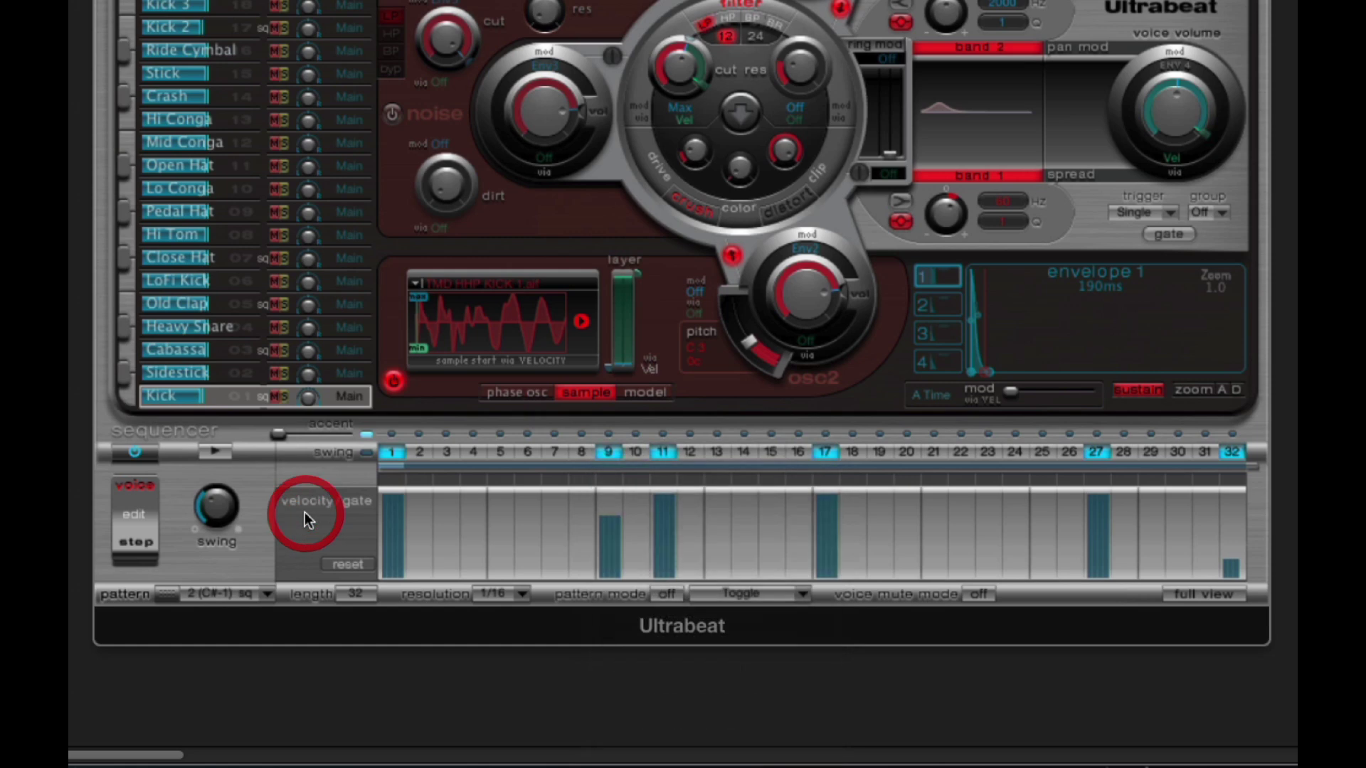
left_click(267, 592)
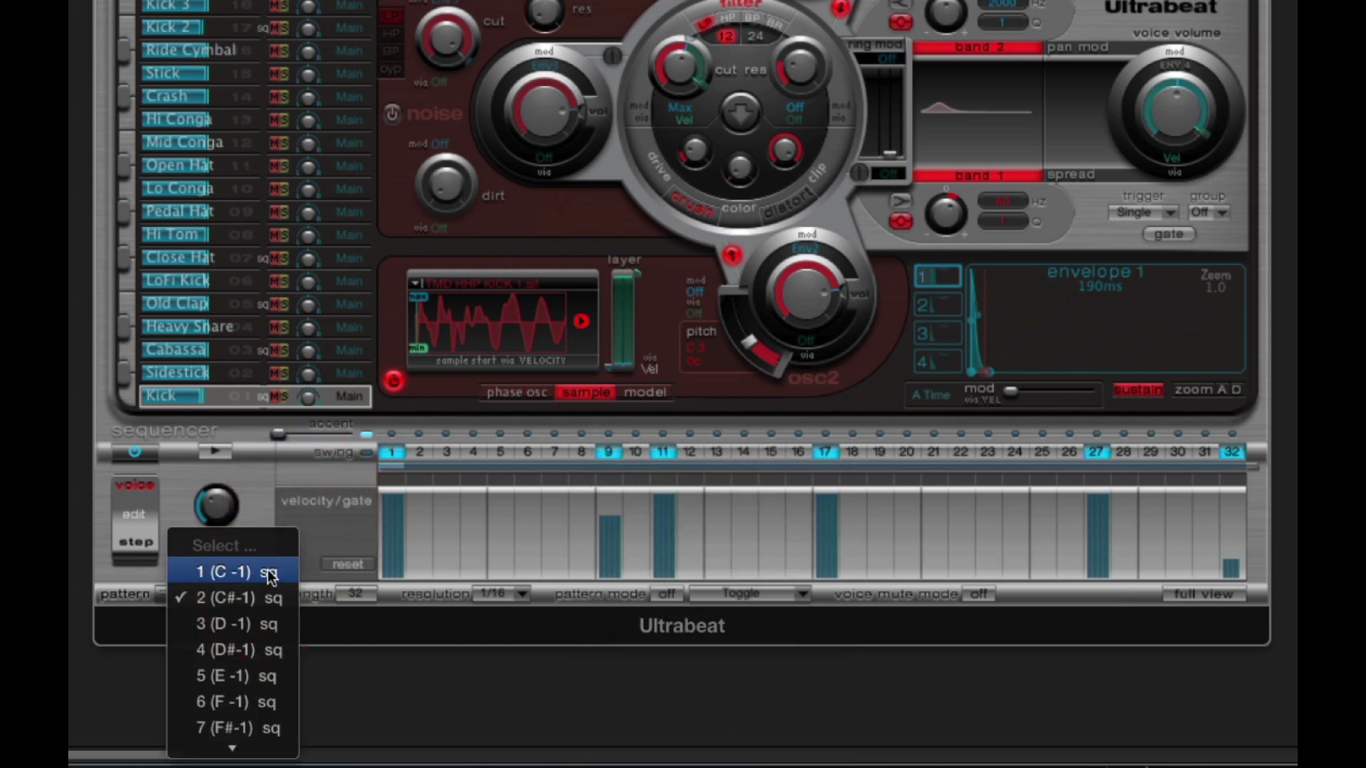
left_click(268, 572)
Clear the Kick row's sequence in pattern 1 and add a step on every downbeat.
right_click(659, 459)
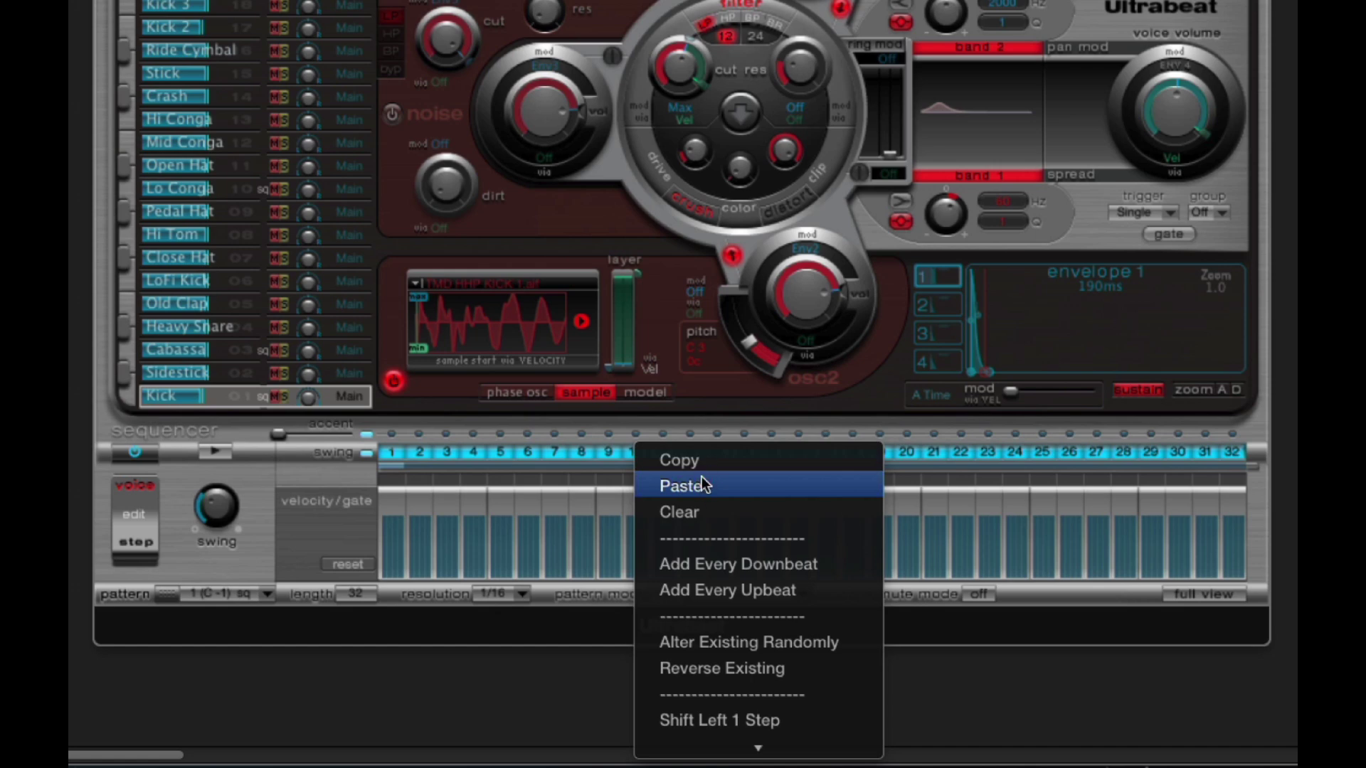
left_click(695, 512)
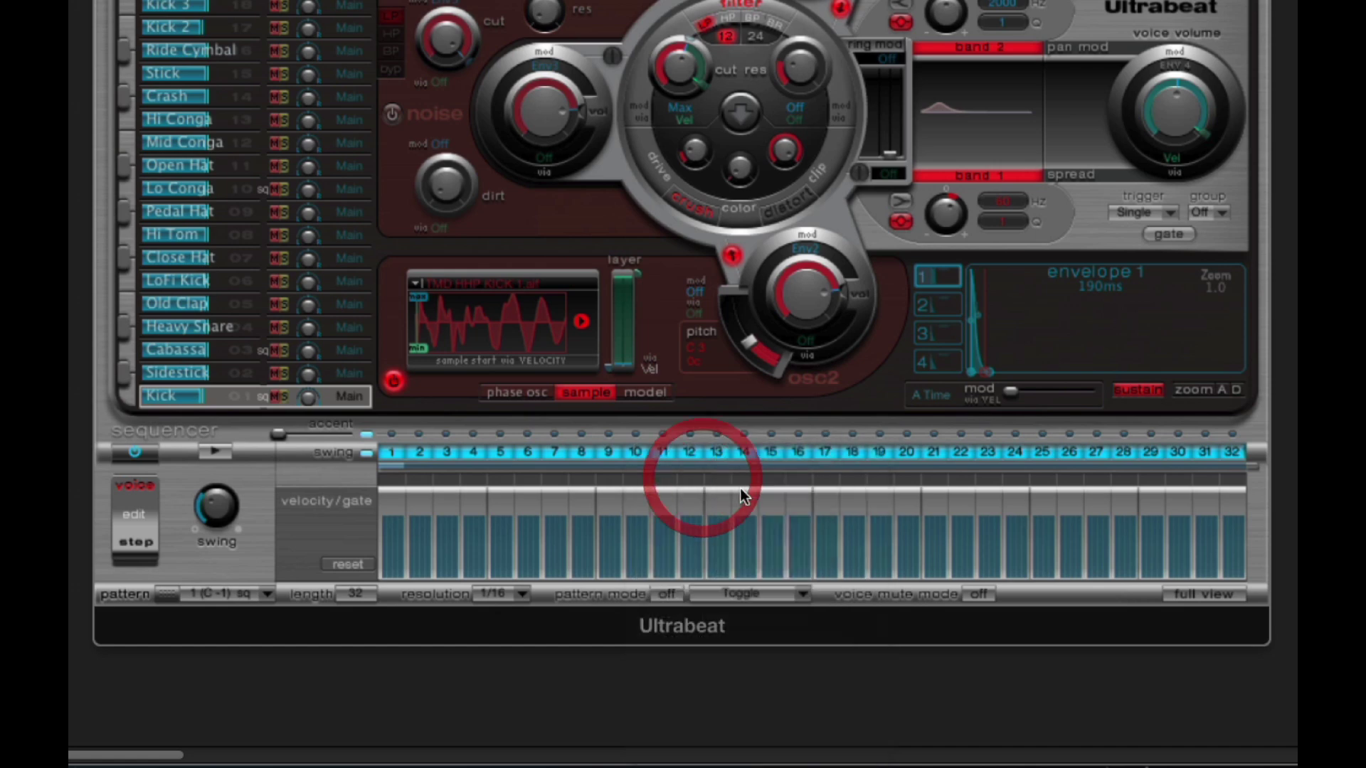
right_click(754, 447)
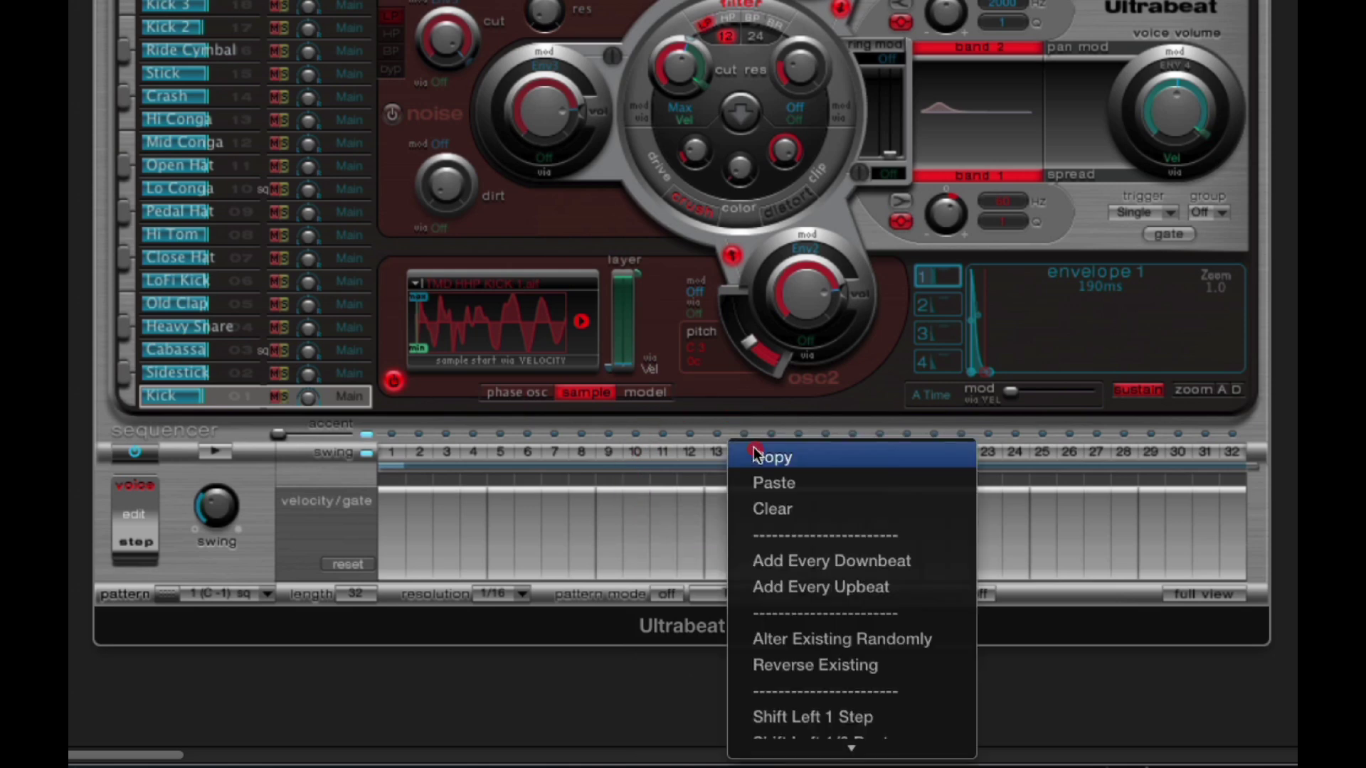
left_click(831, 561)
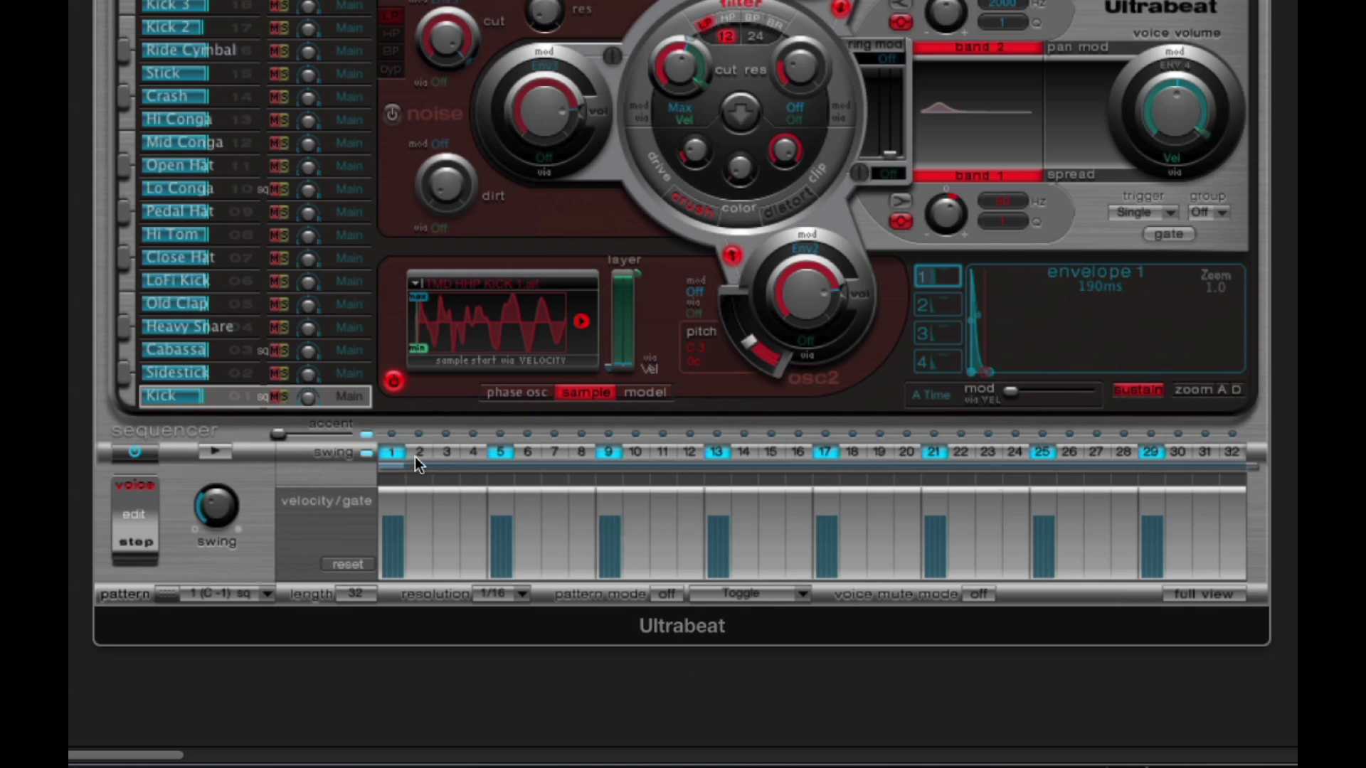
Clear the downbeat steps from the Kick row and add a step on every upbeat instead.
right_click(882, 452)
left_click(911, 512)
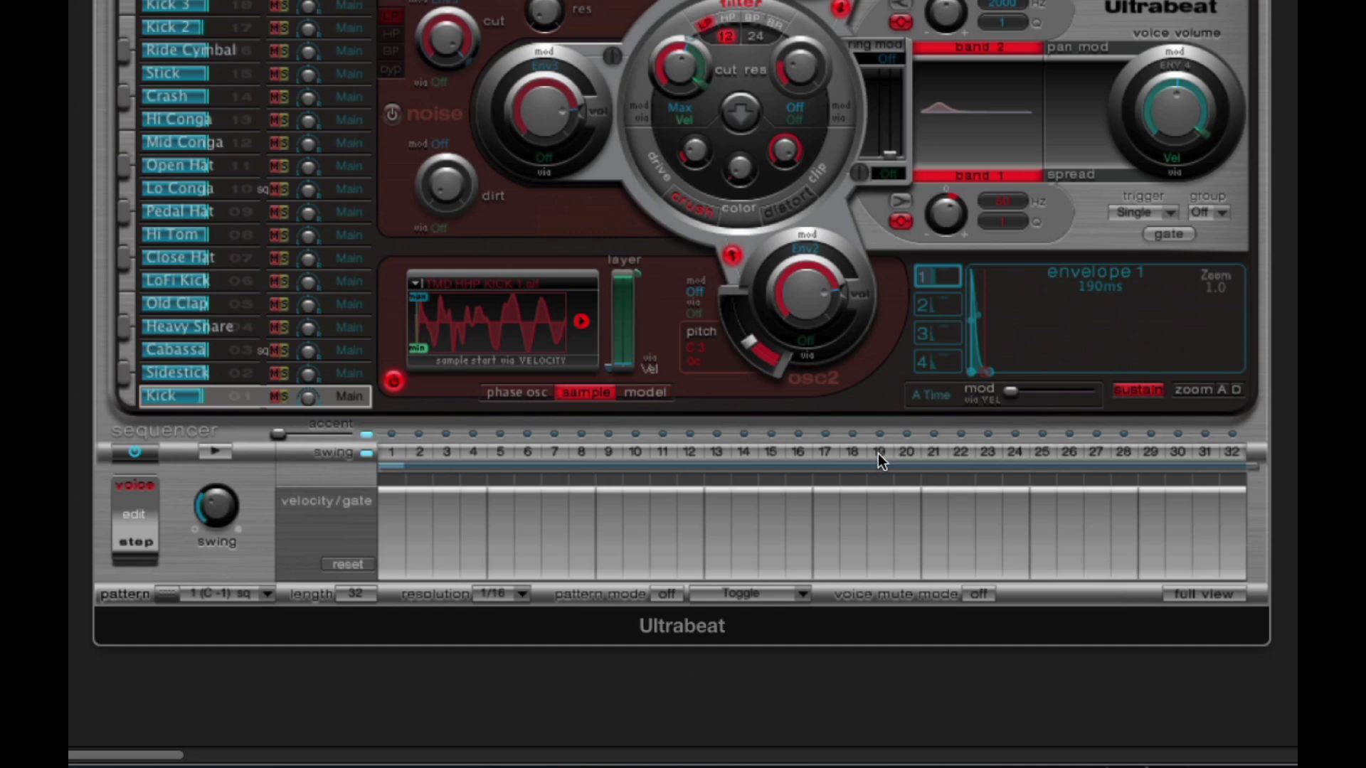
right_click(878, 454)
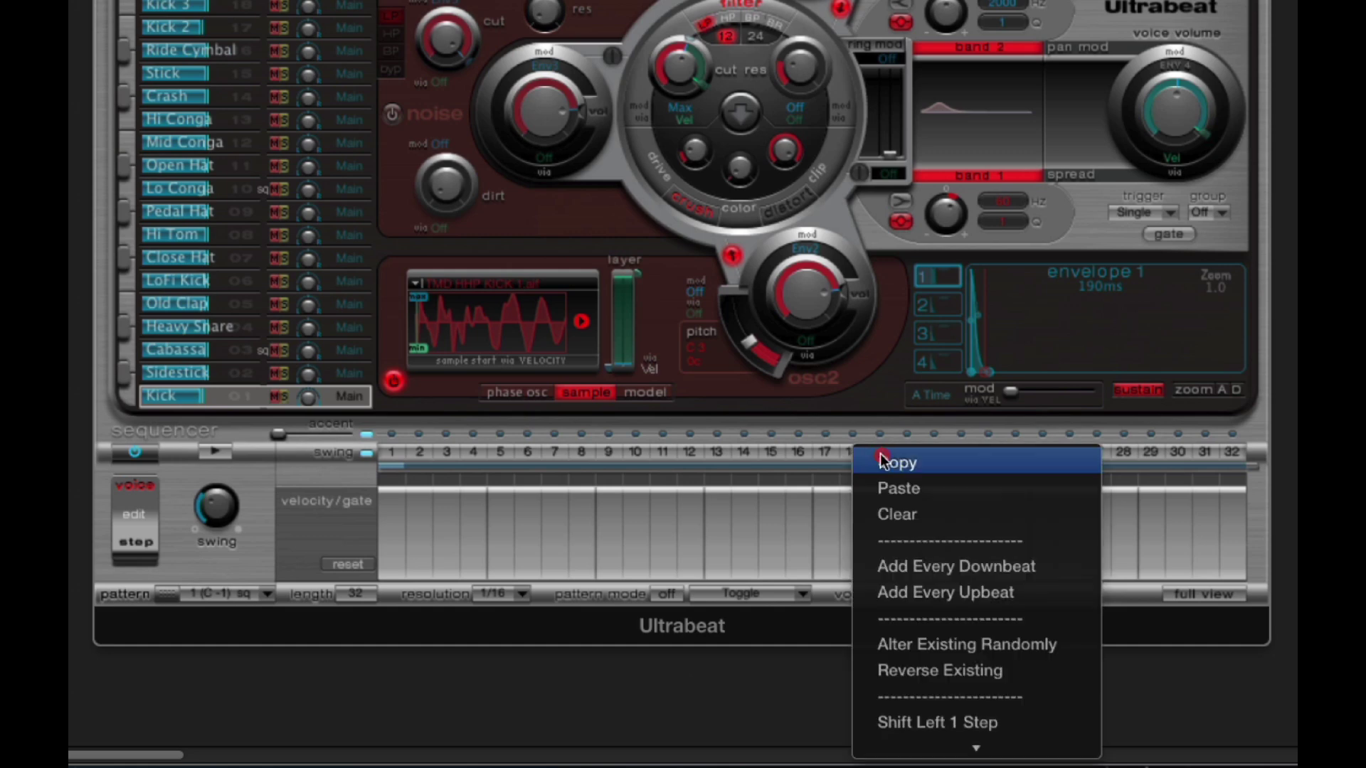
left_click(959, 592)
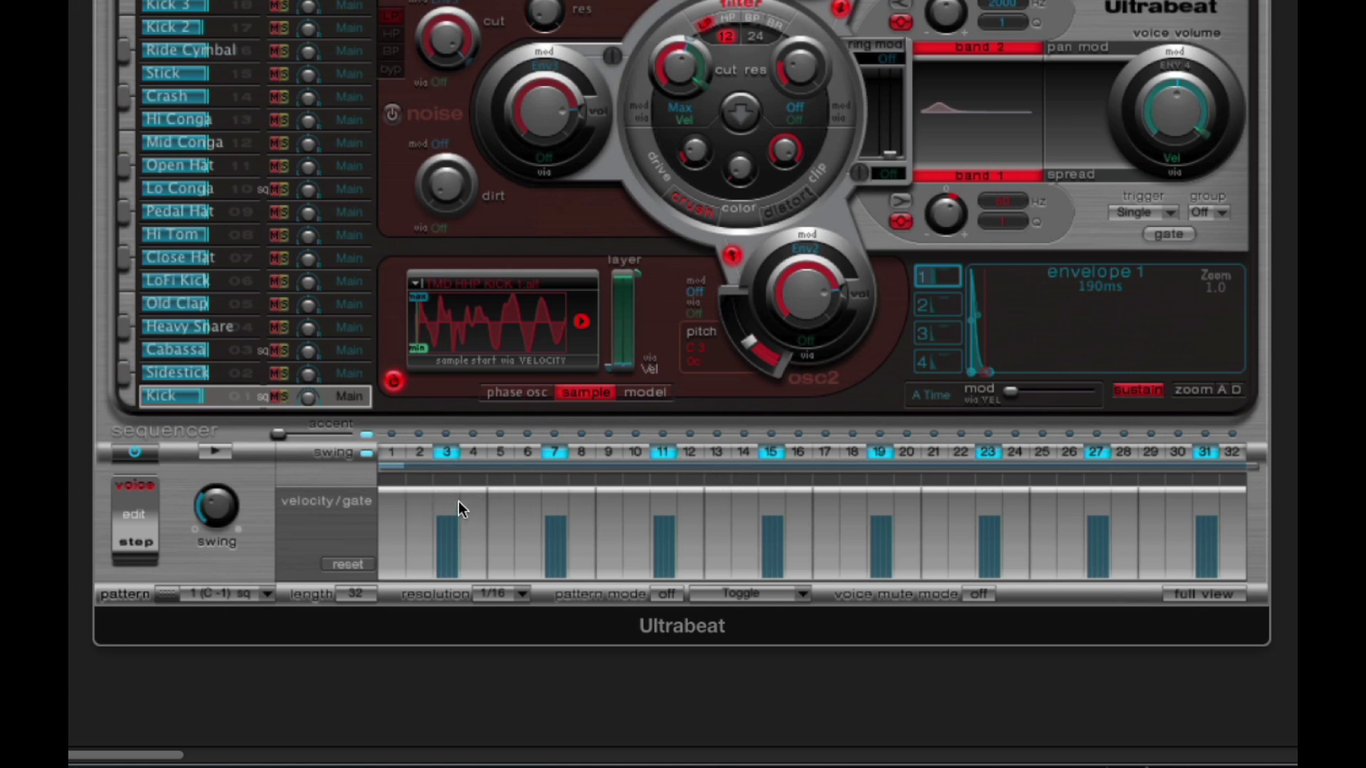
Randomly alter the Kick row's existing steps three times in a row.
right_click(732, 454)
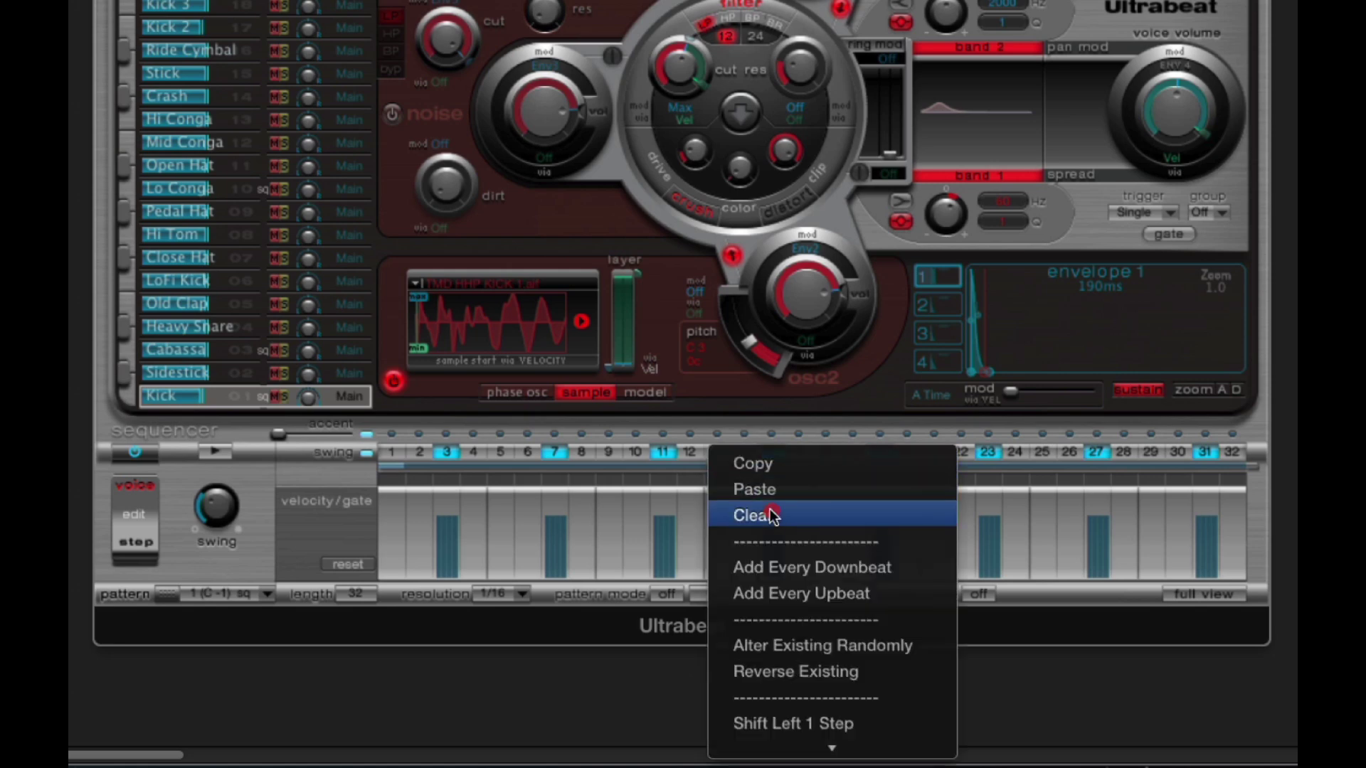
left_click(860, 645)
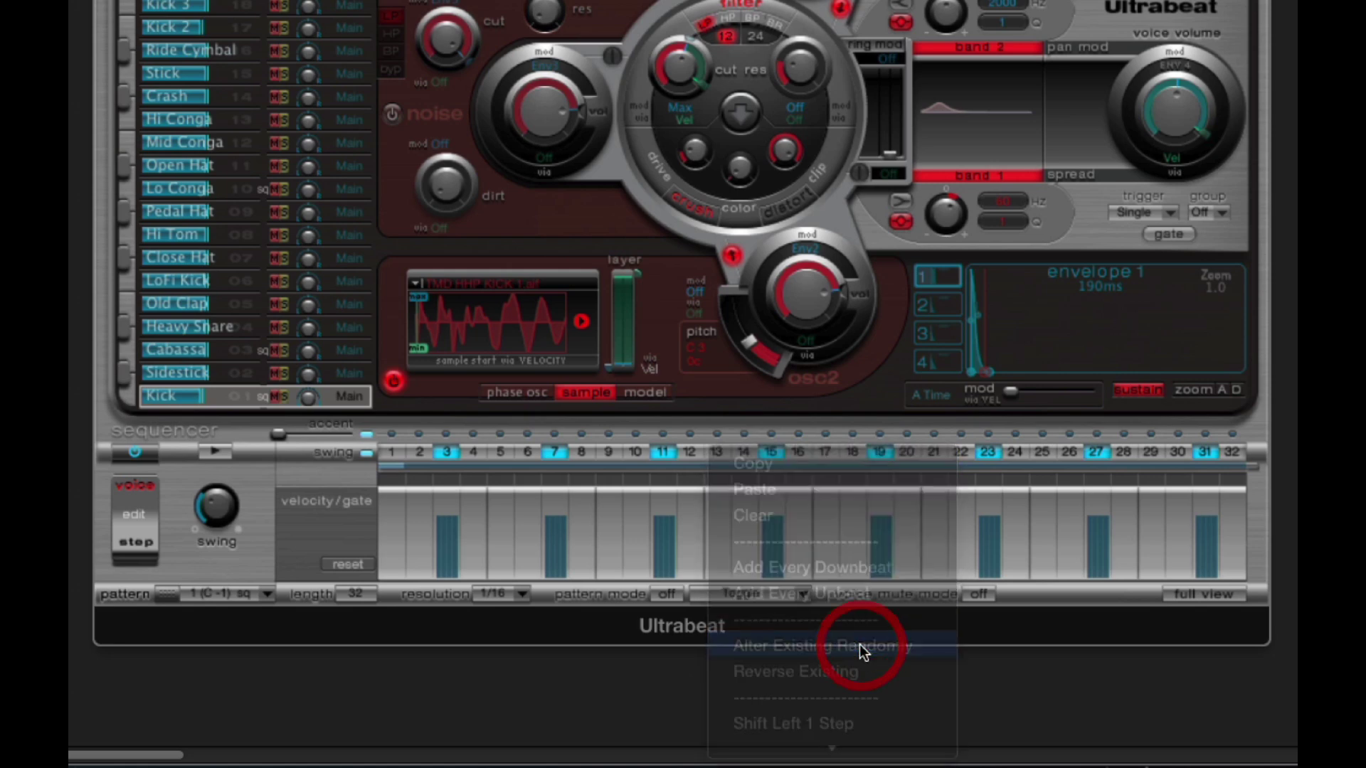
right_click(742, 454)
left_click(816, 639)
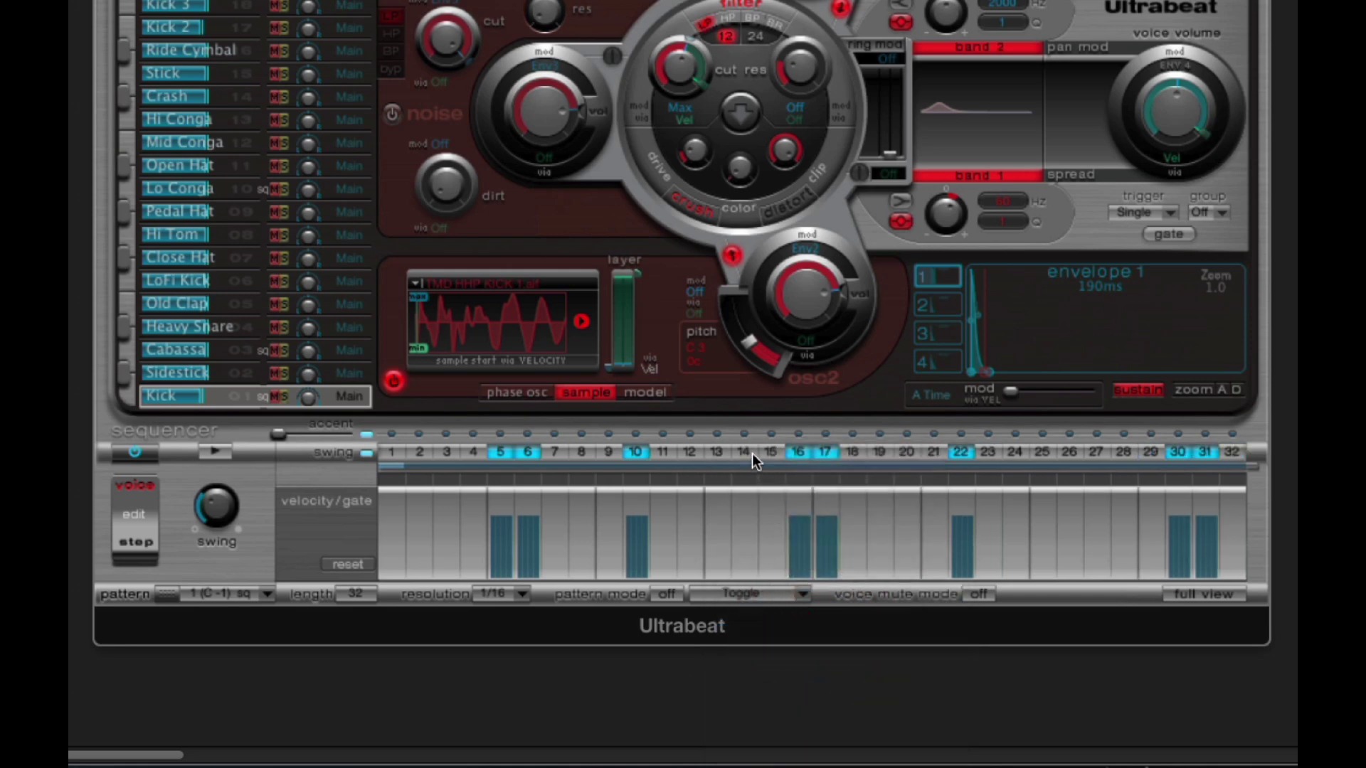
right_click(753, 454)
left_click(815, 645)
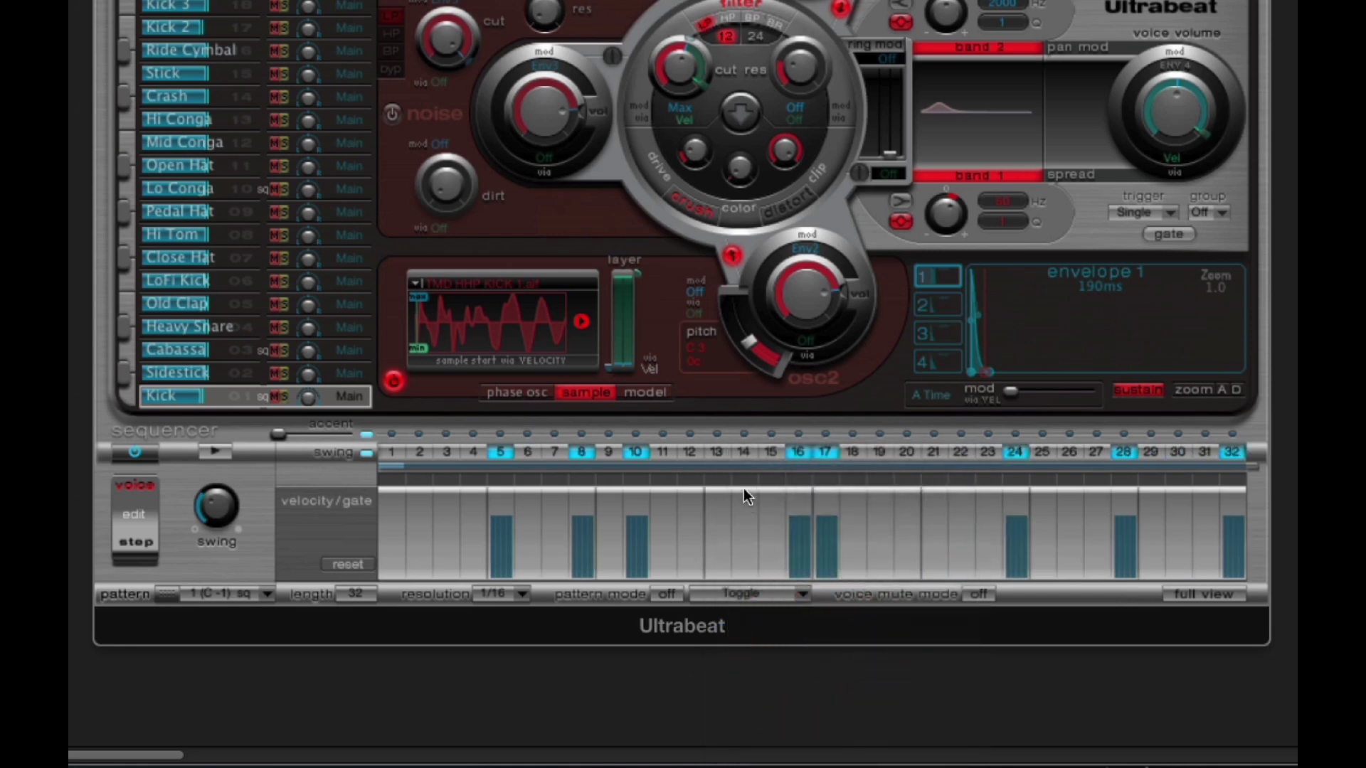
Reverse the Kick row's existing steps three times with Reverse Existing.
right_click(724, 449)
left_click(818, 666)
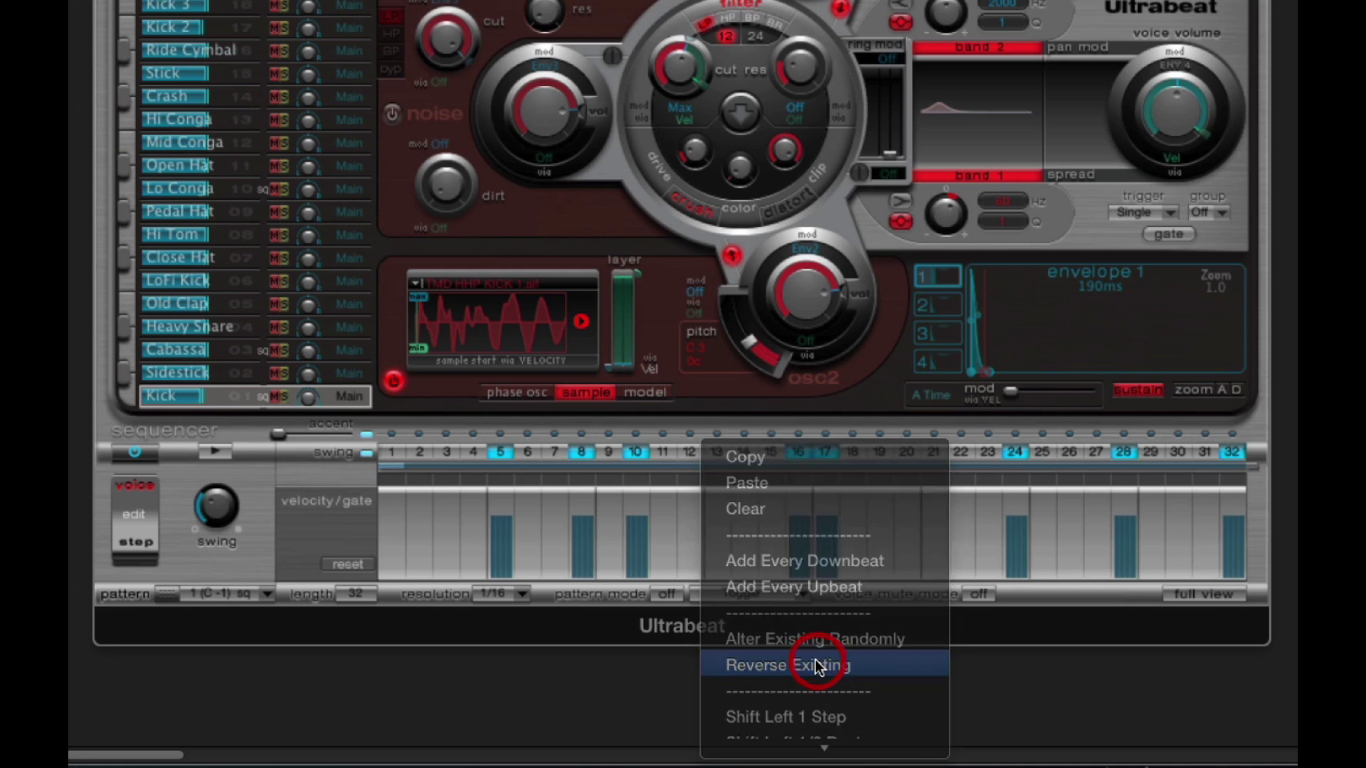
right_click(750, 454)
left_click(824, 672)
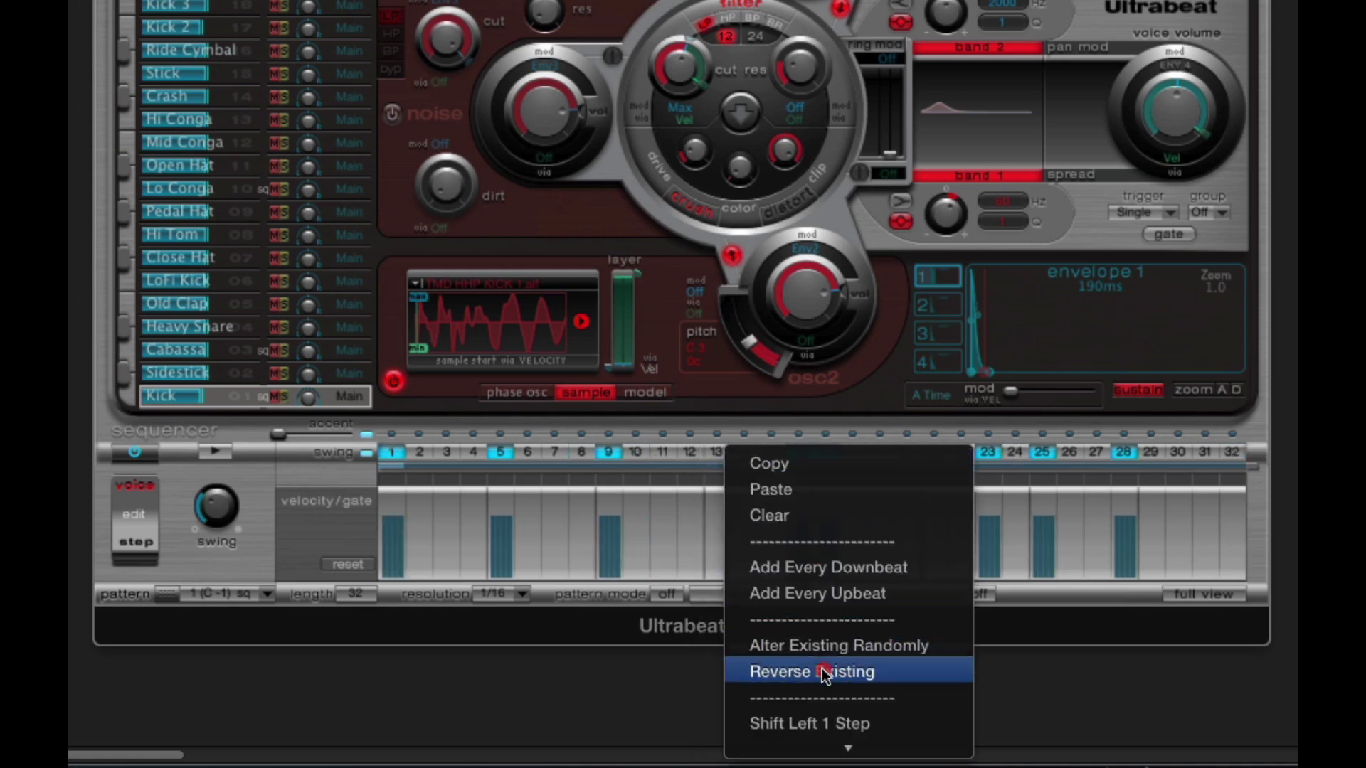
right_click(745, 456)
left_click(834, 603)
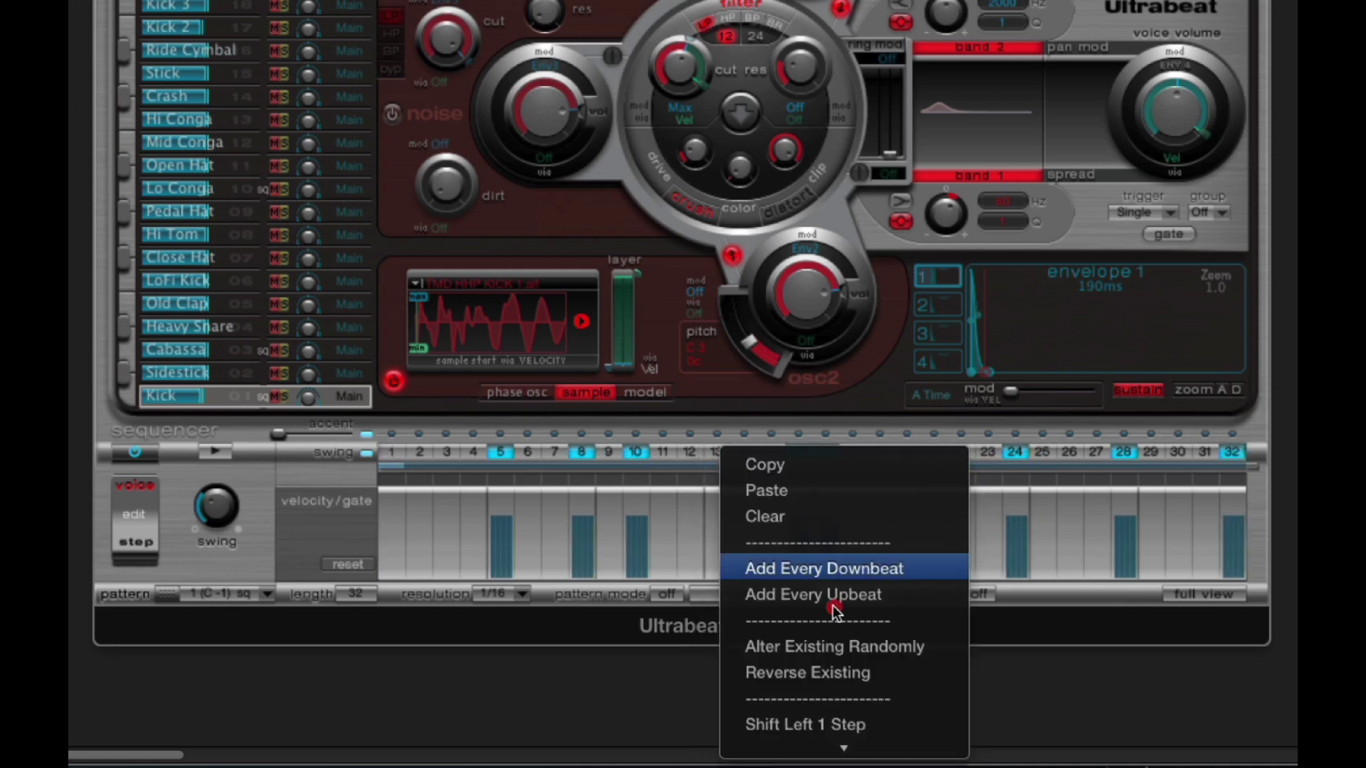
left_click(825, 668)
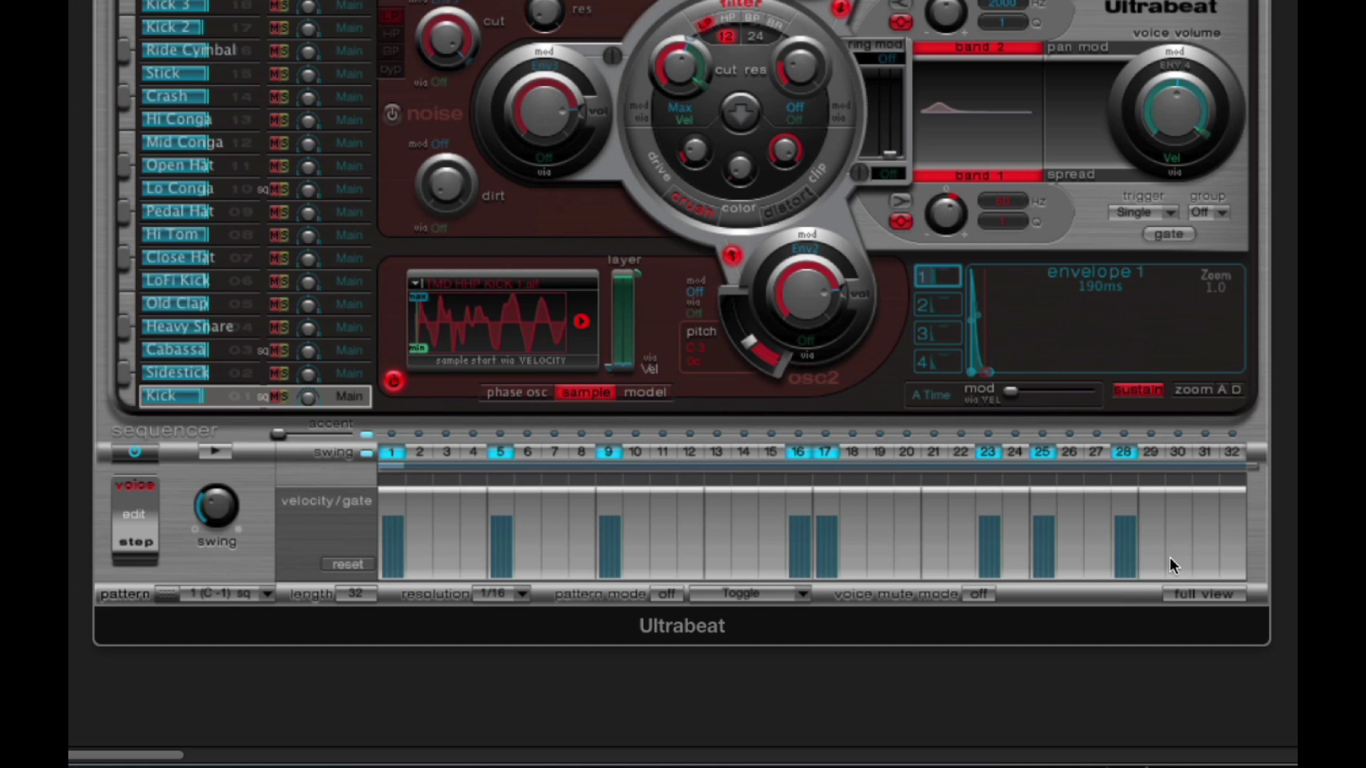
Clear the Kick row's sequence and activate only step 17.
left_click(745, 453)
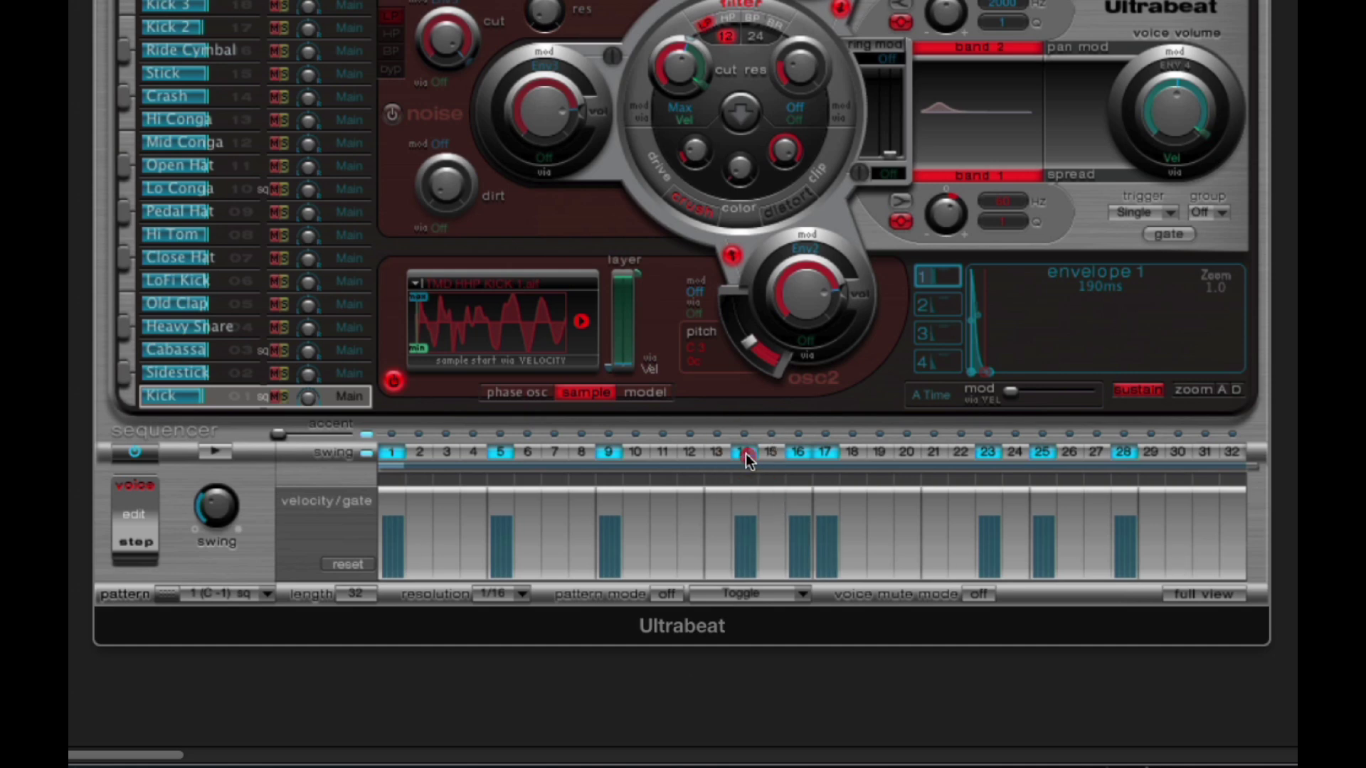
right_click(746, 454)
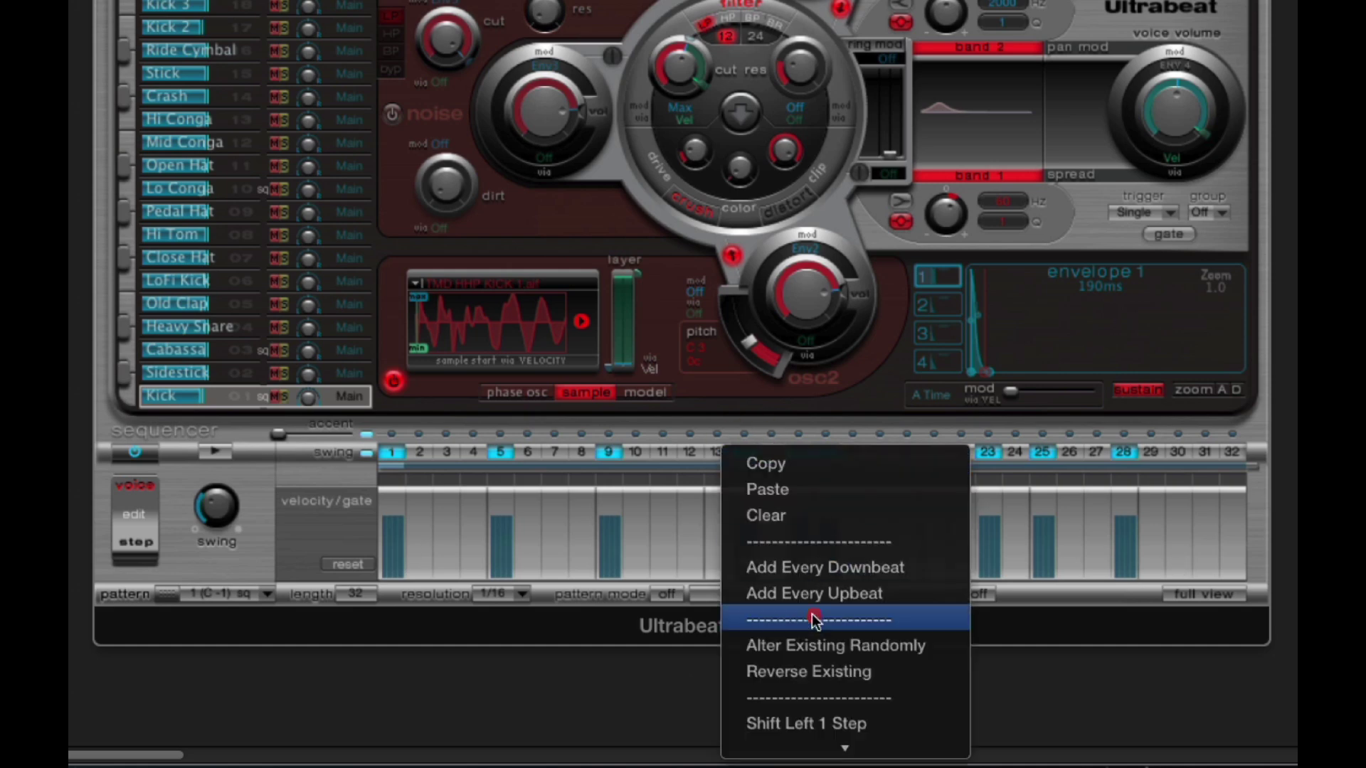
left_click(763, 516)
left_click(823, 452)
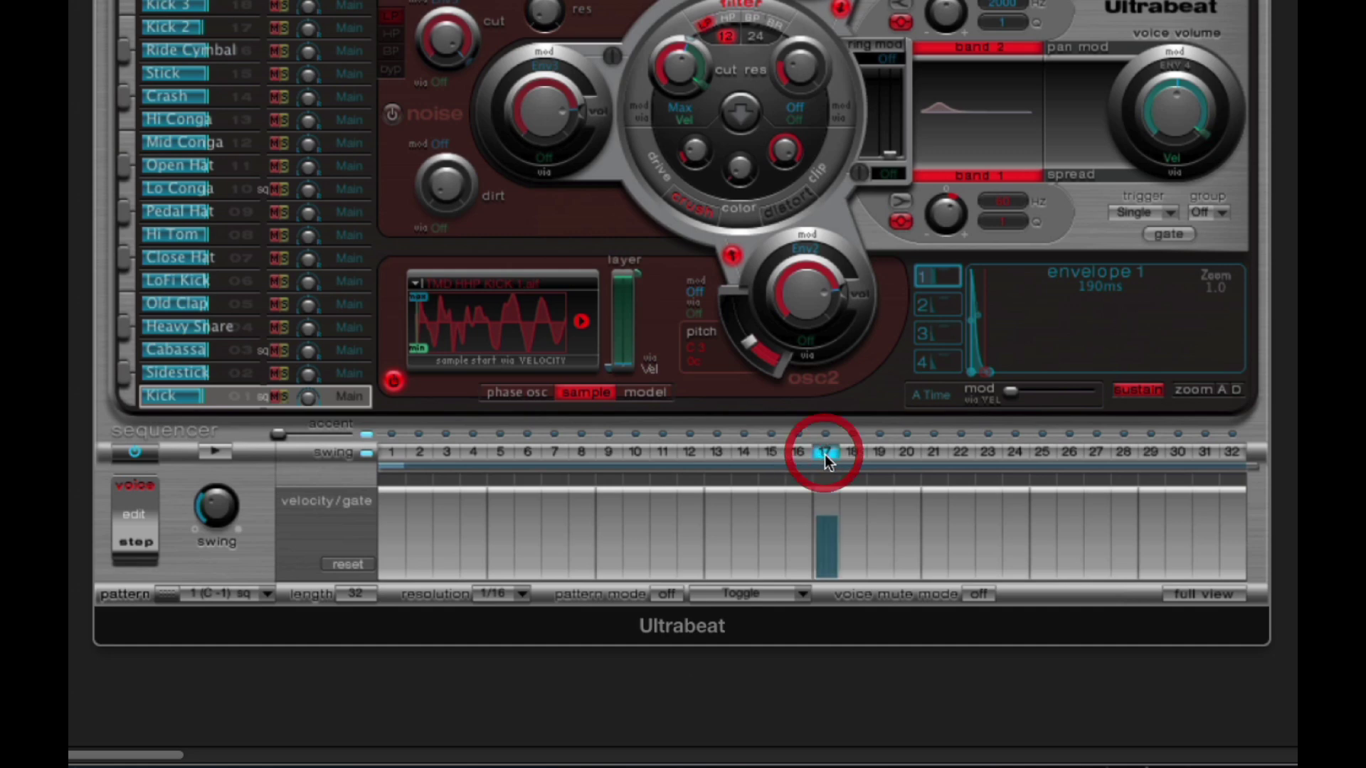
Shift the Kick row's single hit right by one step, and from step 17 right by one beat.
right_click(825, 455)
mouse_move(891, 745)
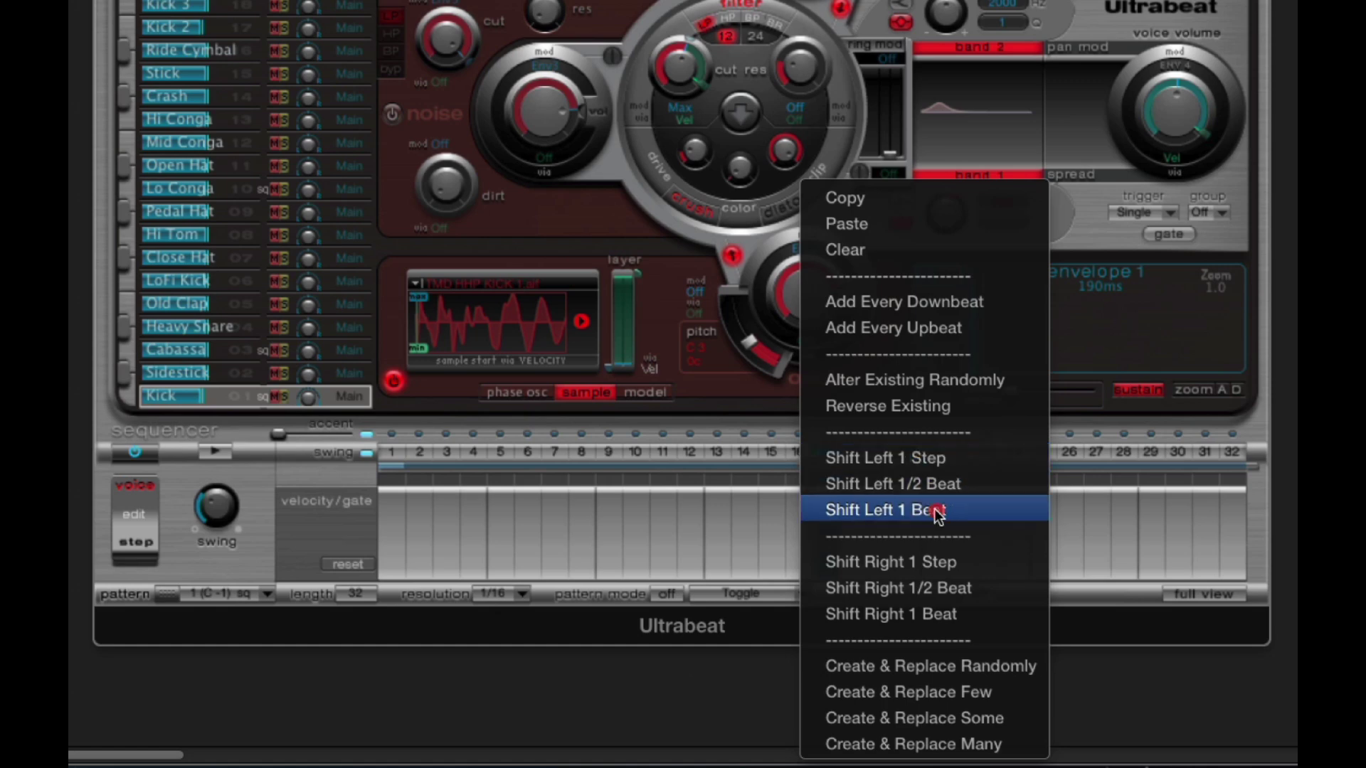
left_click(912, 564)
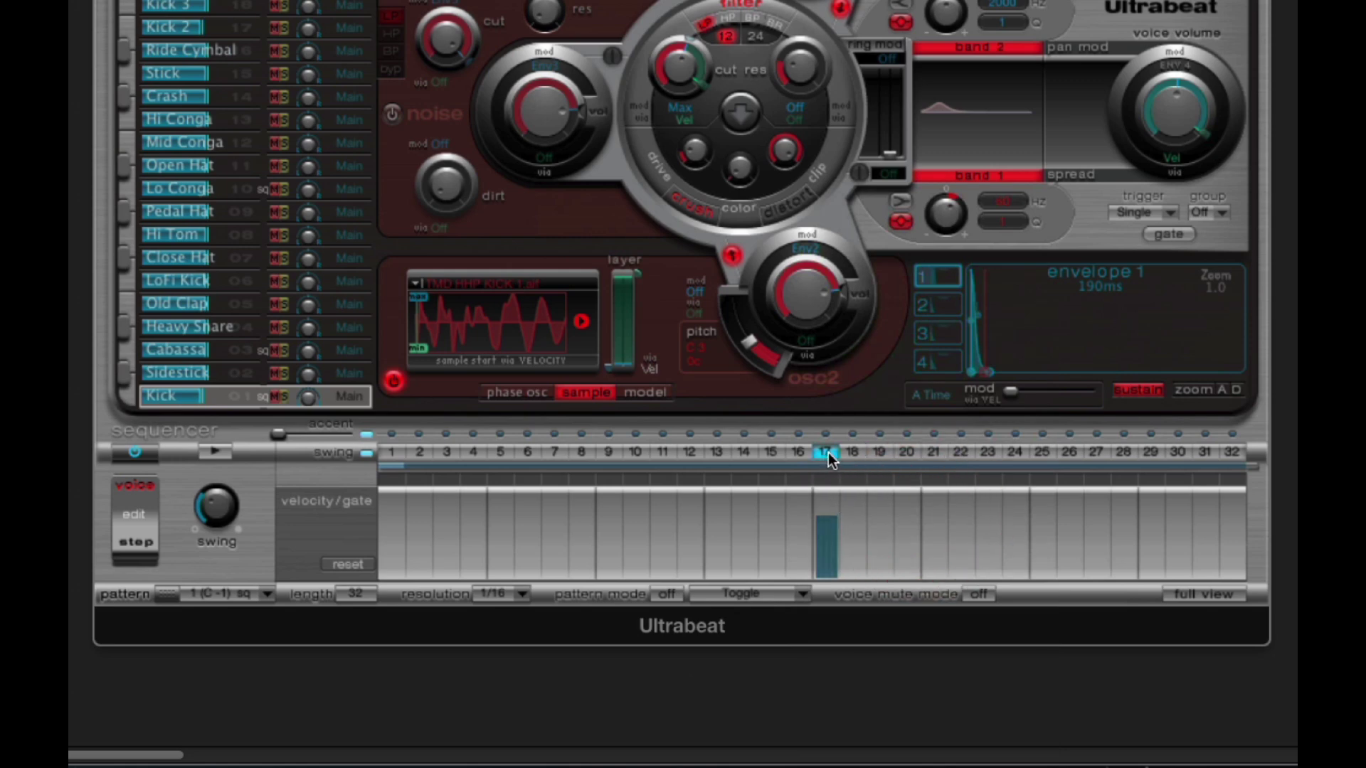
right_click(826, 453)
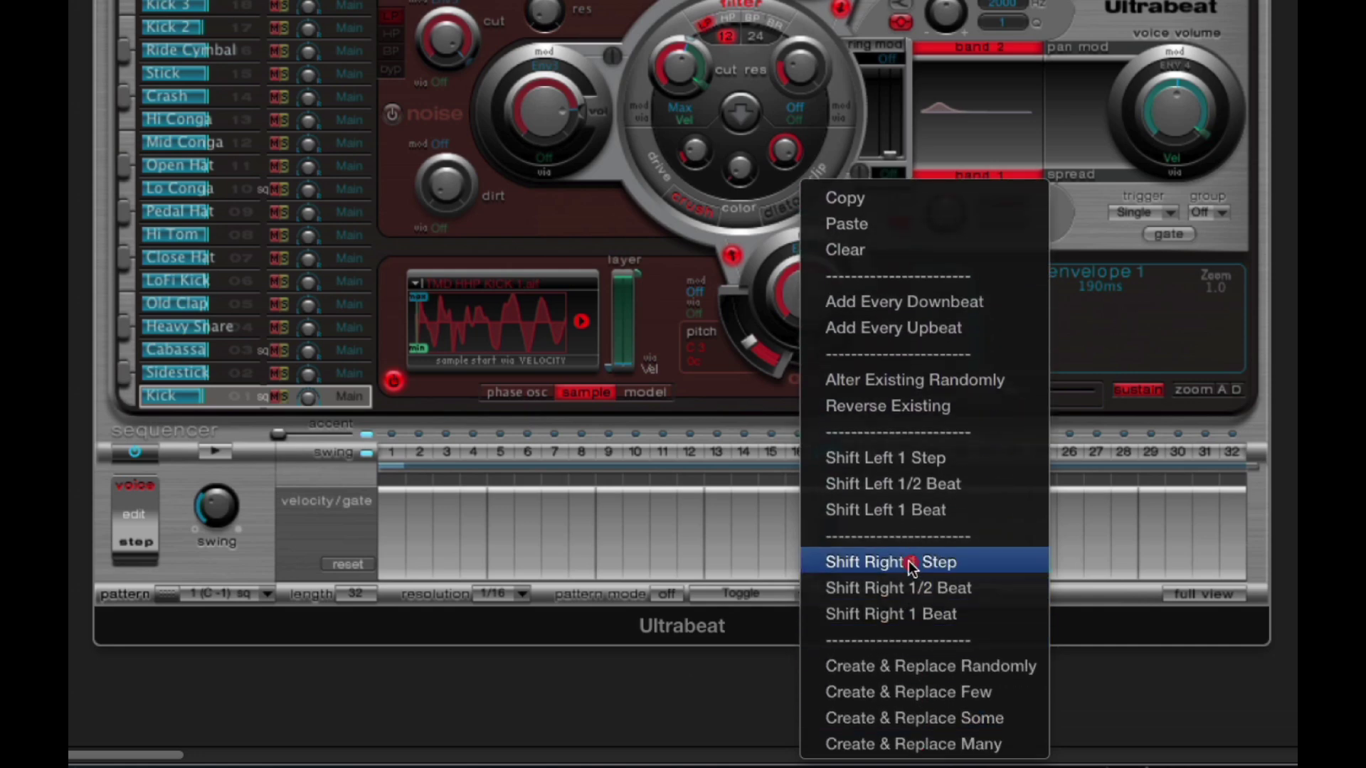
left_click(912, 614)
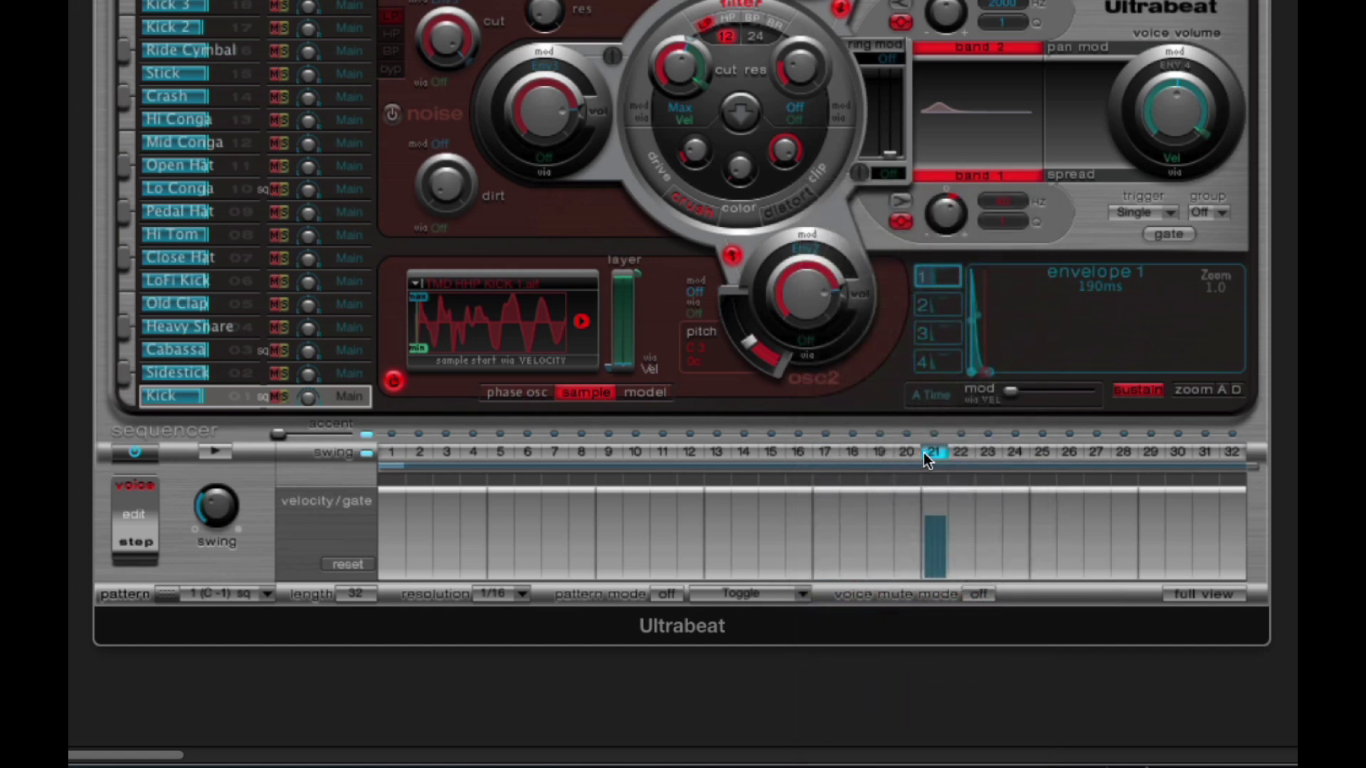
Switch the Kick row's steps 21 and 17 on and off by hand, leaving both off.
left_click(923, 452)
left_click(828, 452)
left_click(828, 452)
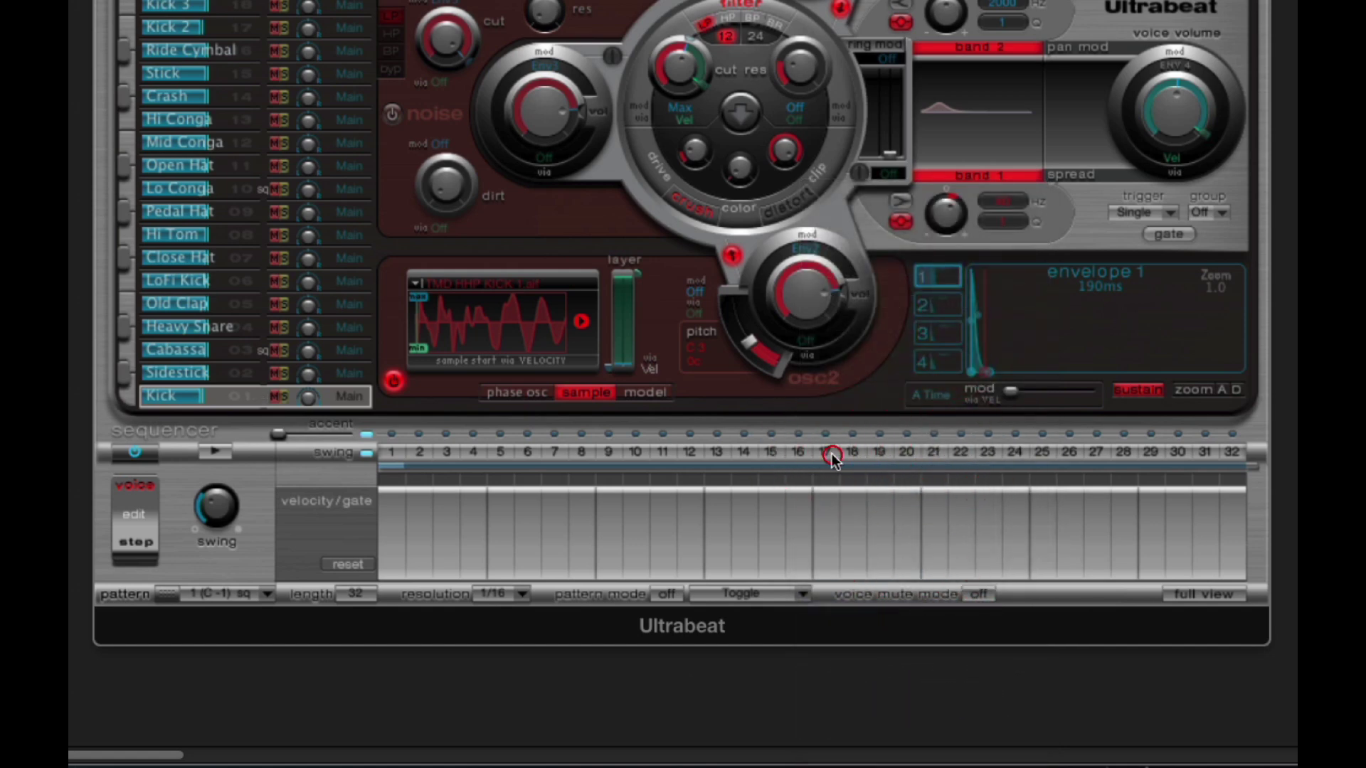
left_click(933, 454)
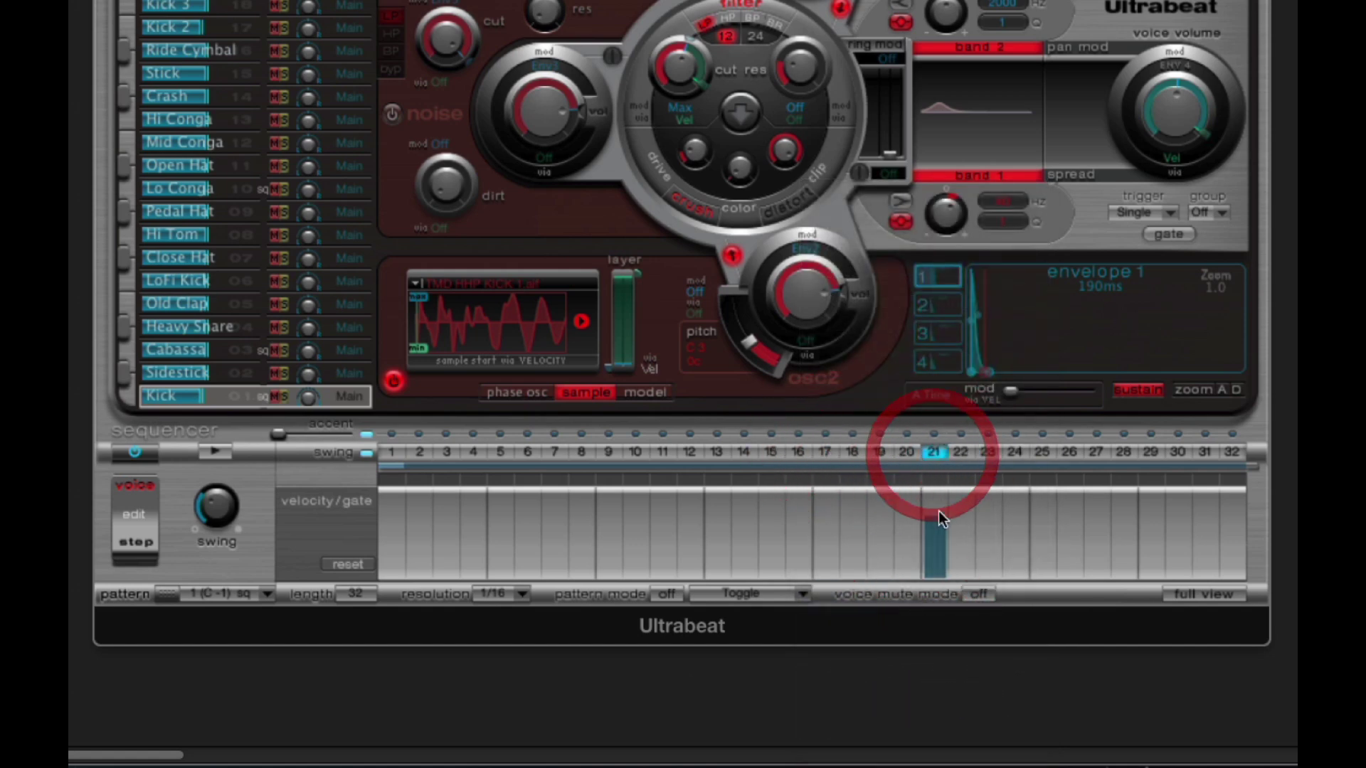
left_click(937, 455)
Activate Kick step 17, lower its velocity and lengthen its gate to about the start of step 24.
left_click(825, 452)
mouse_move(824, 530)
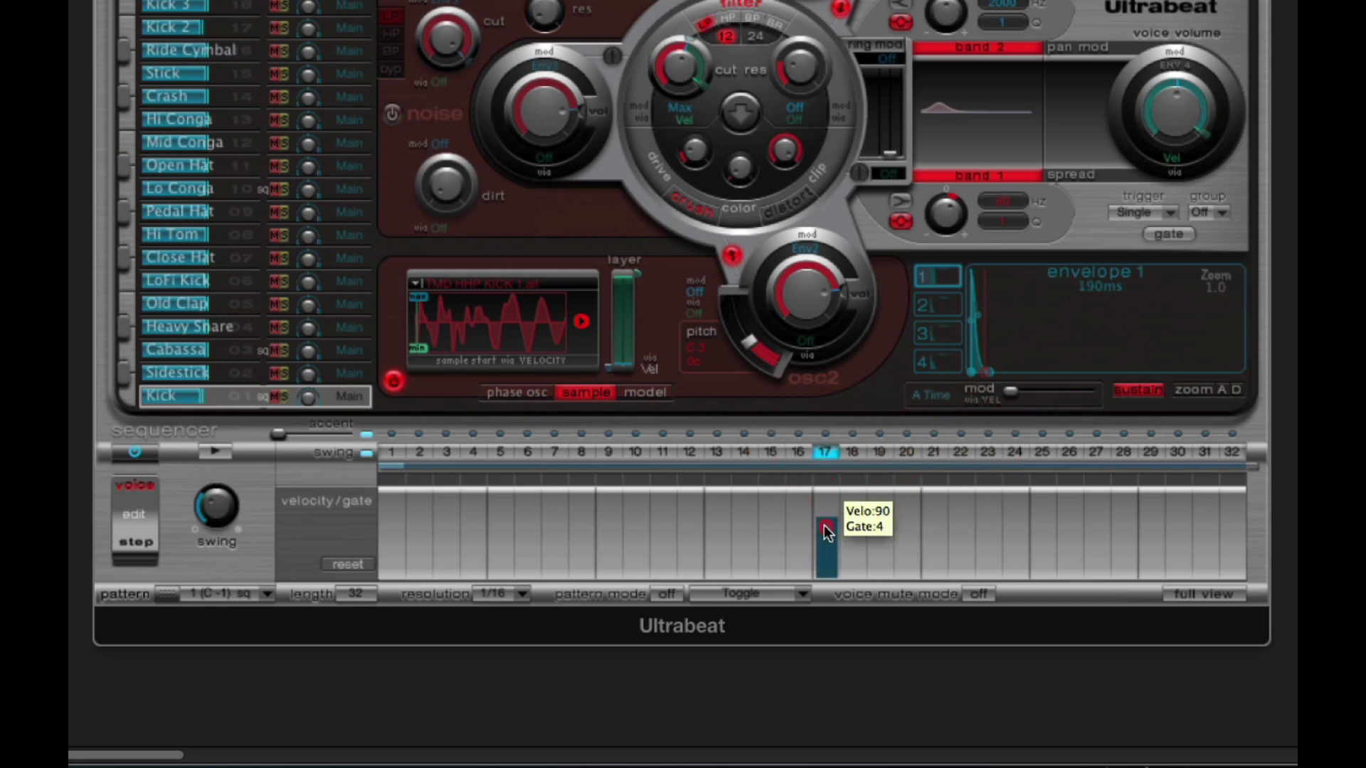
left_click_drag(824, 530, 1011, 552)
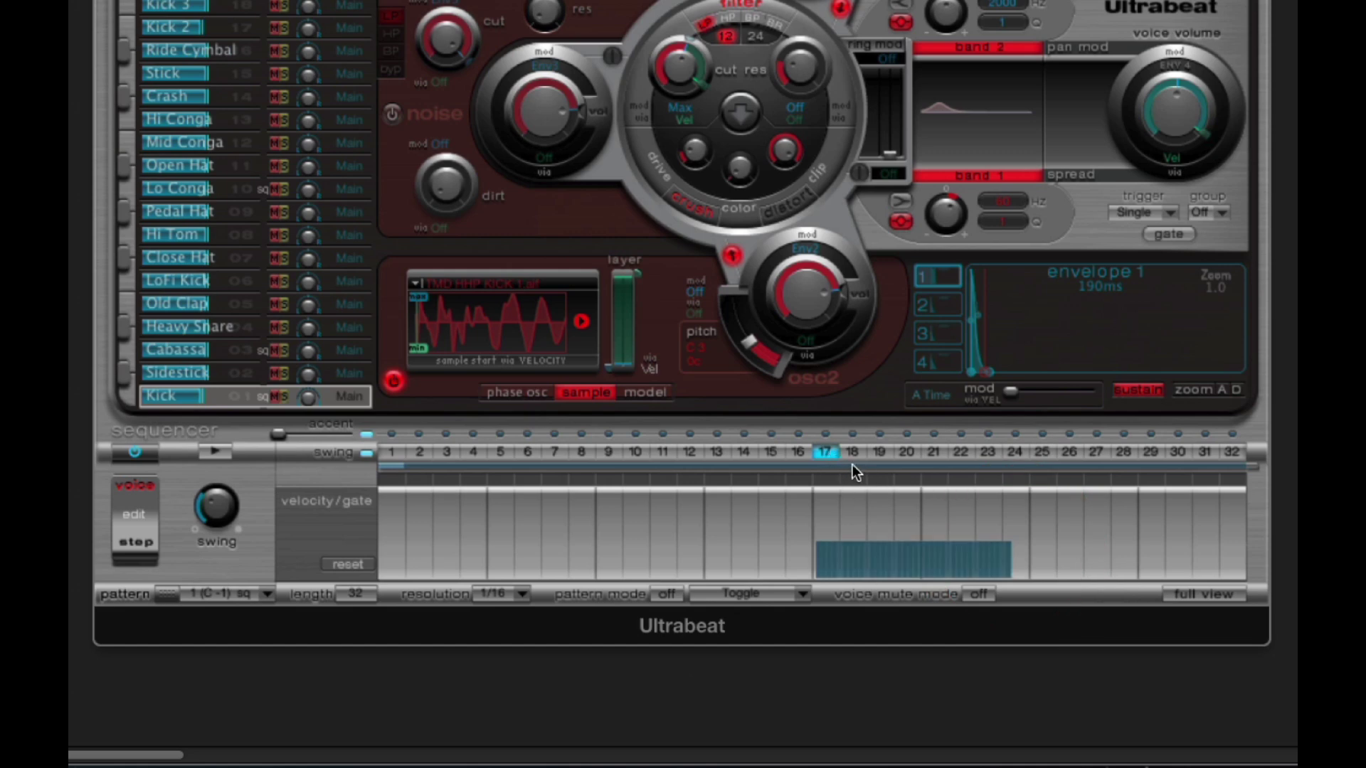
Replace Kick step 17 with step 21, and try a lower velocity and a gate stretched to about step 27 before restoring its defaults.
left_click(830, 454)
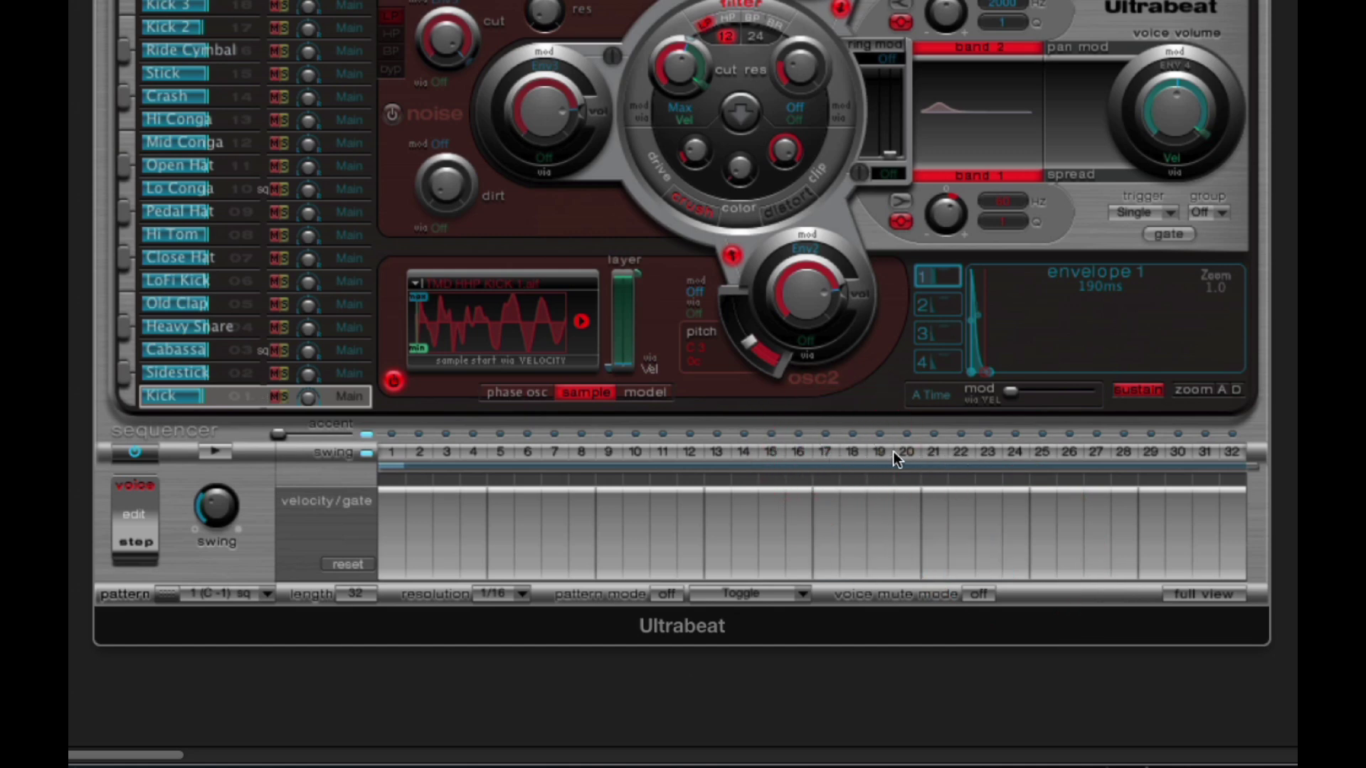
left_click(932, 455)
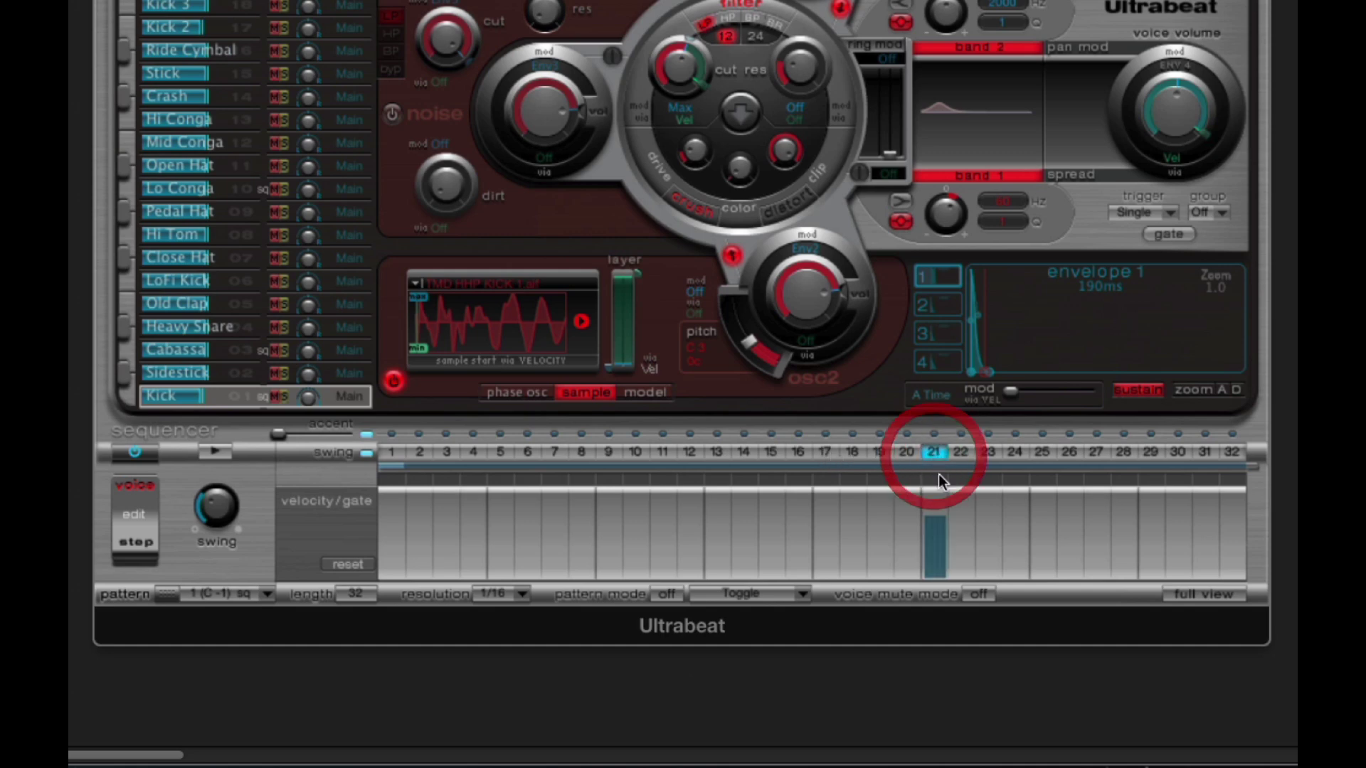
left_click_drag(937, 521, 1091, 550)
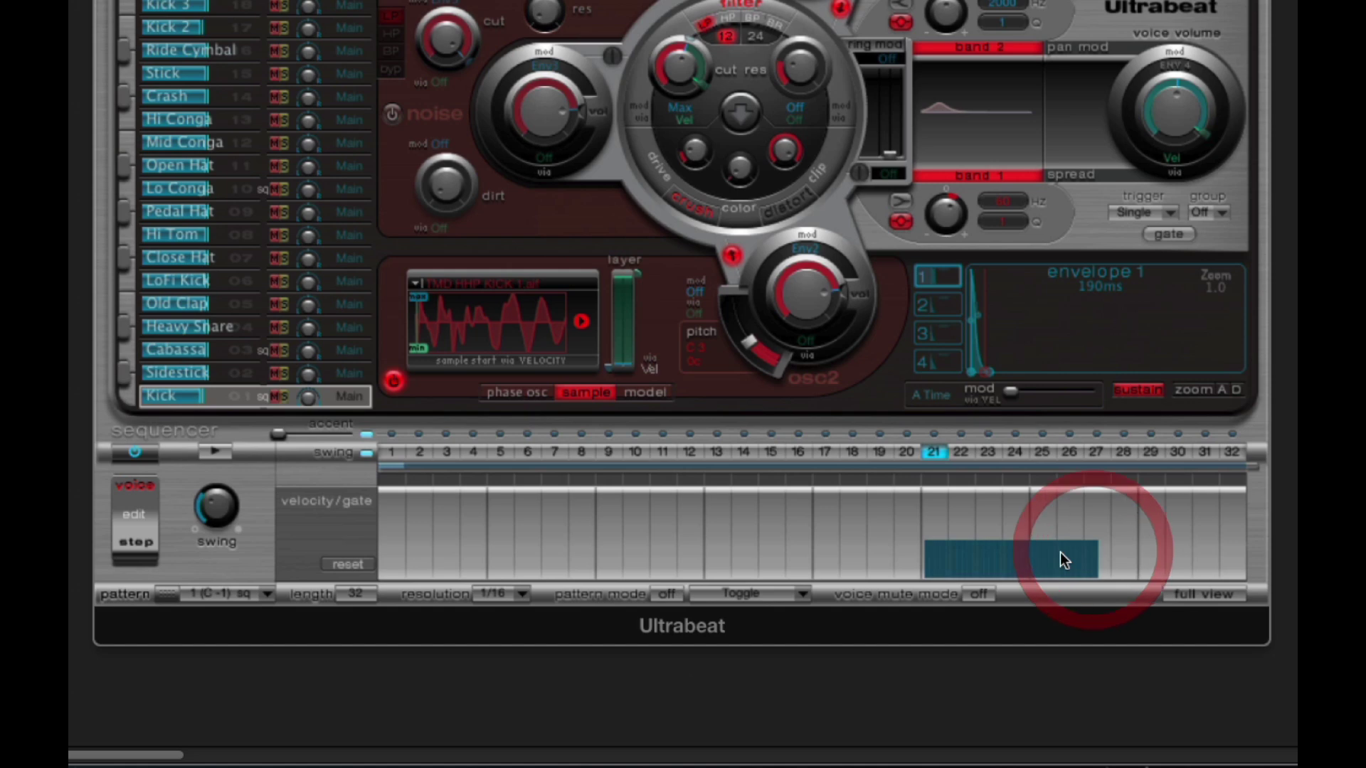
left_click(980, 553)
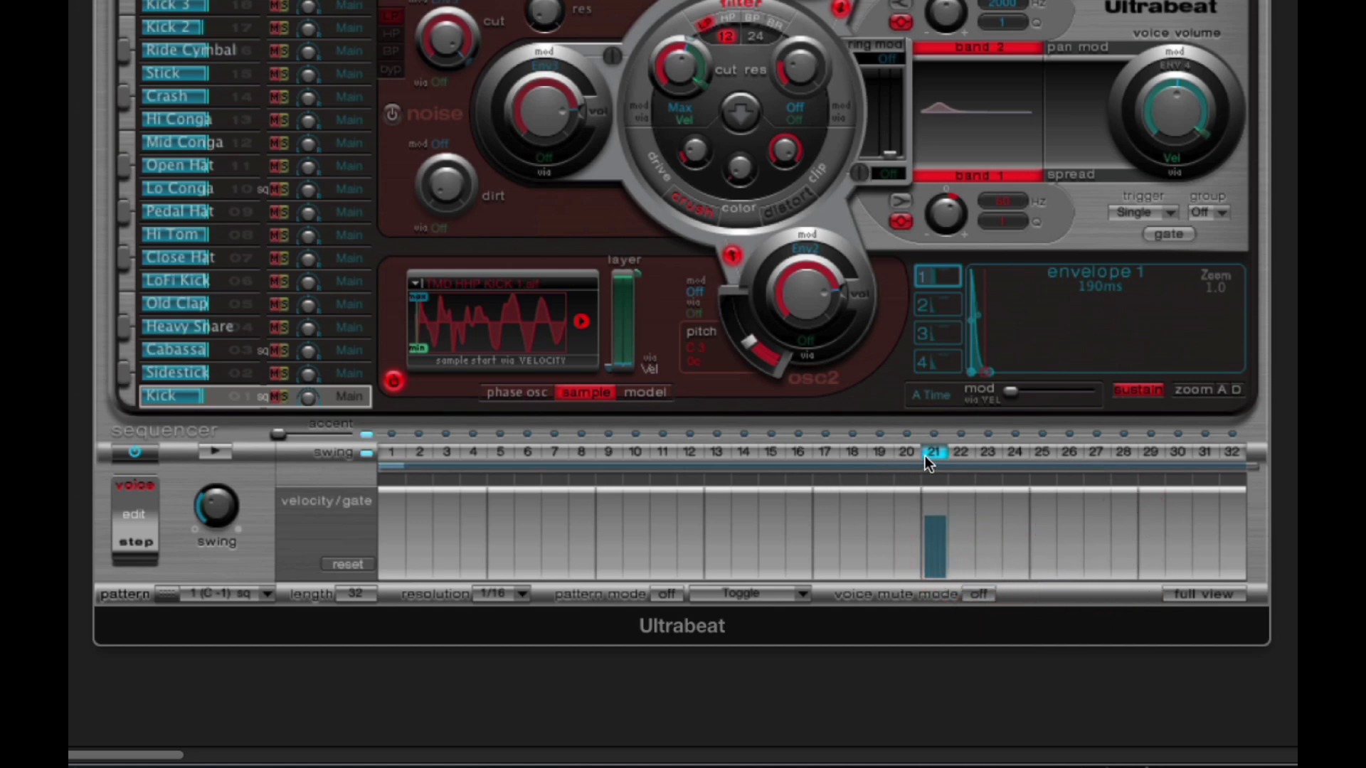
Replace Kick step 21 with step 17 and shift the Kick row left by one beat.
left_click(932, 453)
left_click(828, 454)
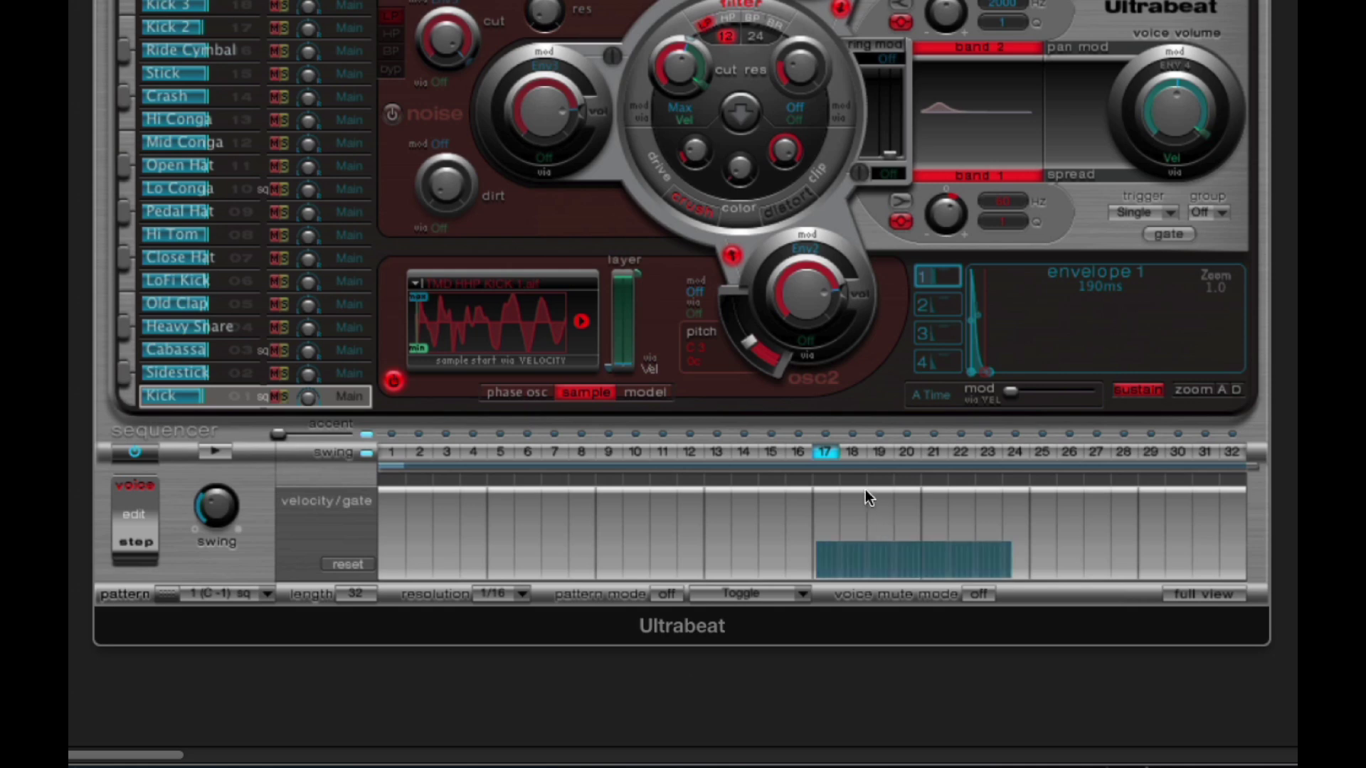
right_click(828, 454)
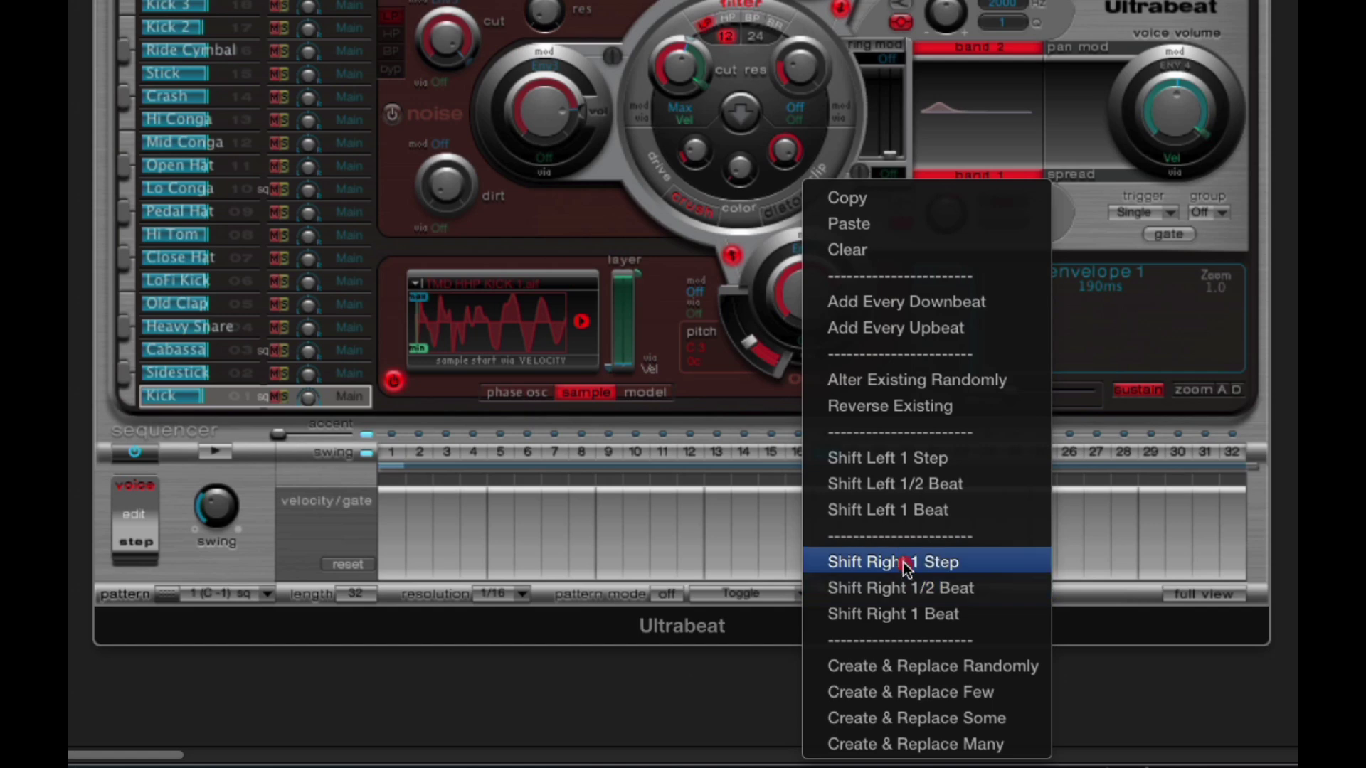
left_click(918, 512)
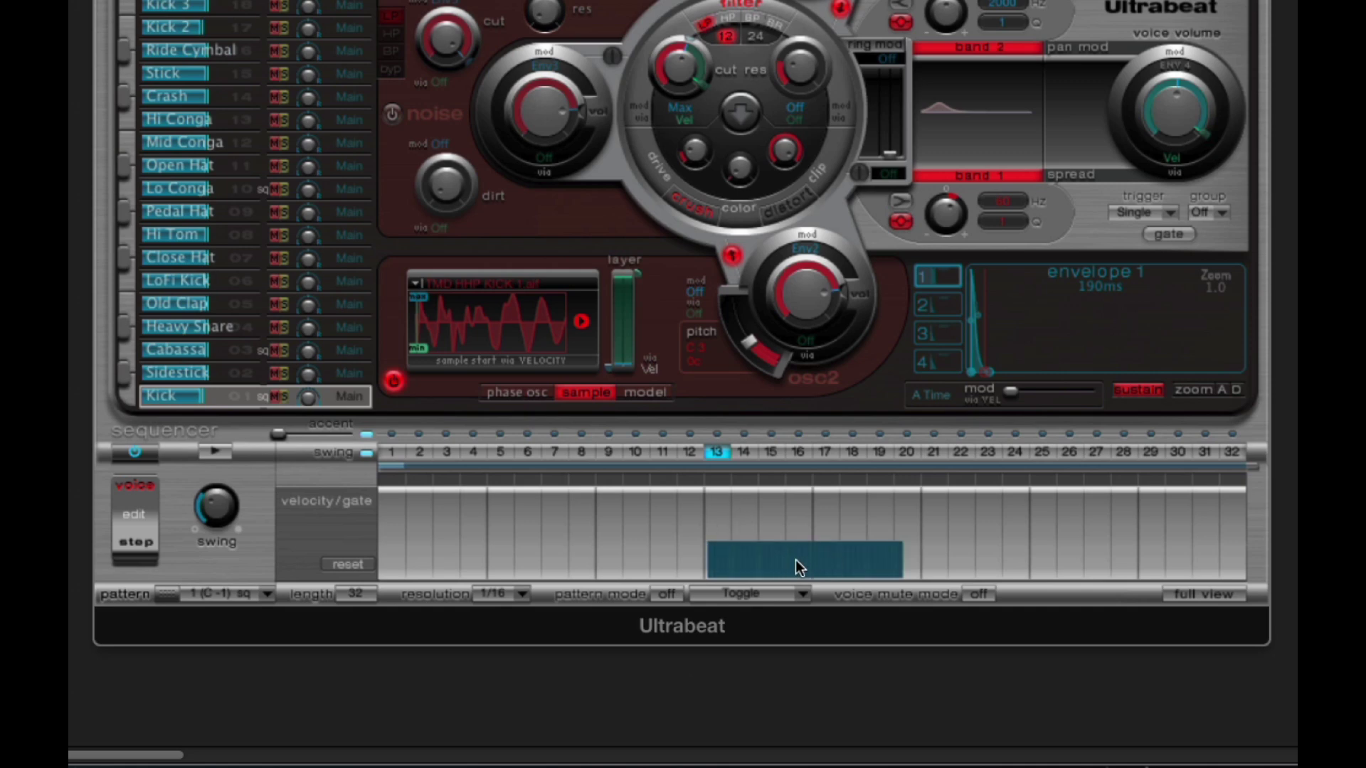
Switch off Kick step 13 and fill the emptied row using Create & Replace Randomly.
left_click_drag(795, 561, 733, 463)
left_click(717, 451)
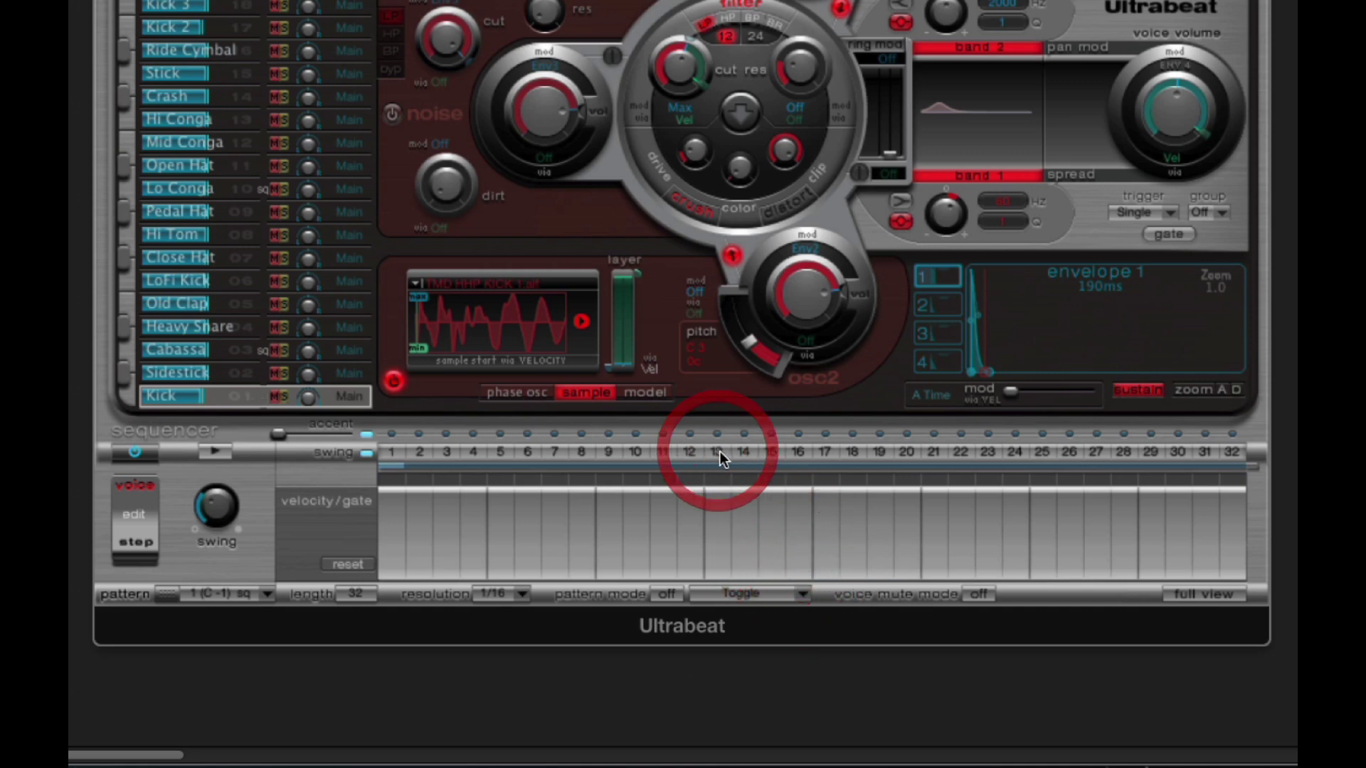
right_click(729, 452)
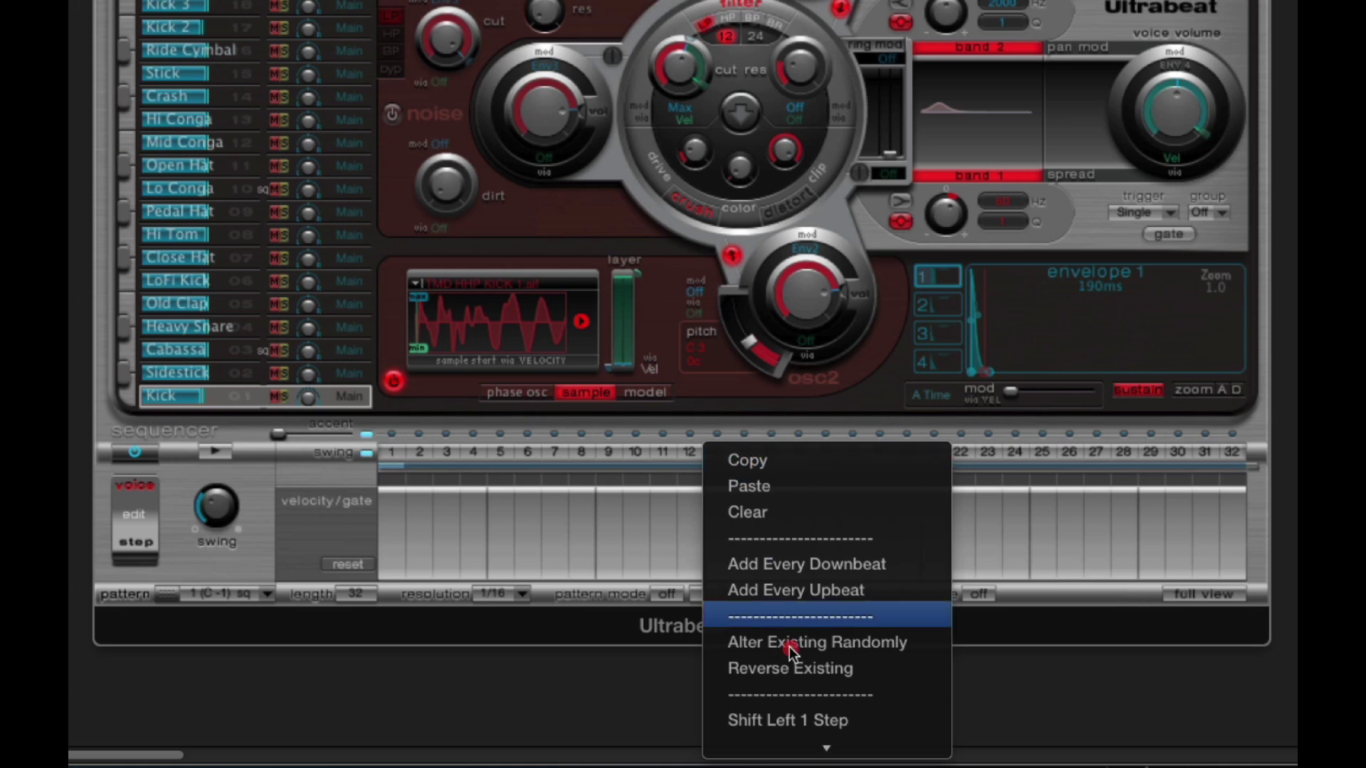
mouse_move(791, 755)
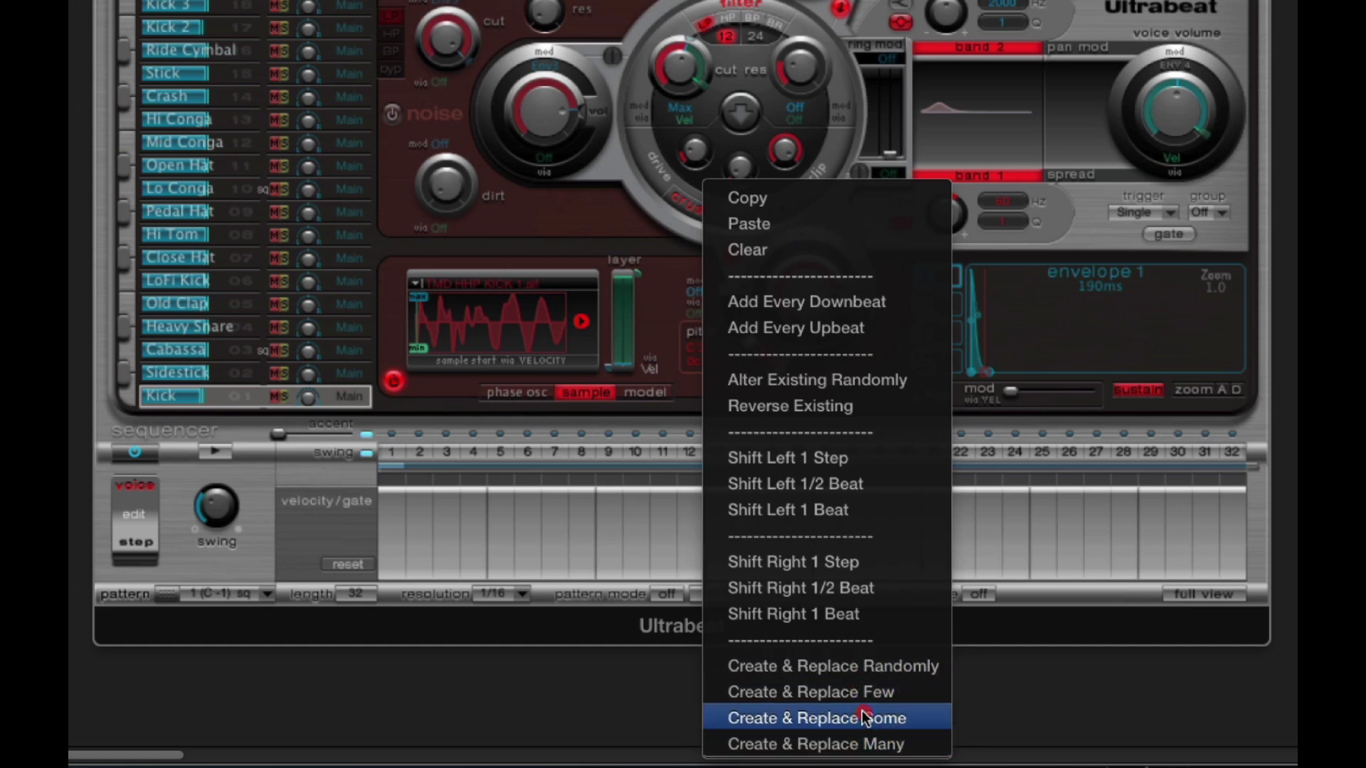
left_click(855, 667)
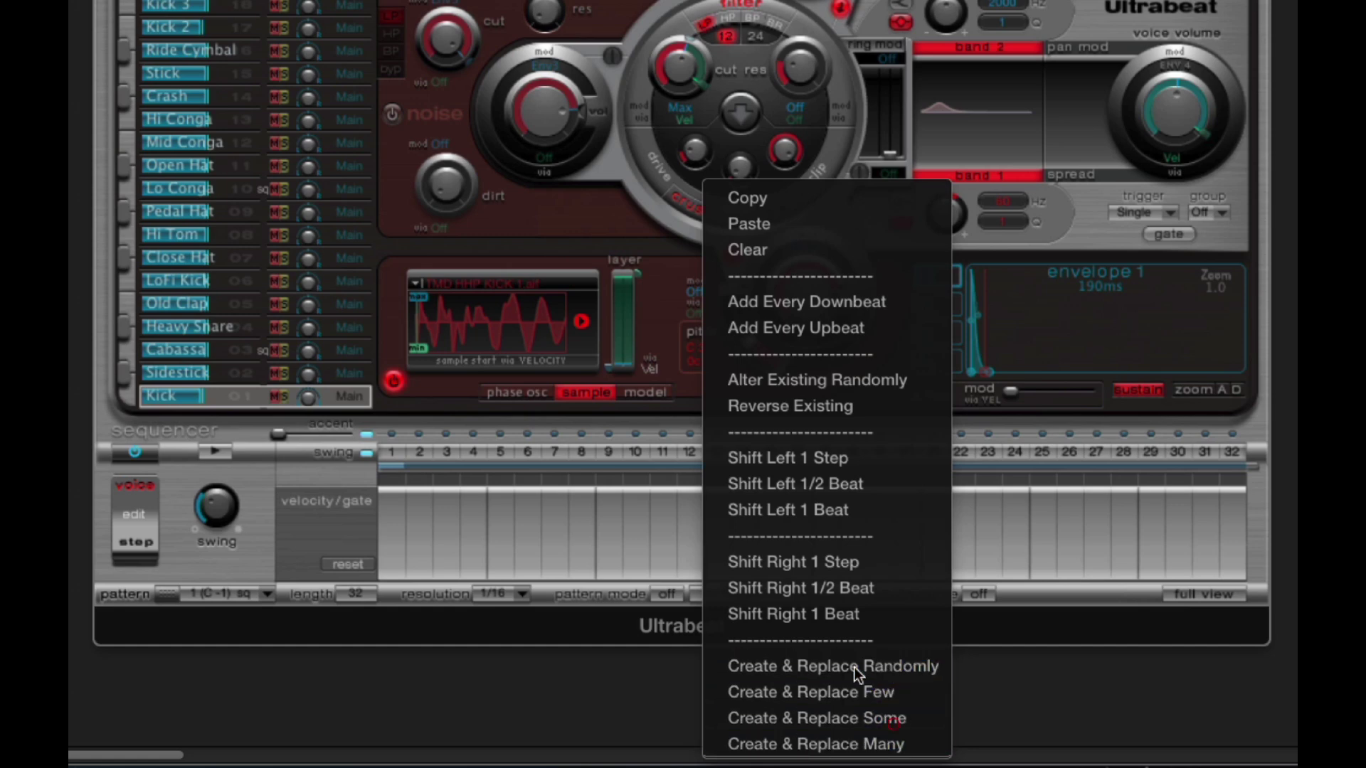
Generate another random Kick pattern with Create & Replace Randomly, and clear all steps from the row.
right_click(749, 458)
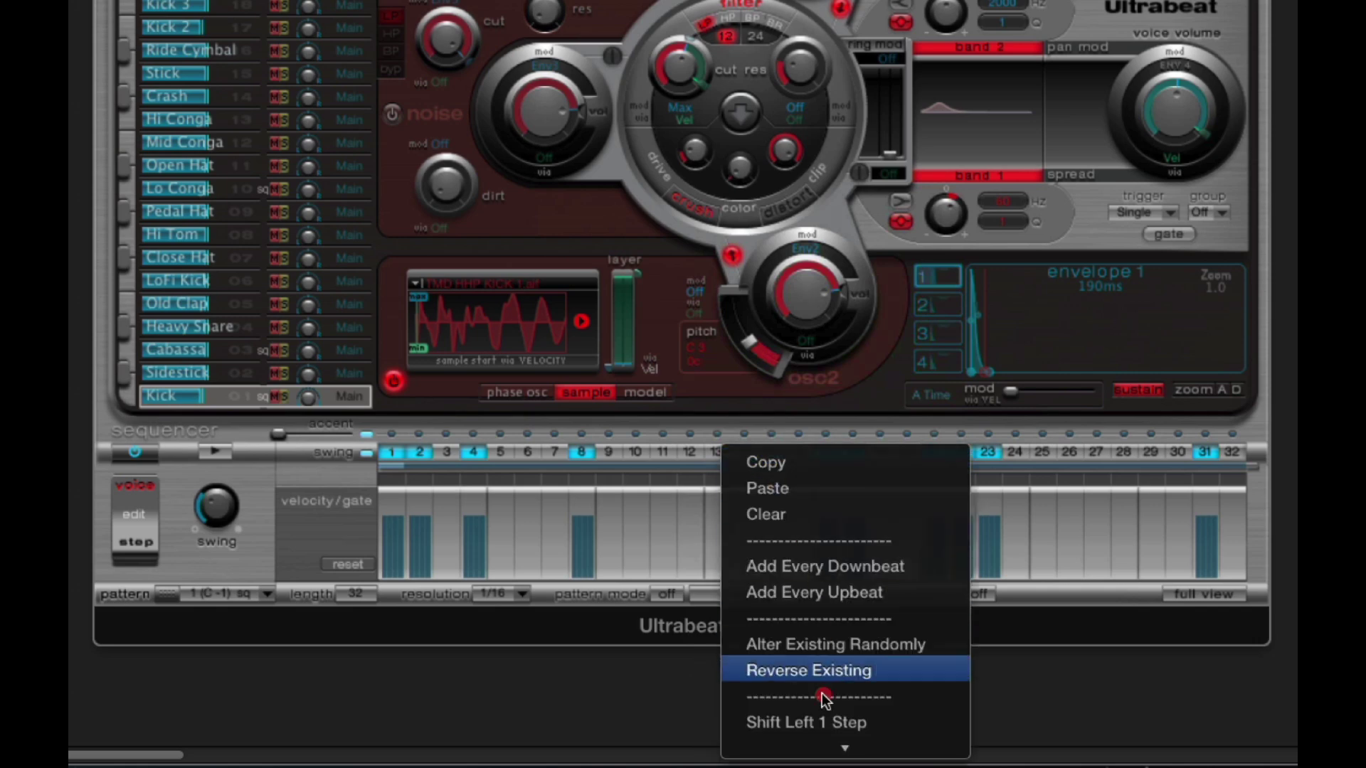
left_click(851, 669)
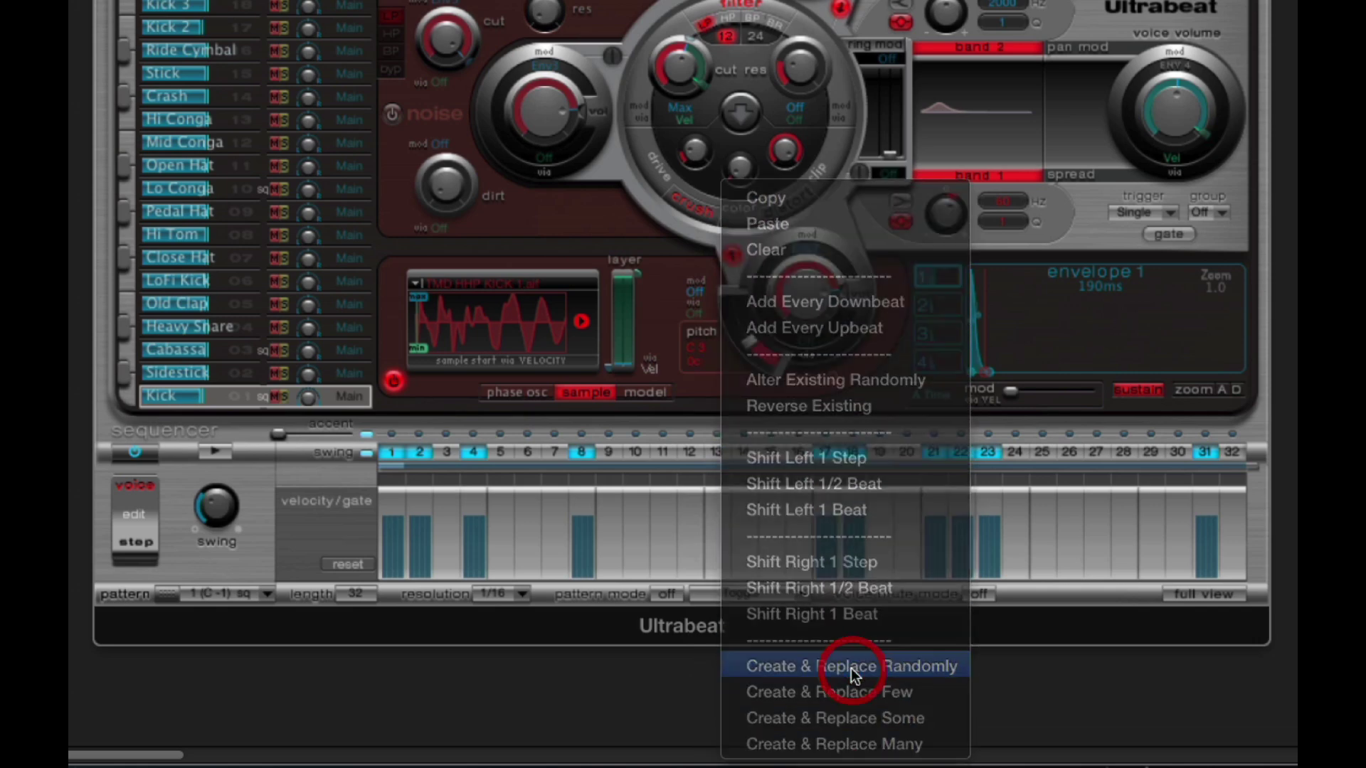
right_click(797, 451)
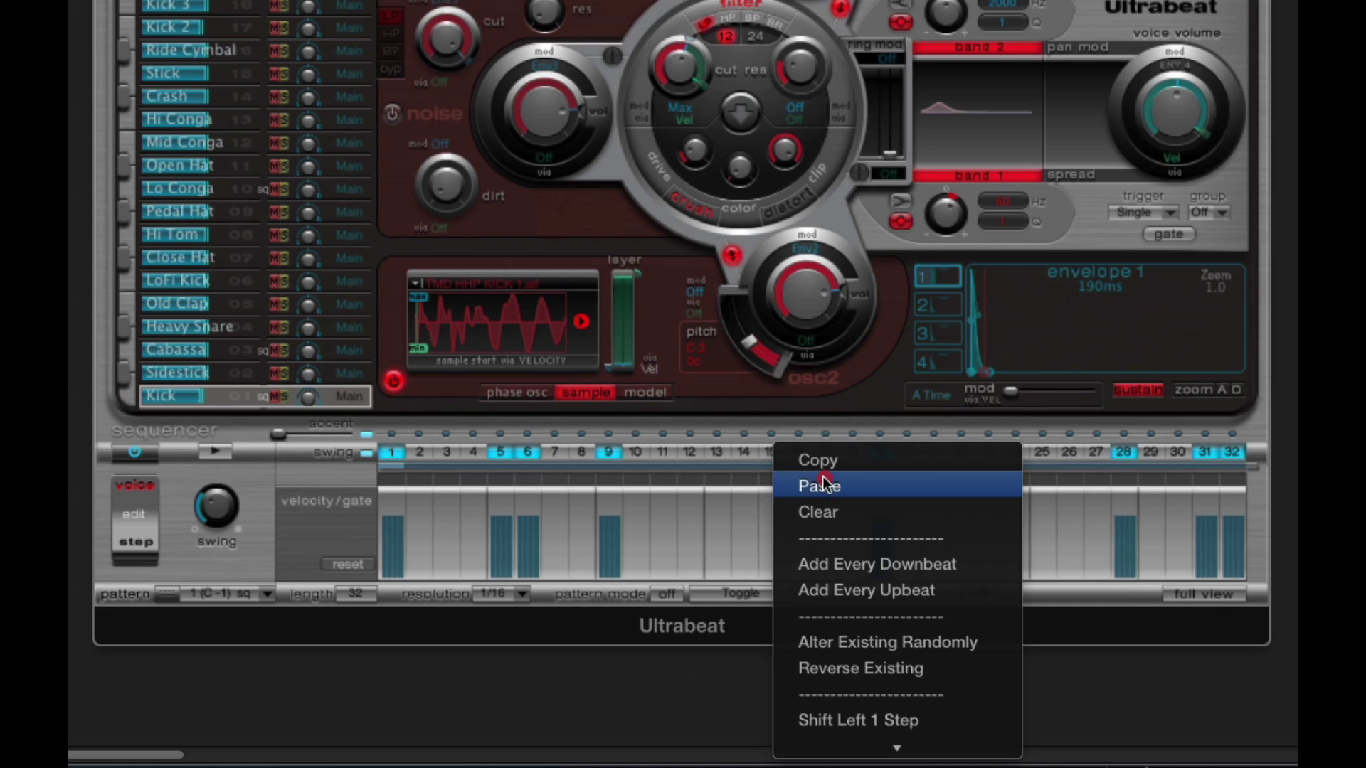
left_click(827, 515)
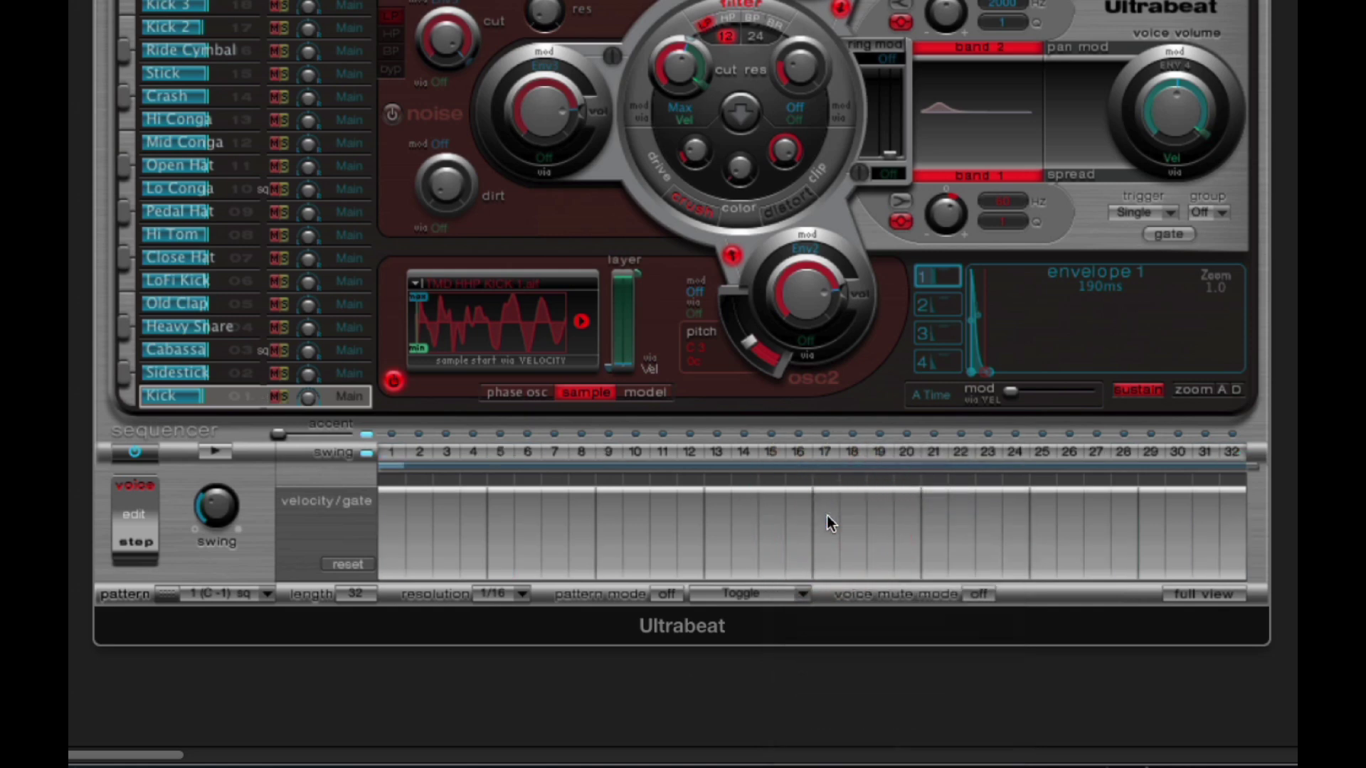